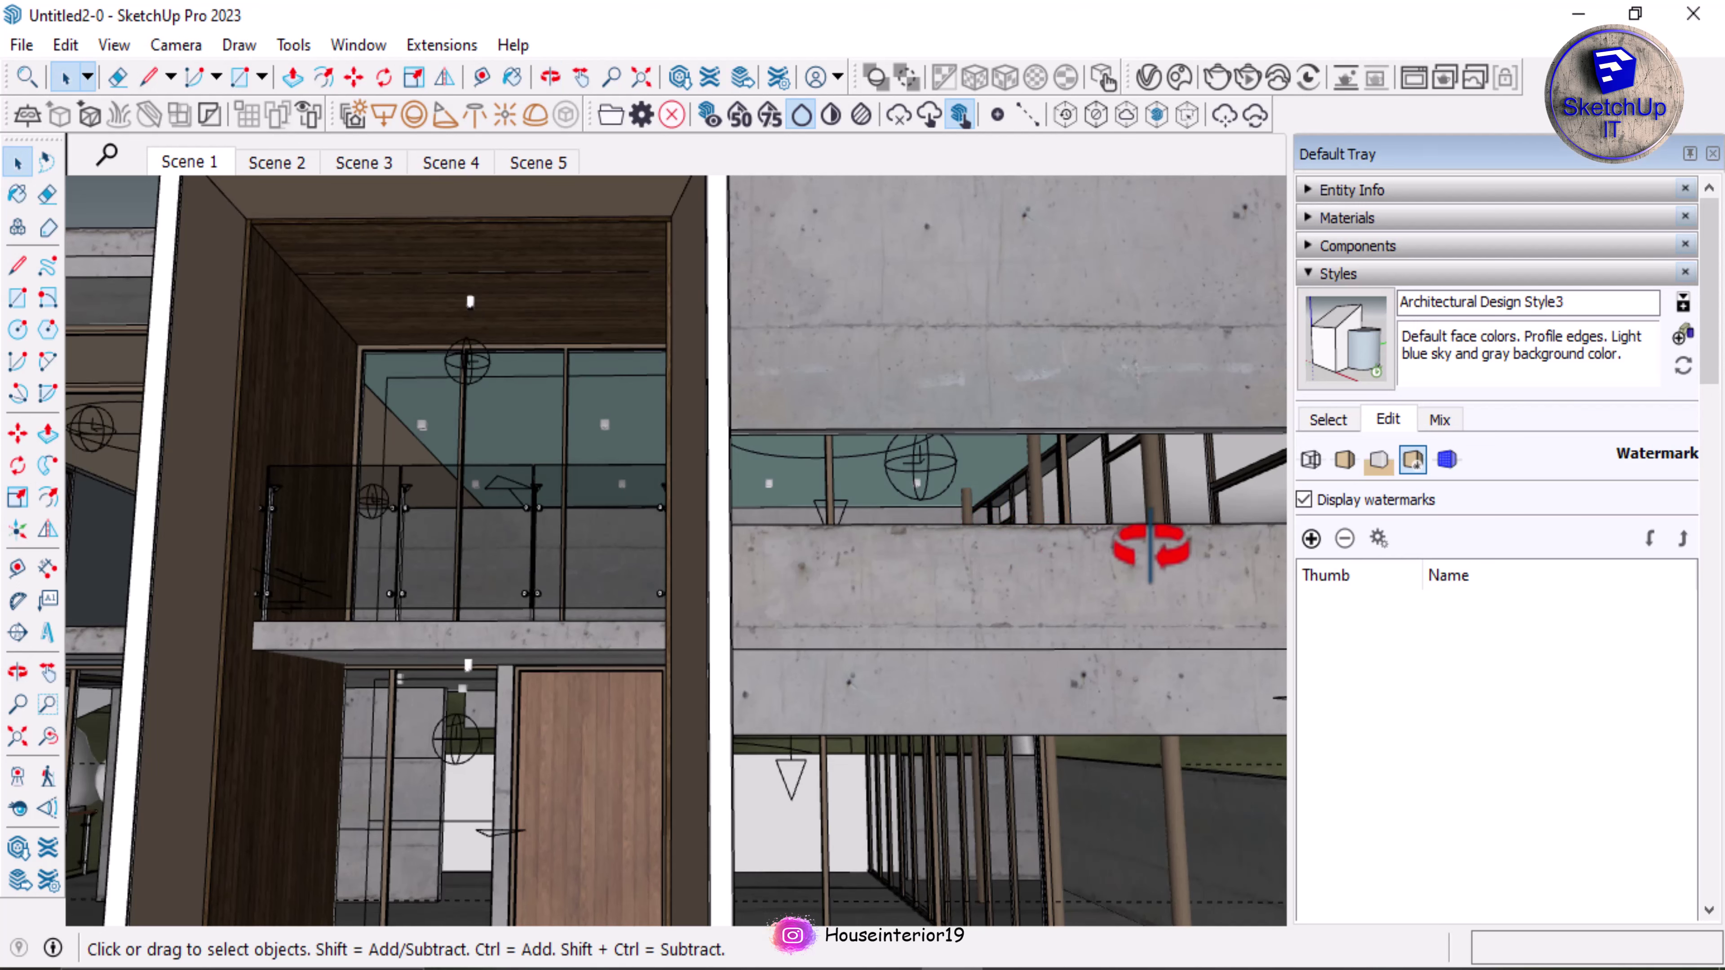
Step: Examine the house exterior and the empty stone planter beside the entrance stairs
scroll(819, 492, down, 6)
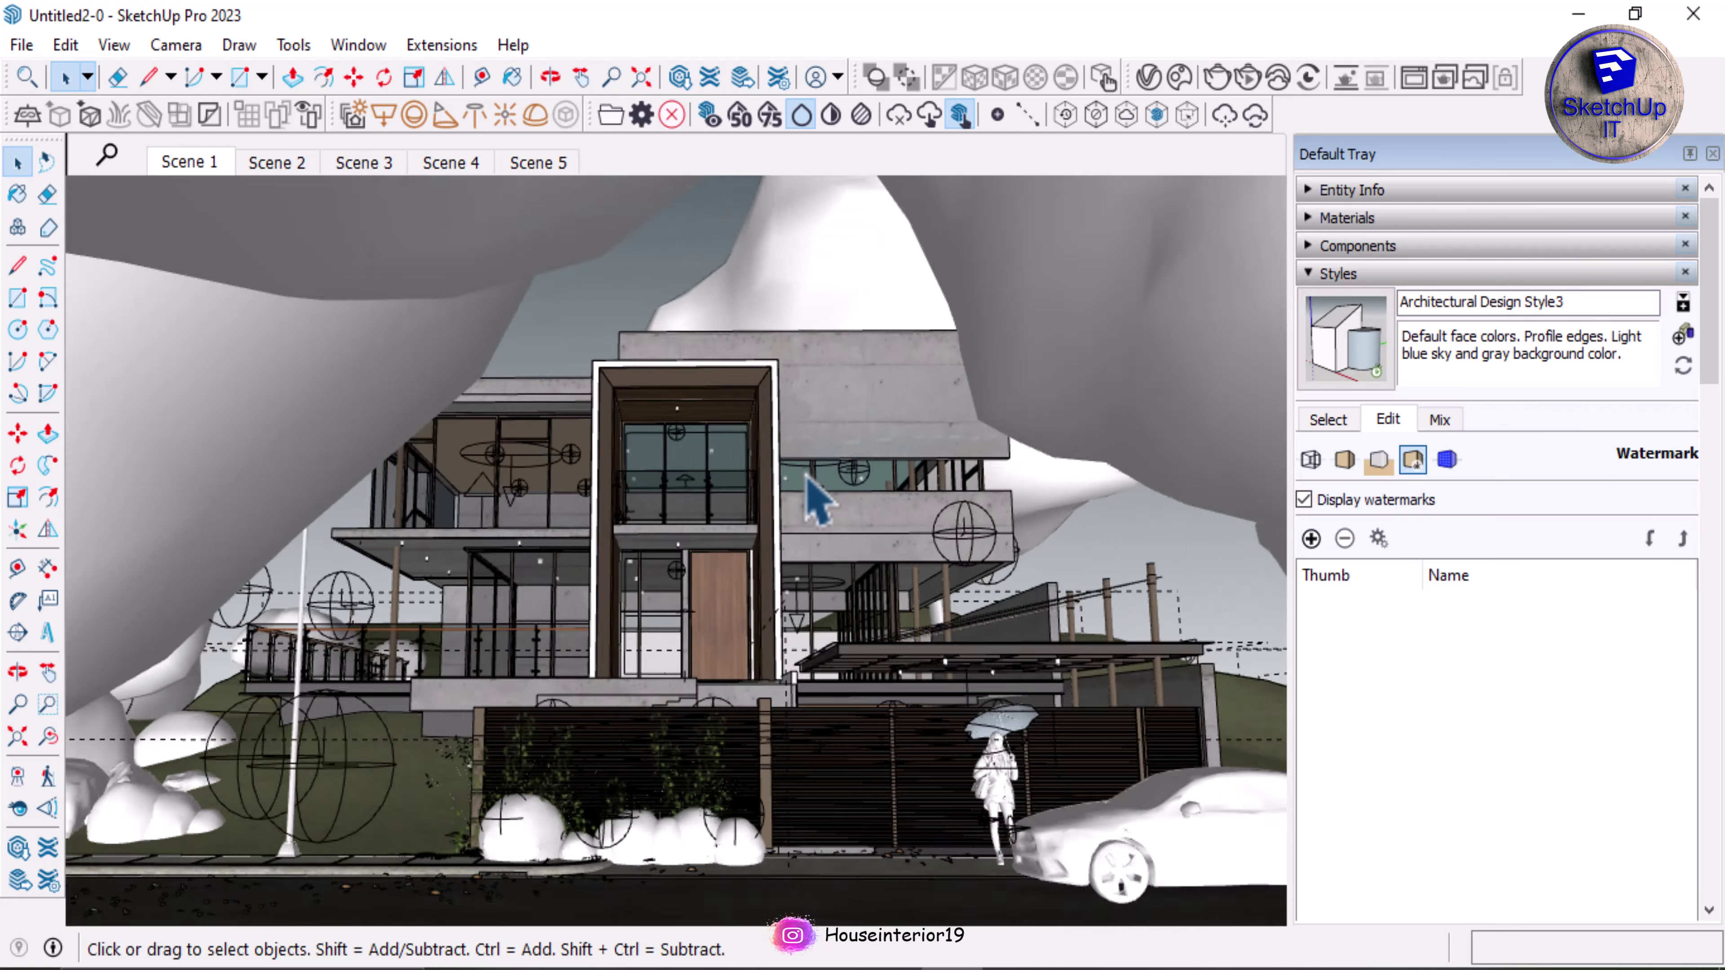
scroll(774, 501, down, 3)
middle_drag(731, 501, 1232, 533)
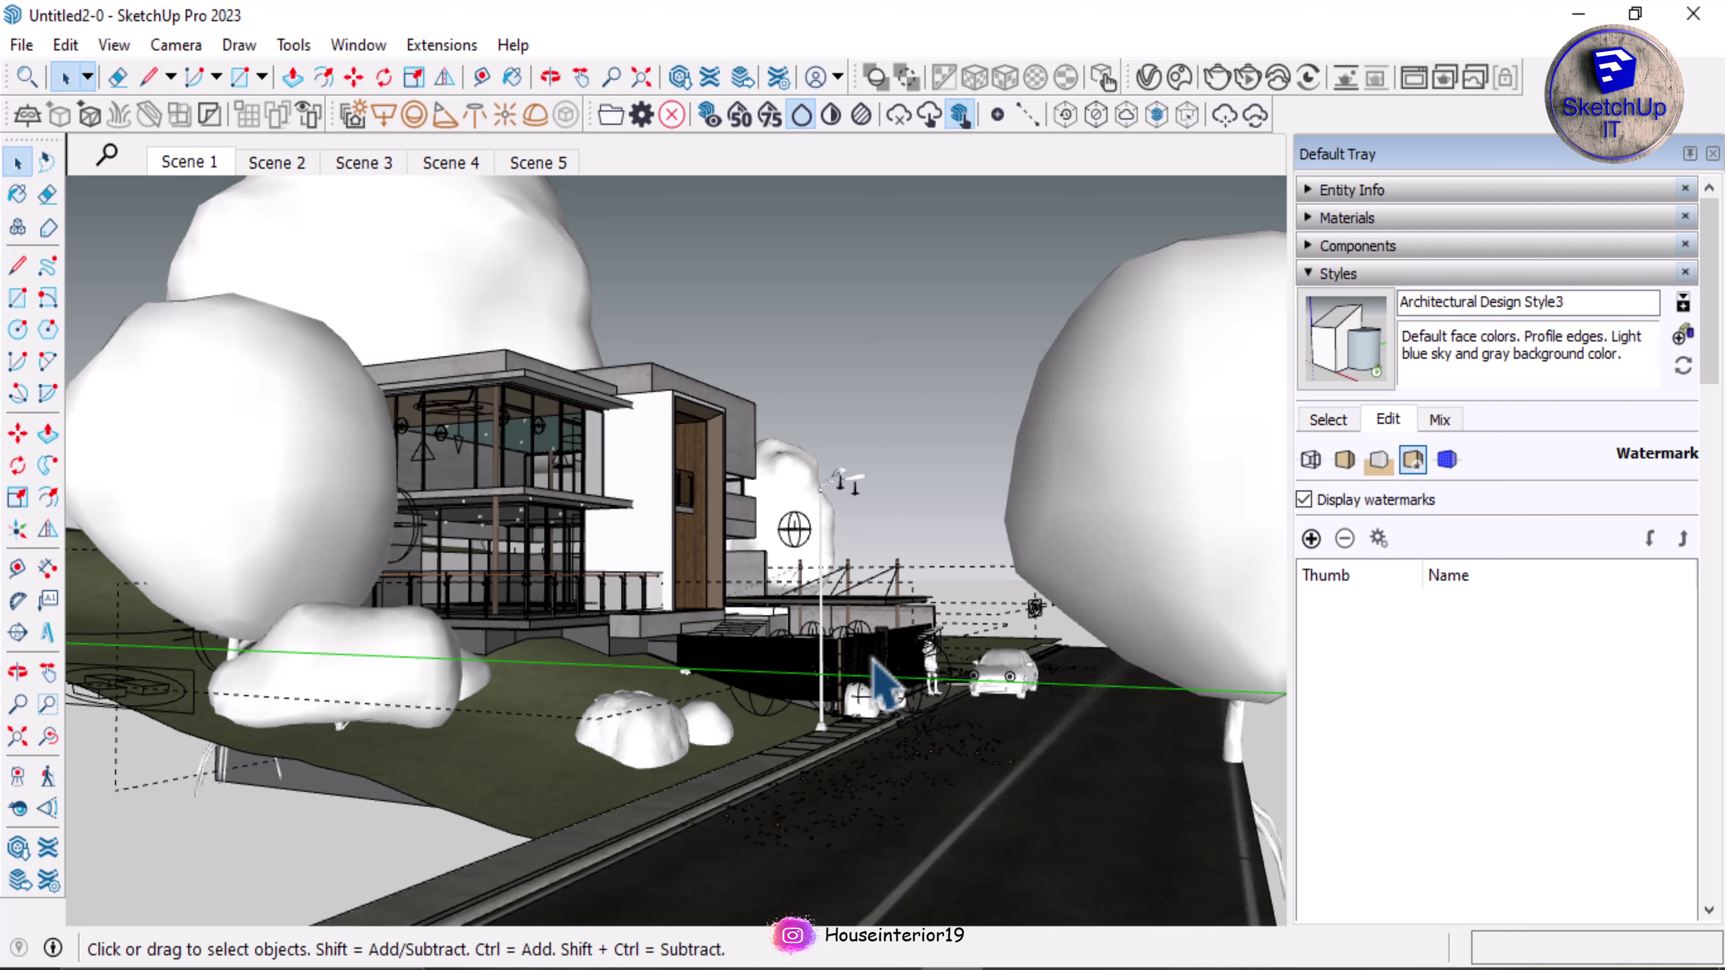
scroll(886, 686, up, 2)
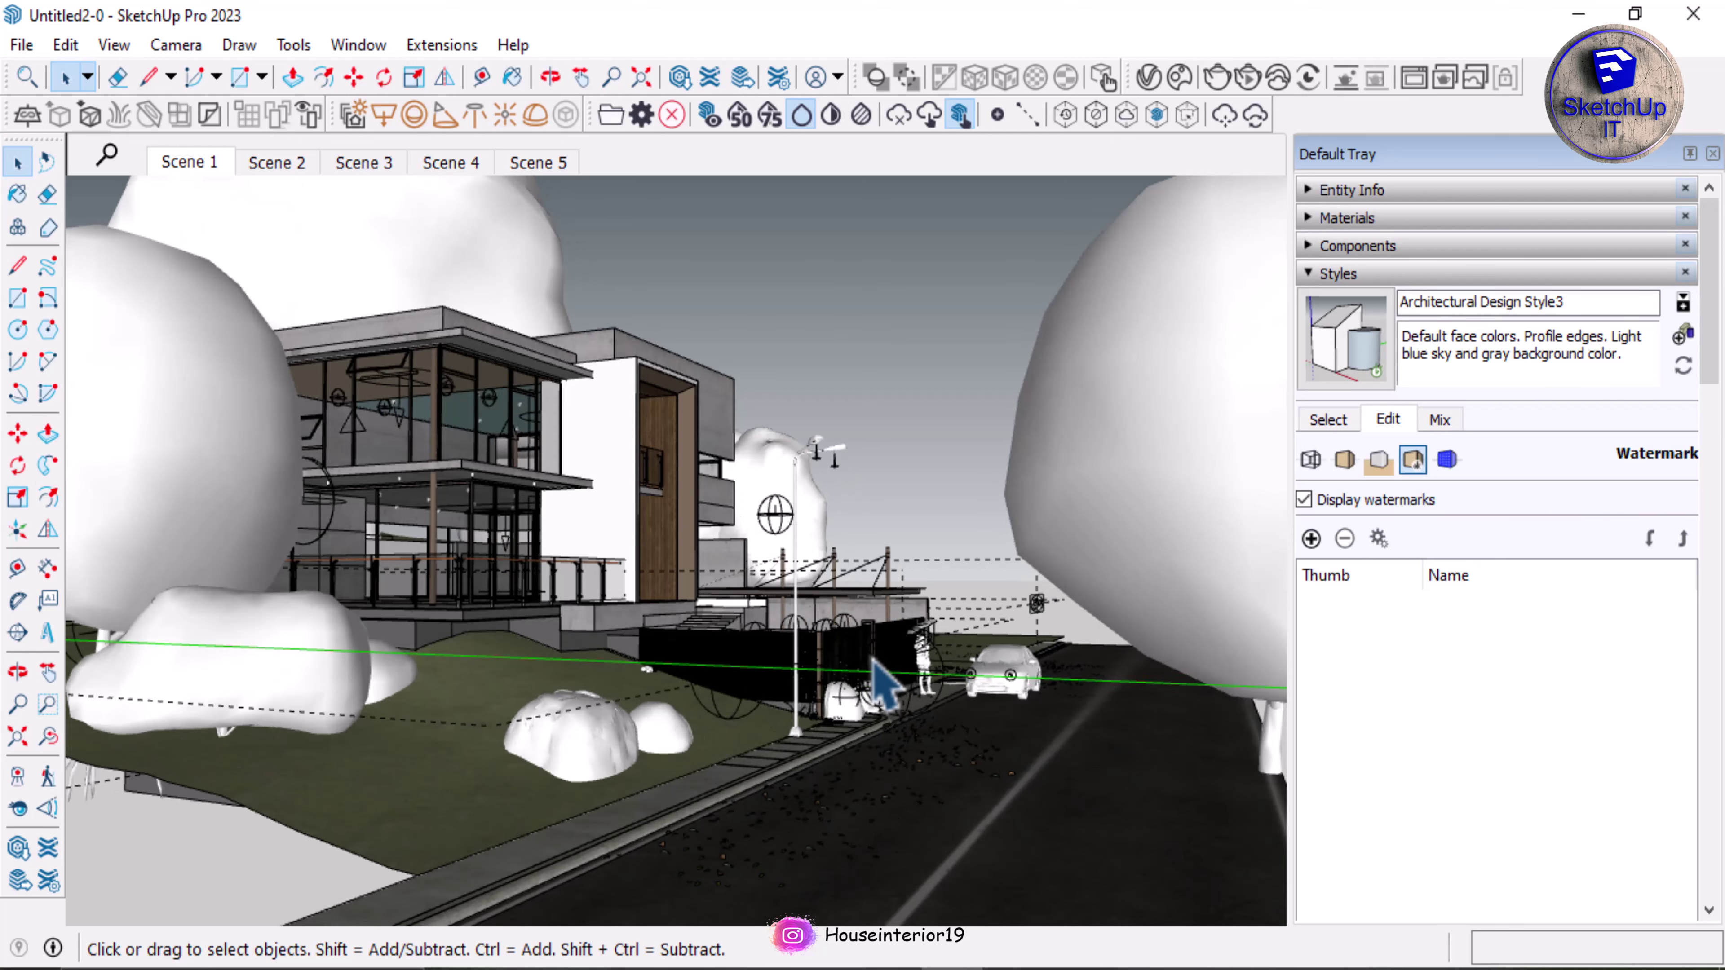
scroll(886, 686, up, 6)
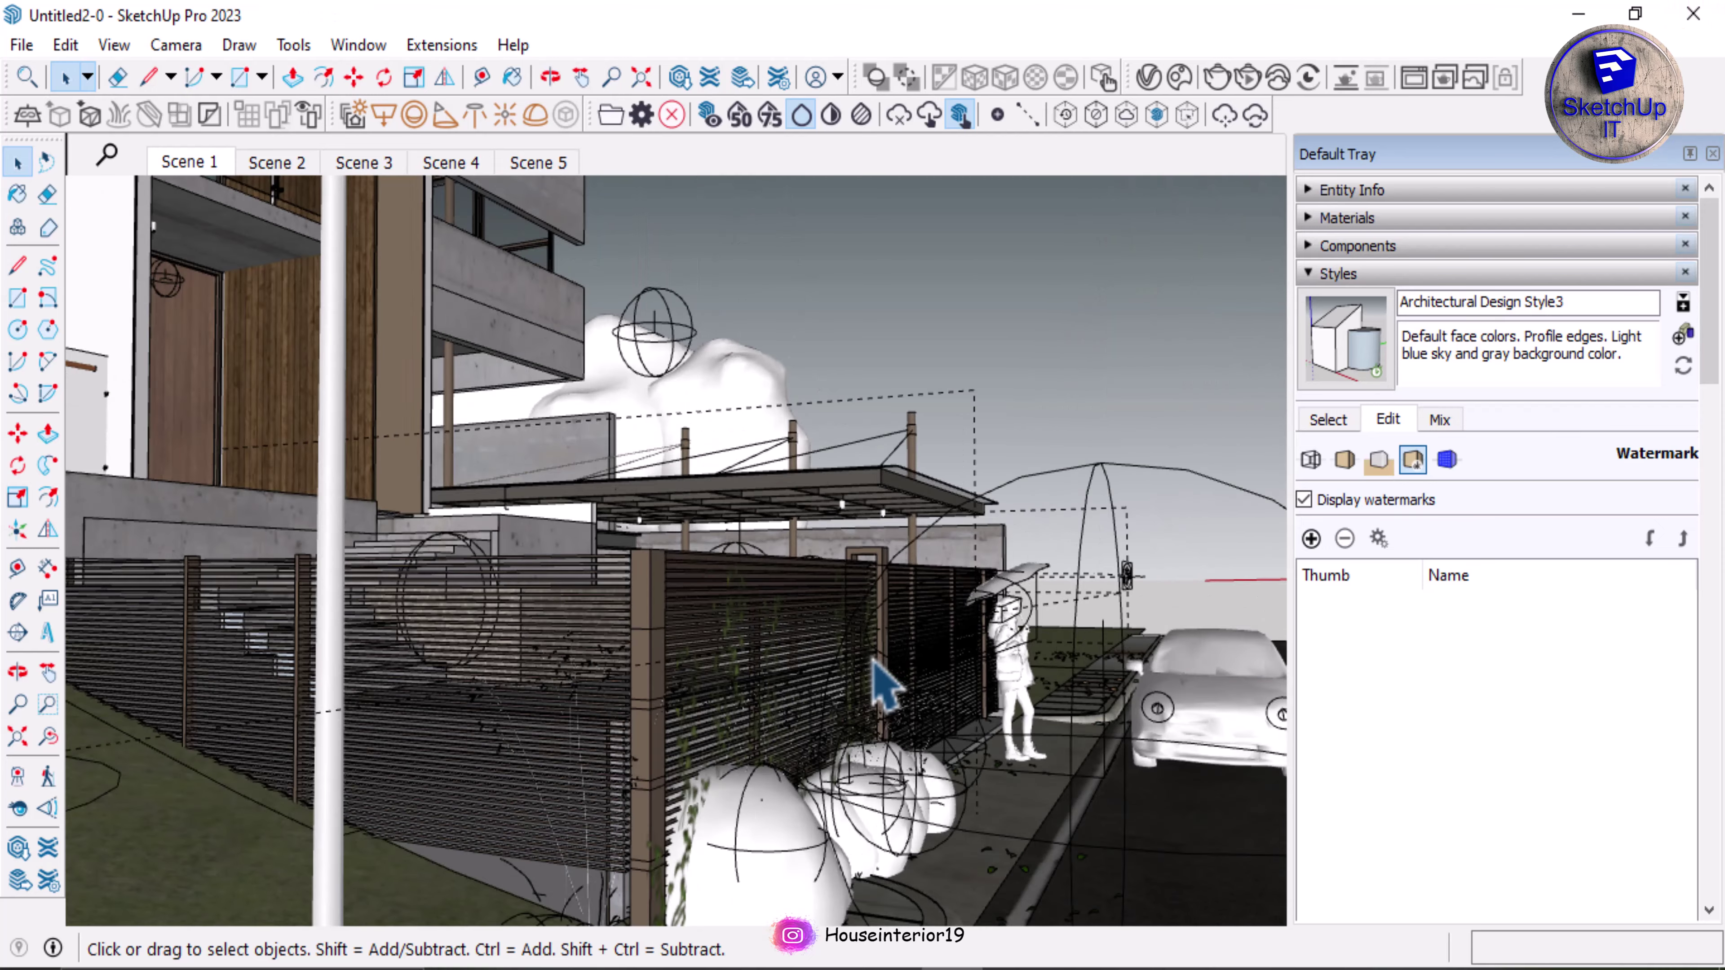
middle_drag(887, 686, 916, 802)
scroll(408, 684, up, 3)
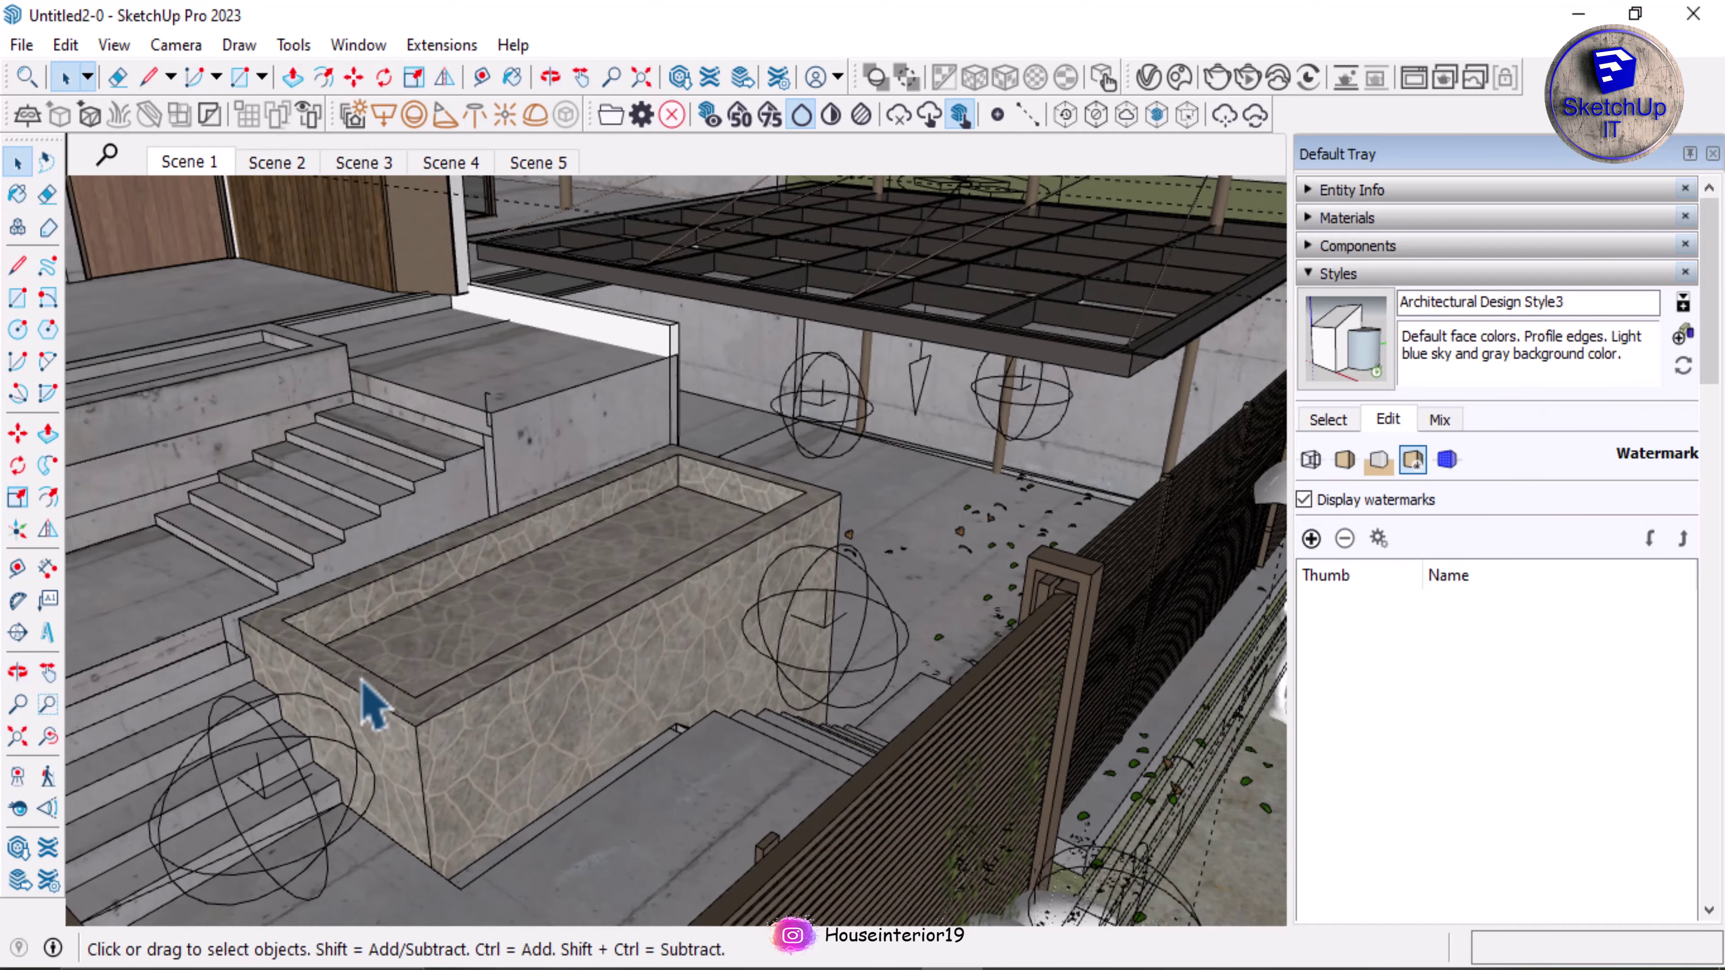
scroll(370, 705, up, 2)
middle_drag(366, 705, 903, 462)
scroll(1114, 435, down, 3)
scroll(1040, 609, up, 4)
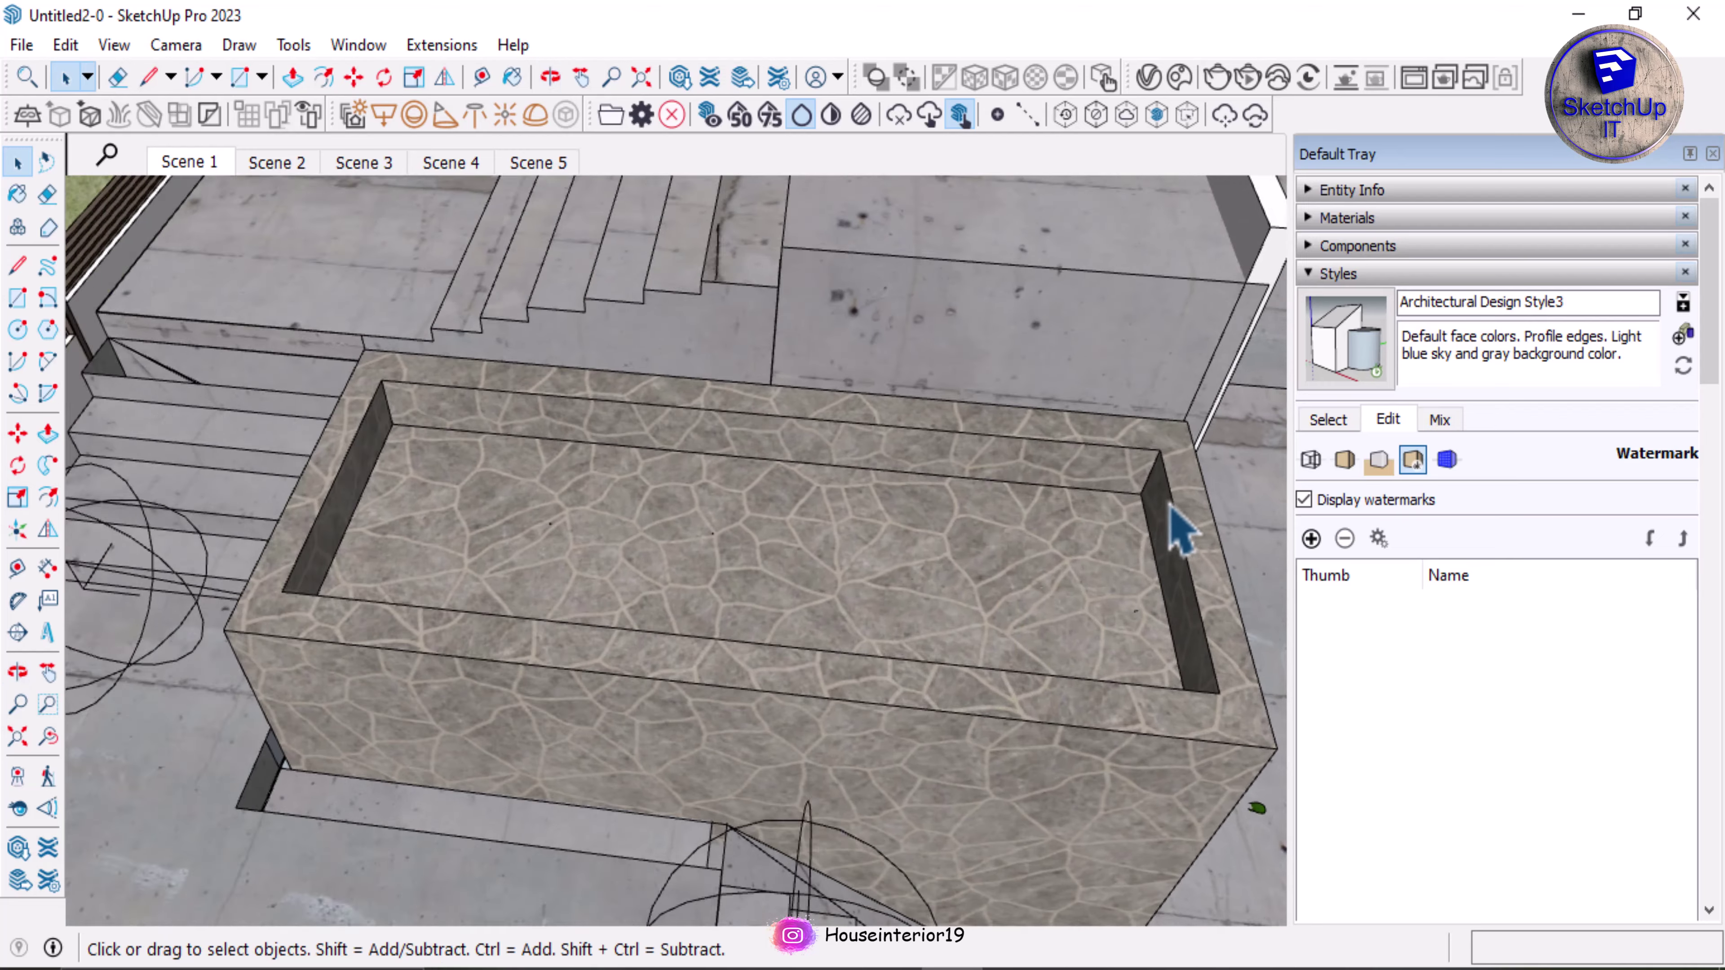
middle_drag(1182, 530, 1094, 476)
scroll(1124, 551, down, 3)
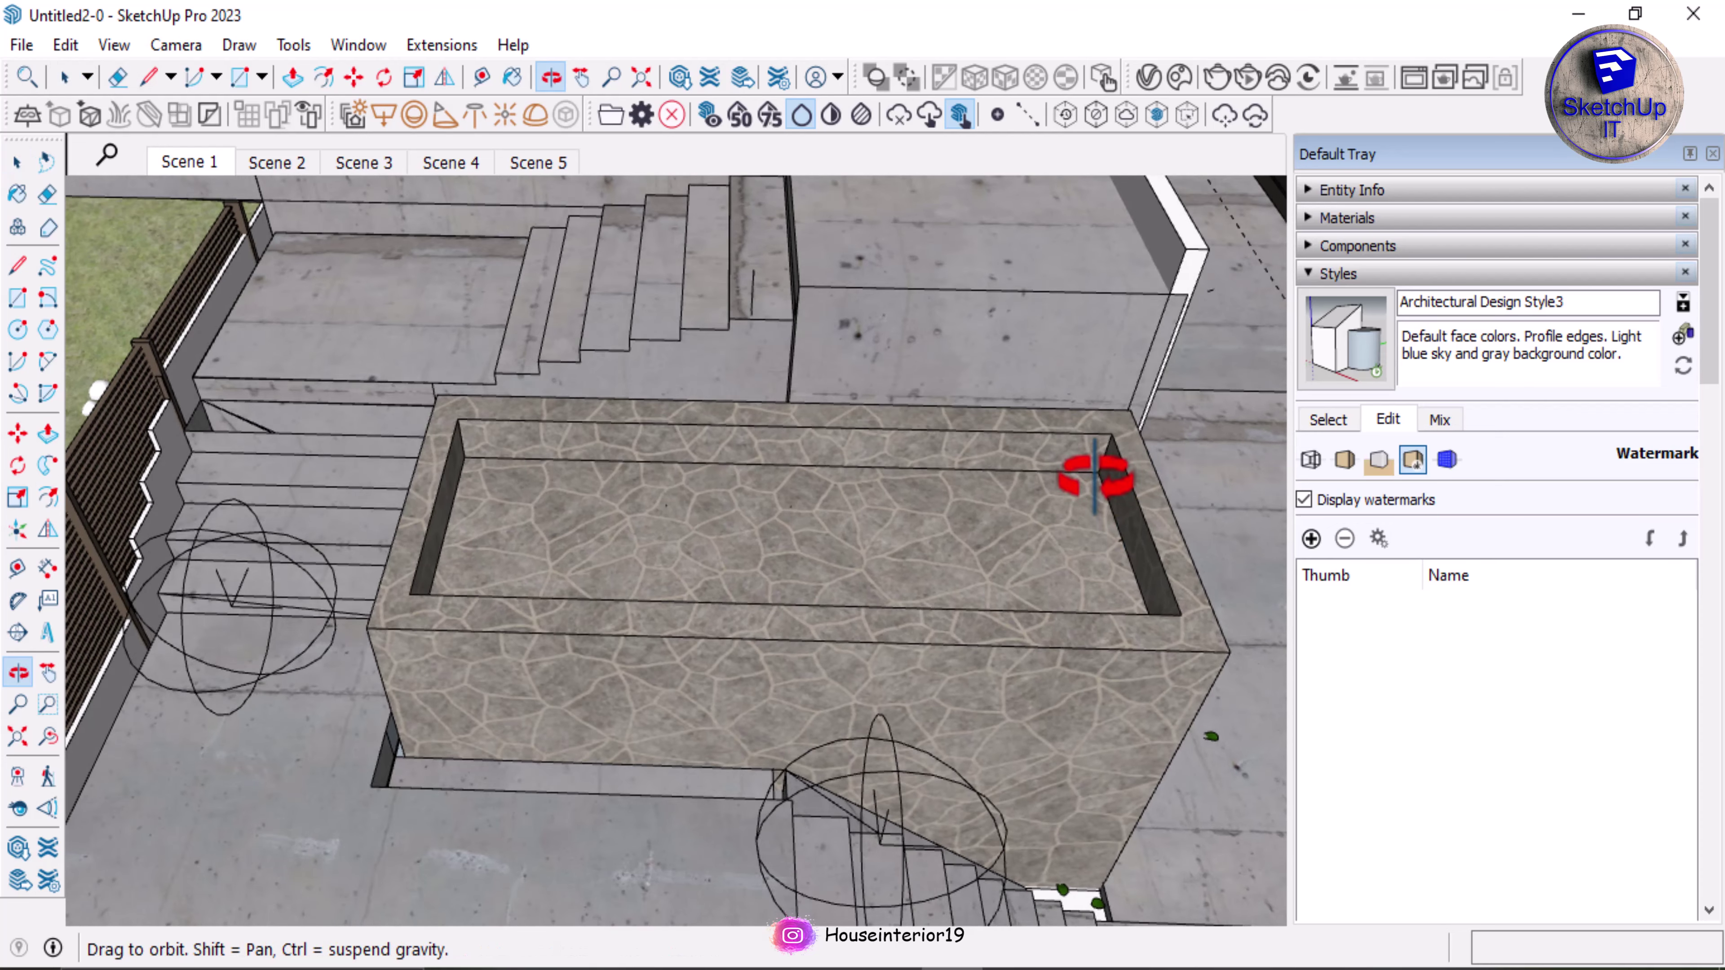
Step: Start importing a model and open the SKY folder on Local Disk (F:)
click(66, 77)
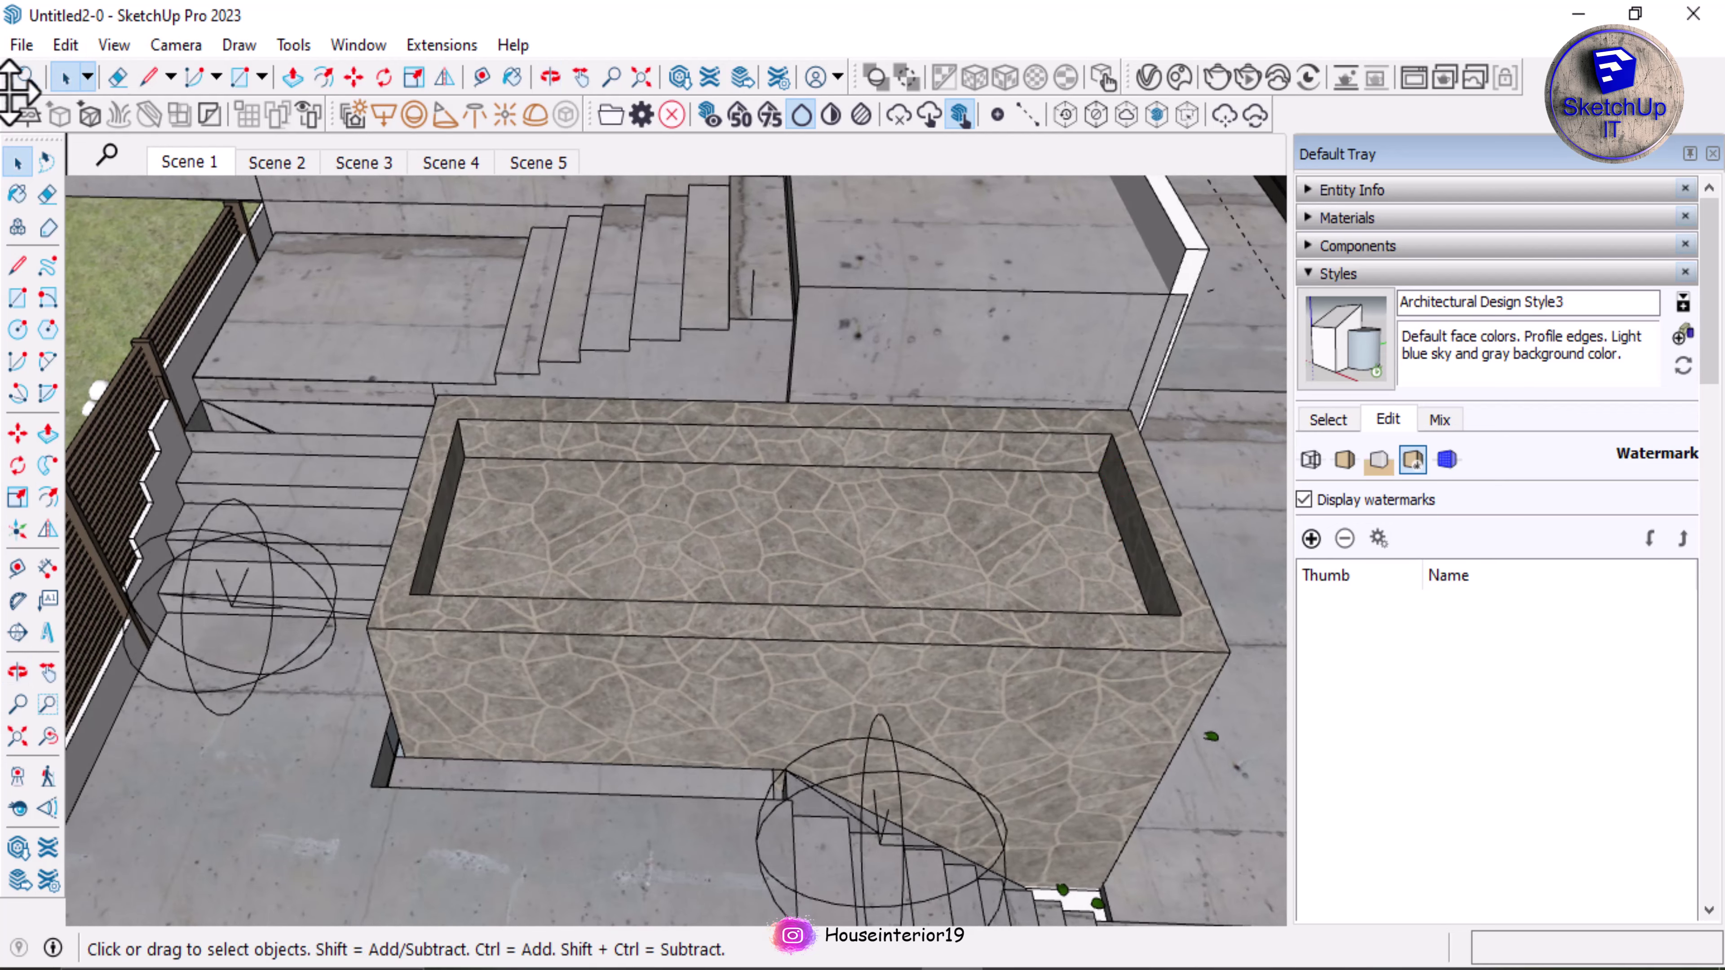
click(19, 48)
click(95, 466)
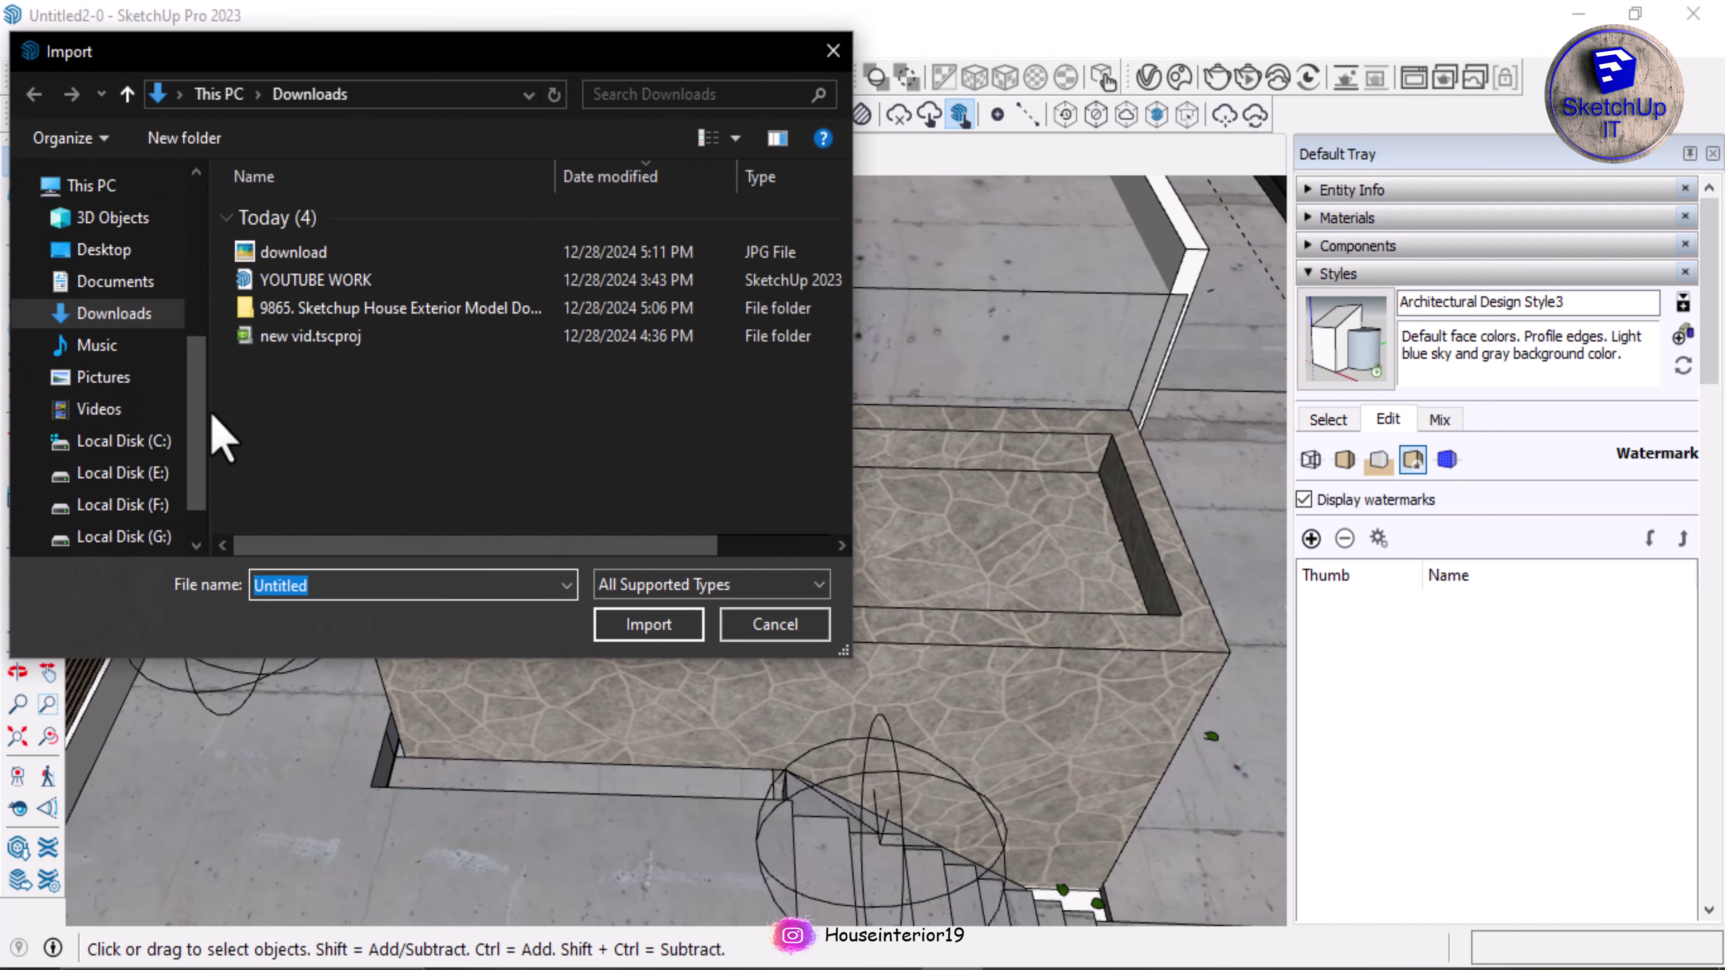
click(160, 507)
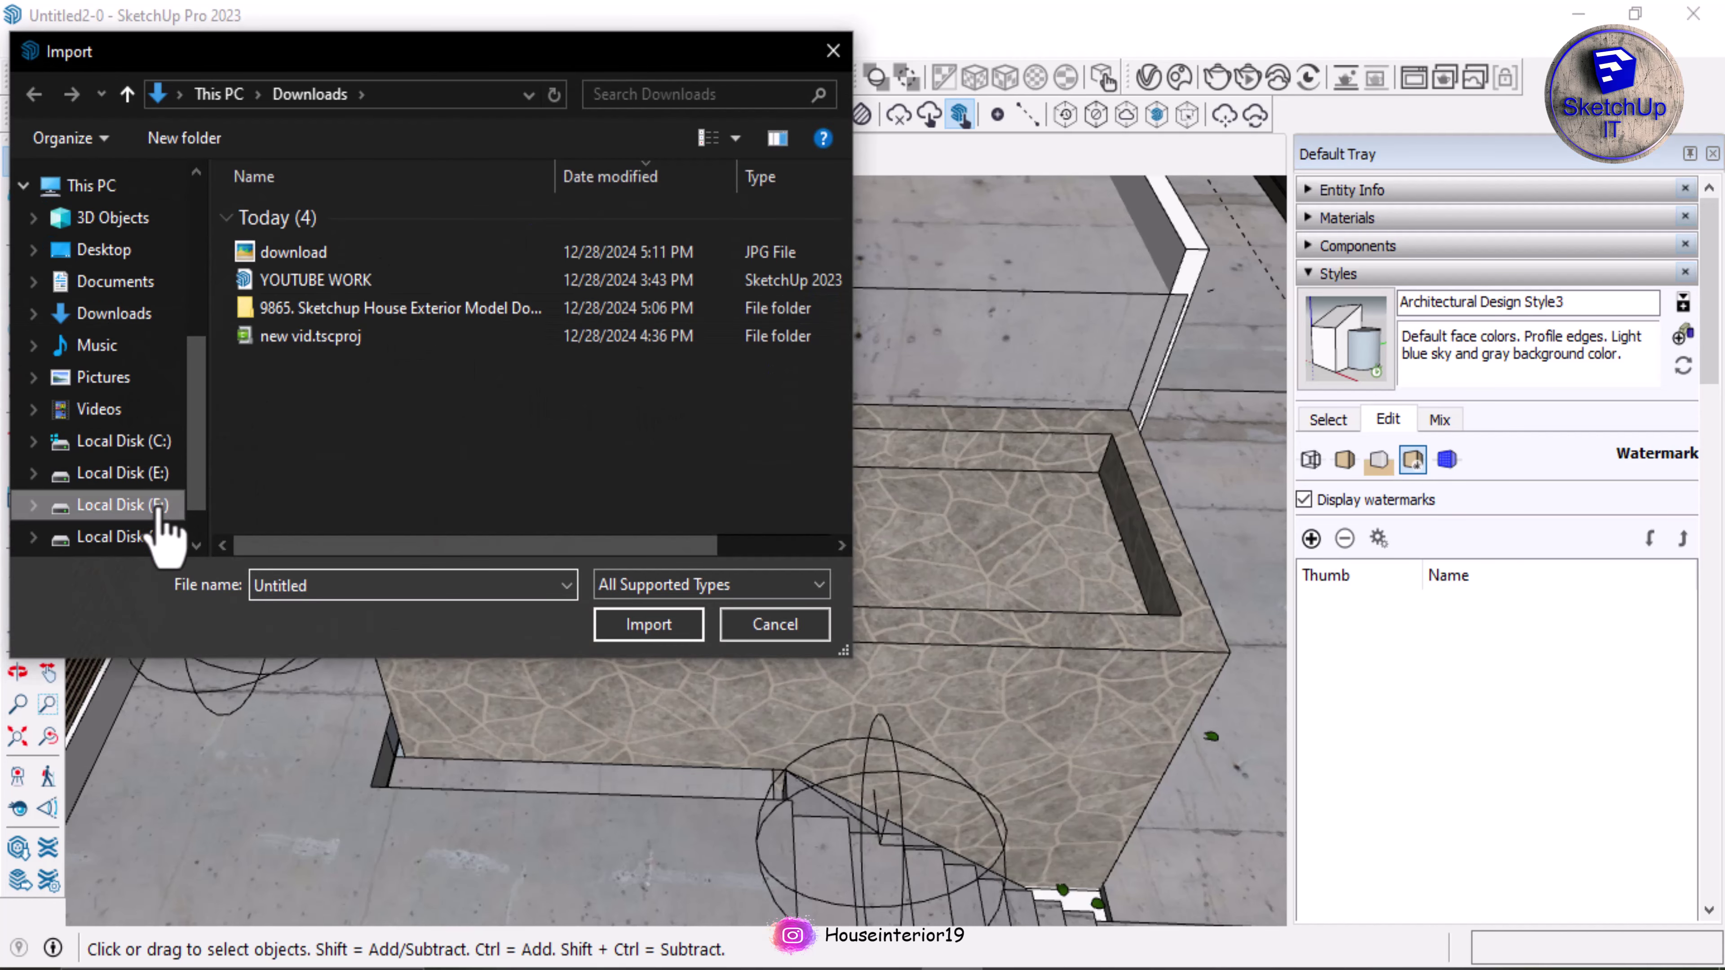
scroll(577, 385, down, 3)
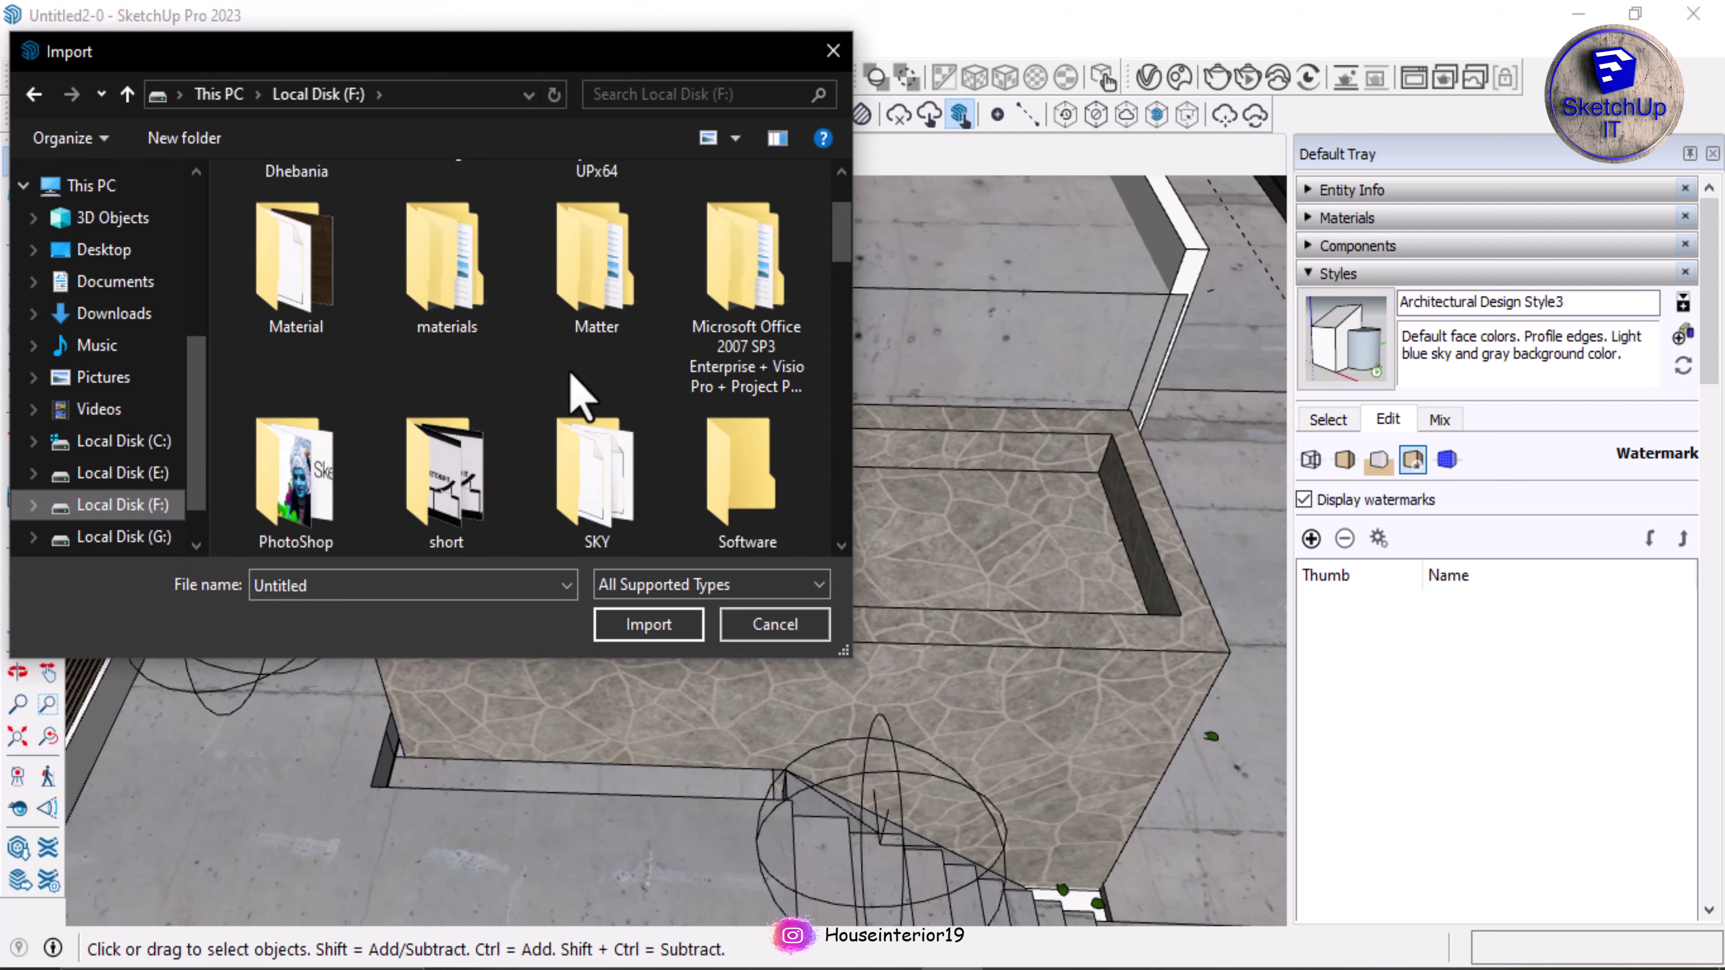
double_click(609, 342)
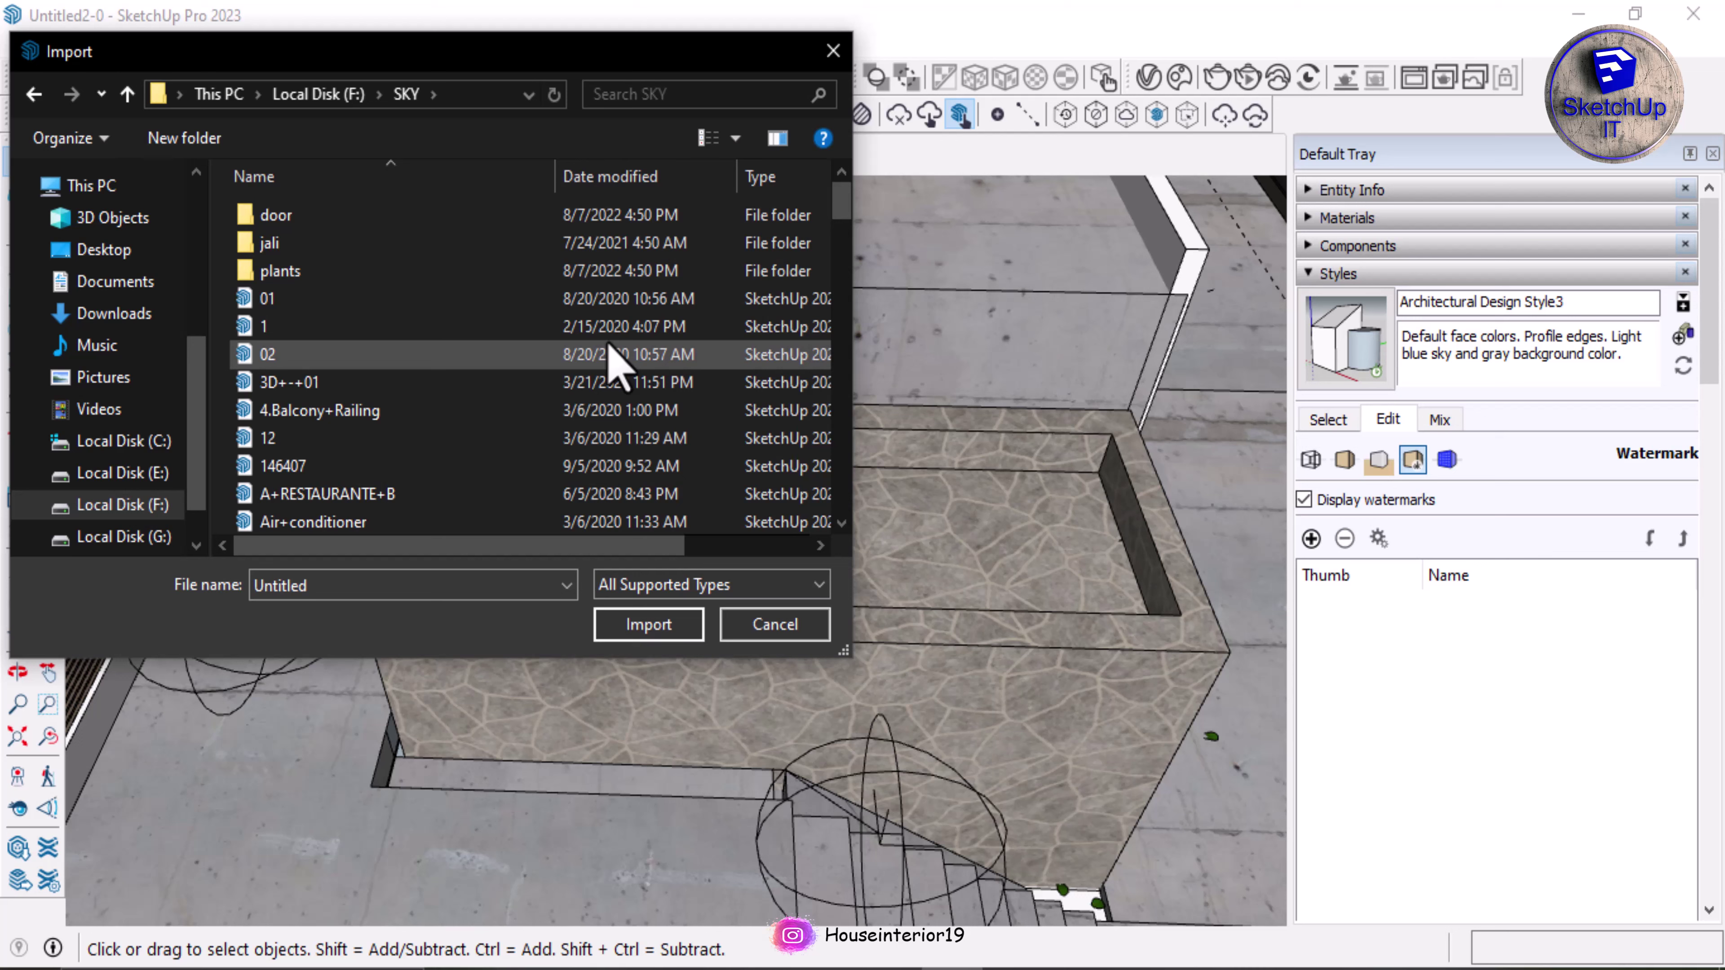
Step: Open the plants subfolder and display its files as large icons
click(735, 138)
click(789, 82)
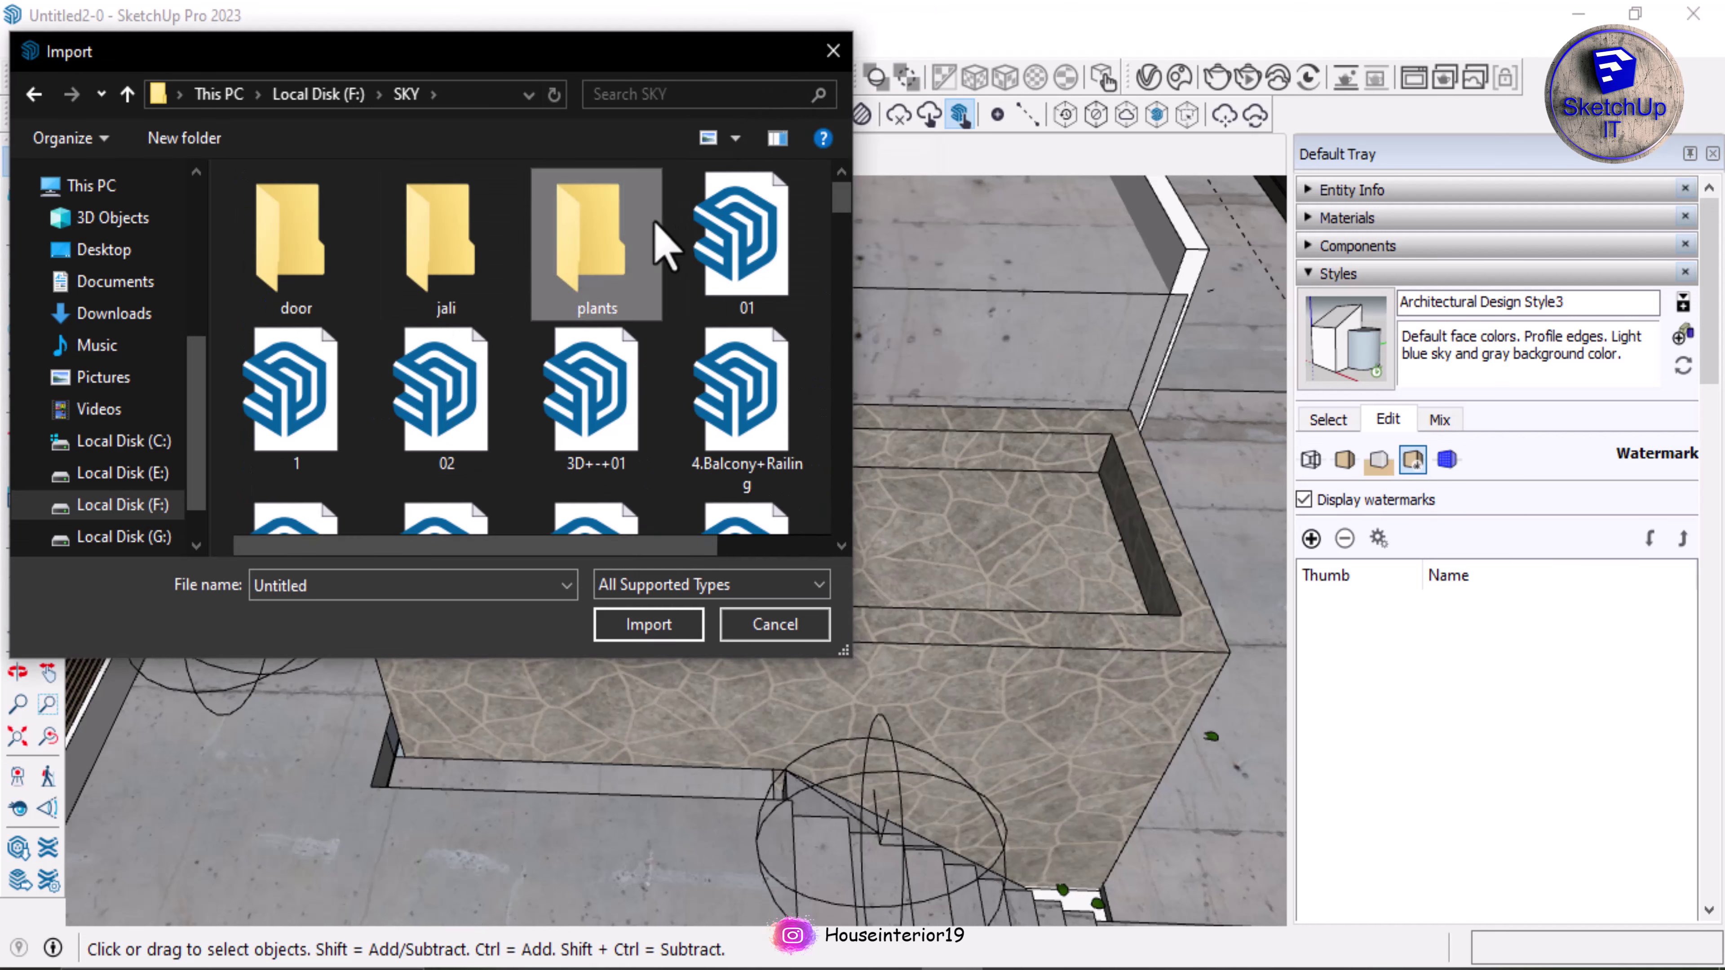
double_click(655, 241)
click(736, 139)
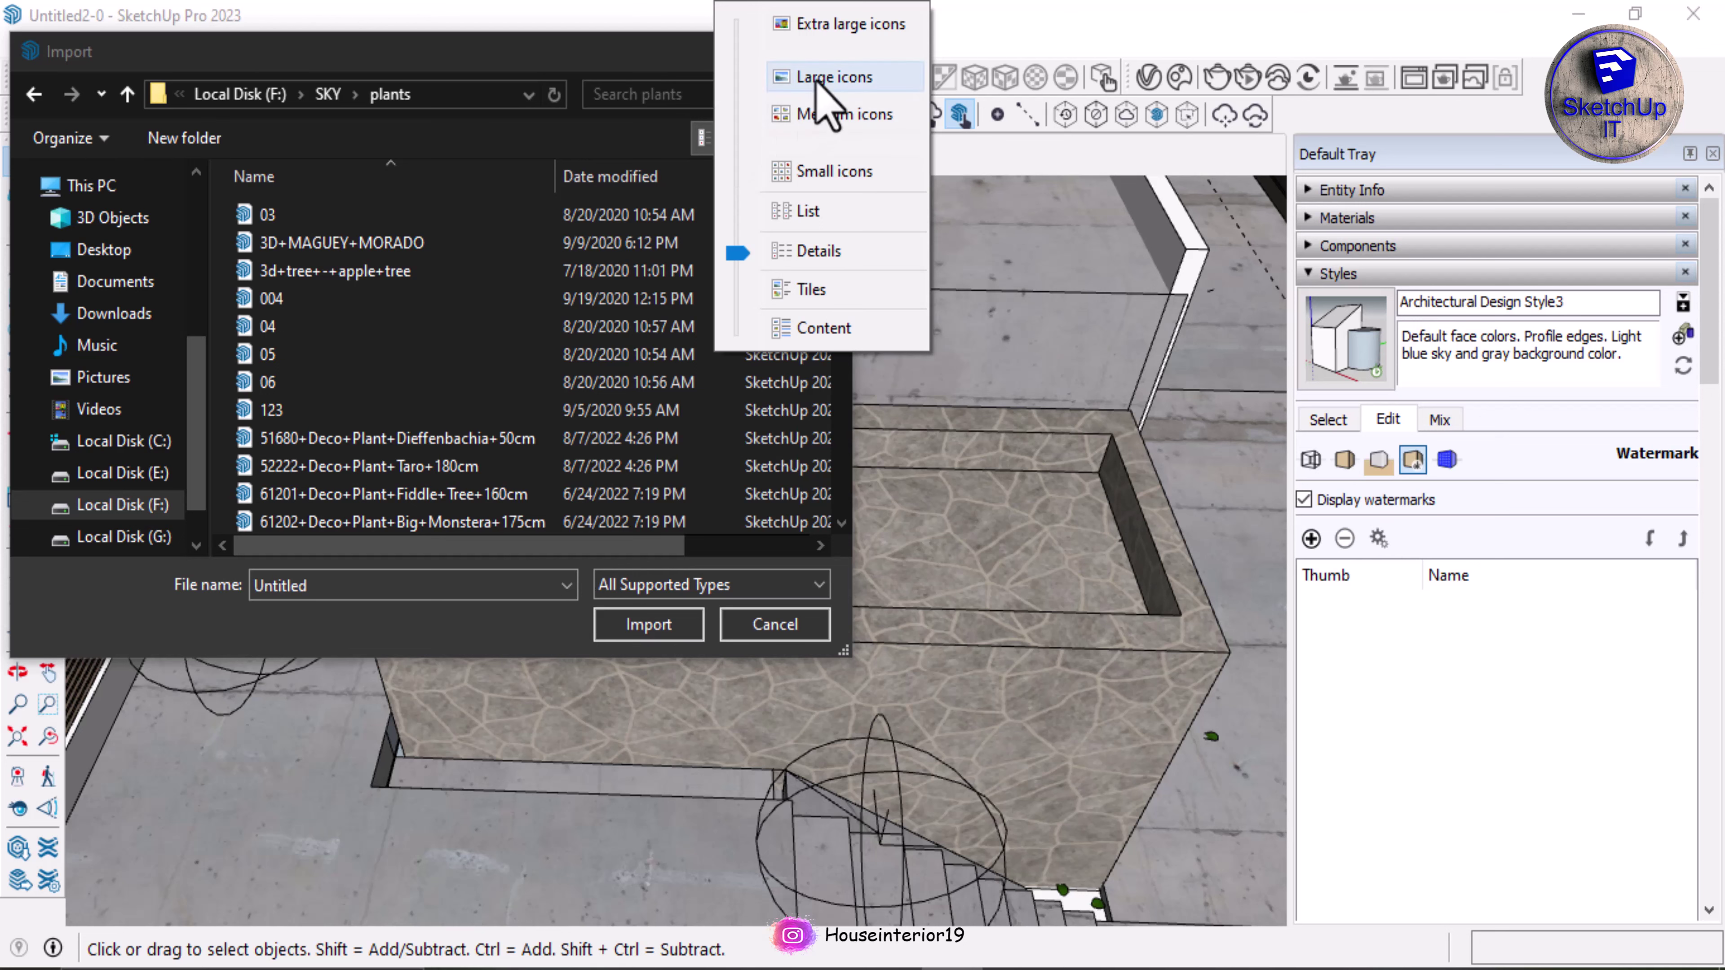
click(842, 73)
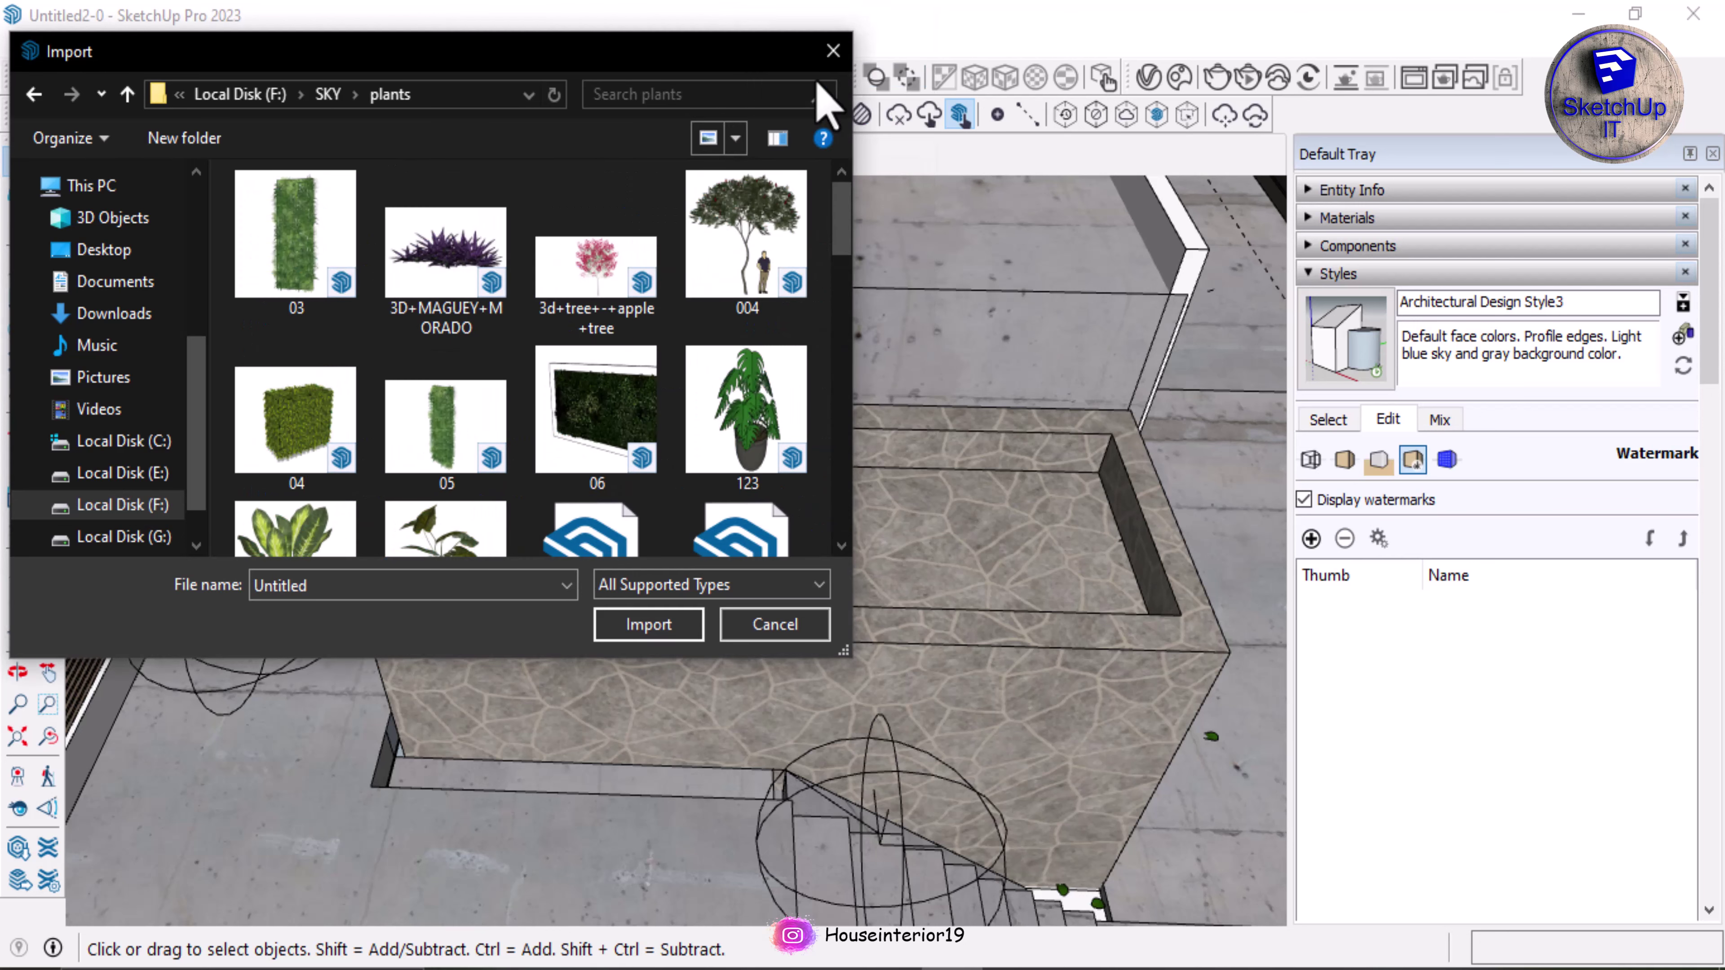
Step: Import the Palm_tree-03 model from the plants folder and place it in the stone planter
scroll(546, 350, down, 5)
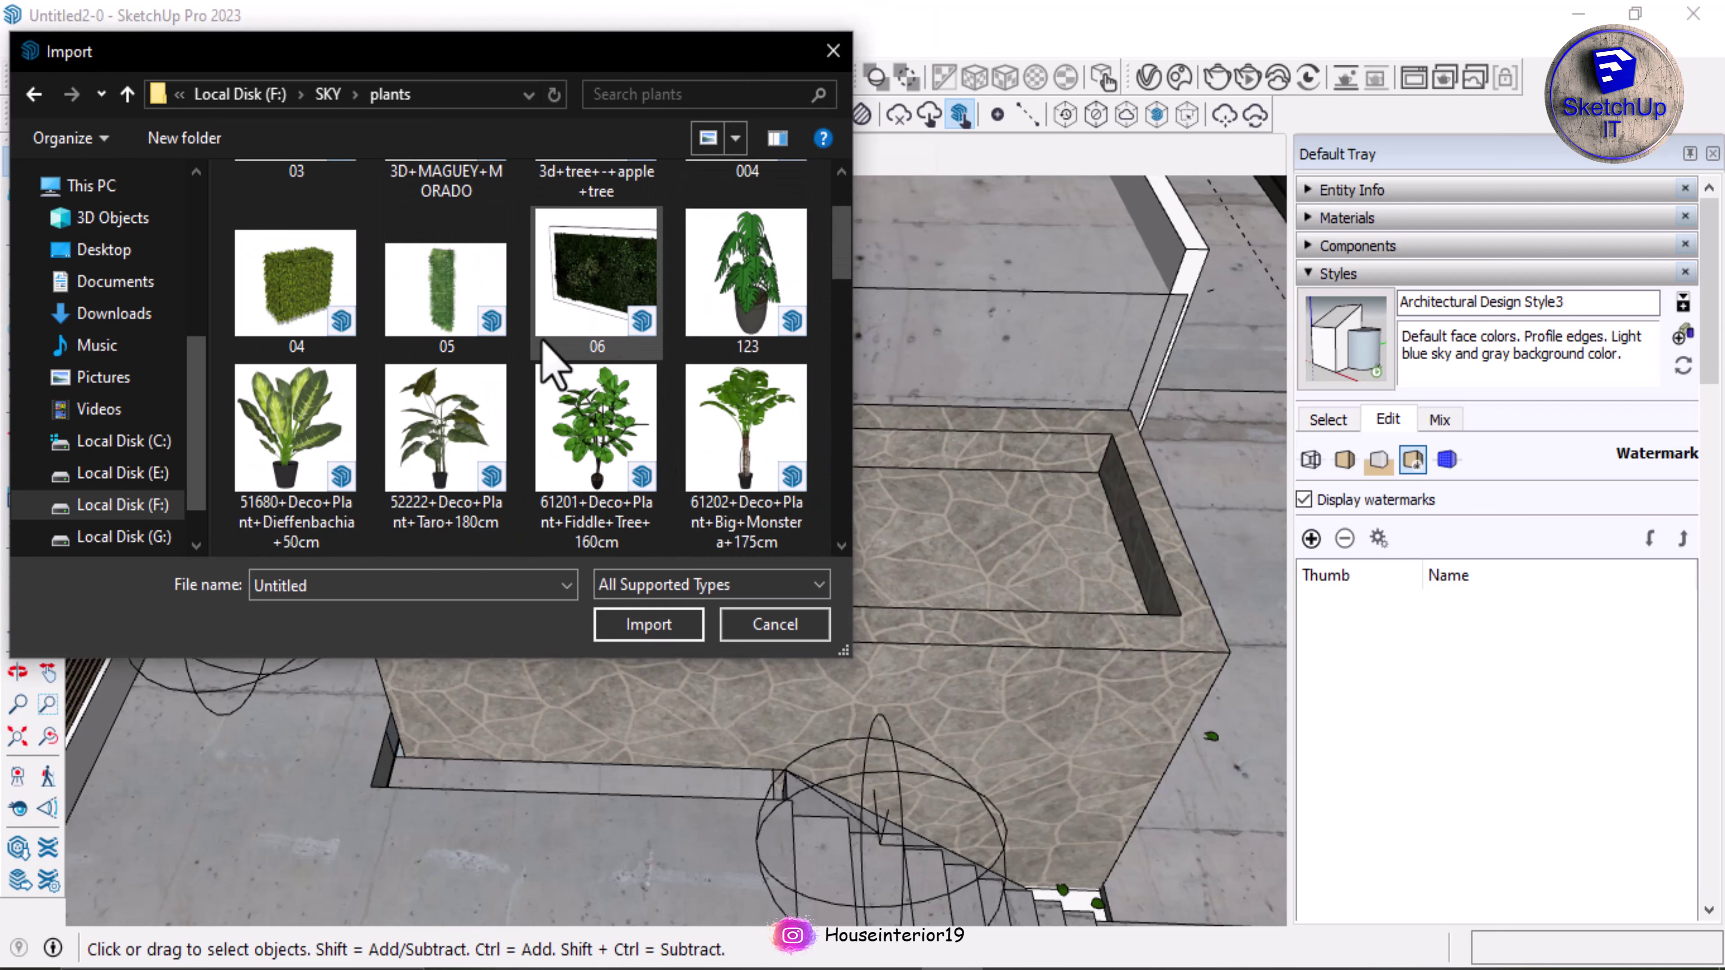
scroll(554, 360, down, 3)
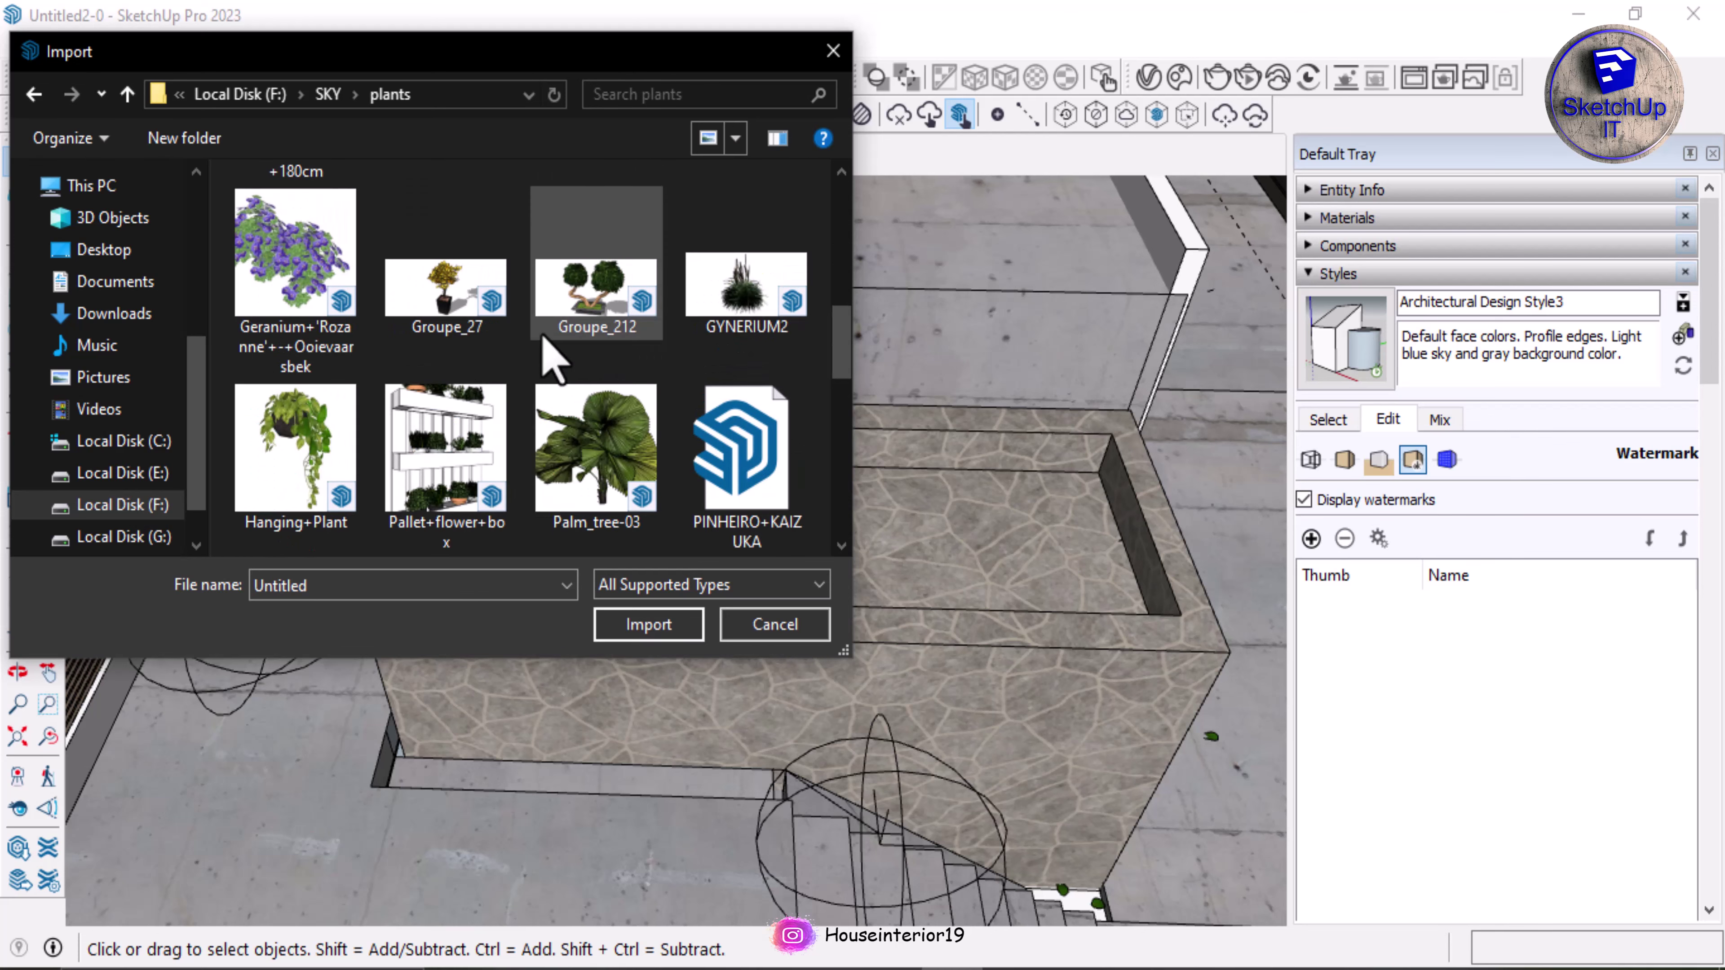
scroll(556, 339, down, 2)
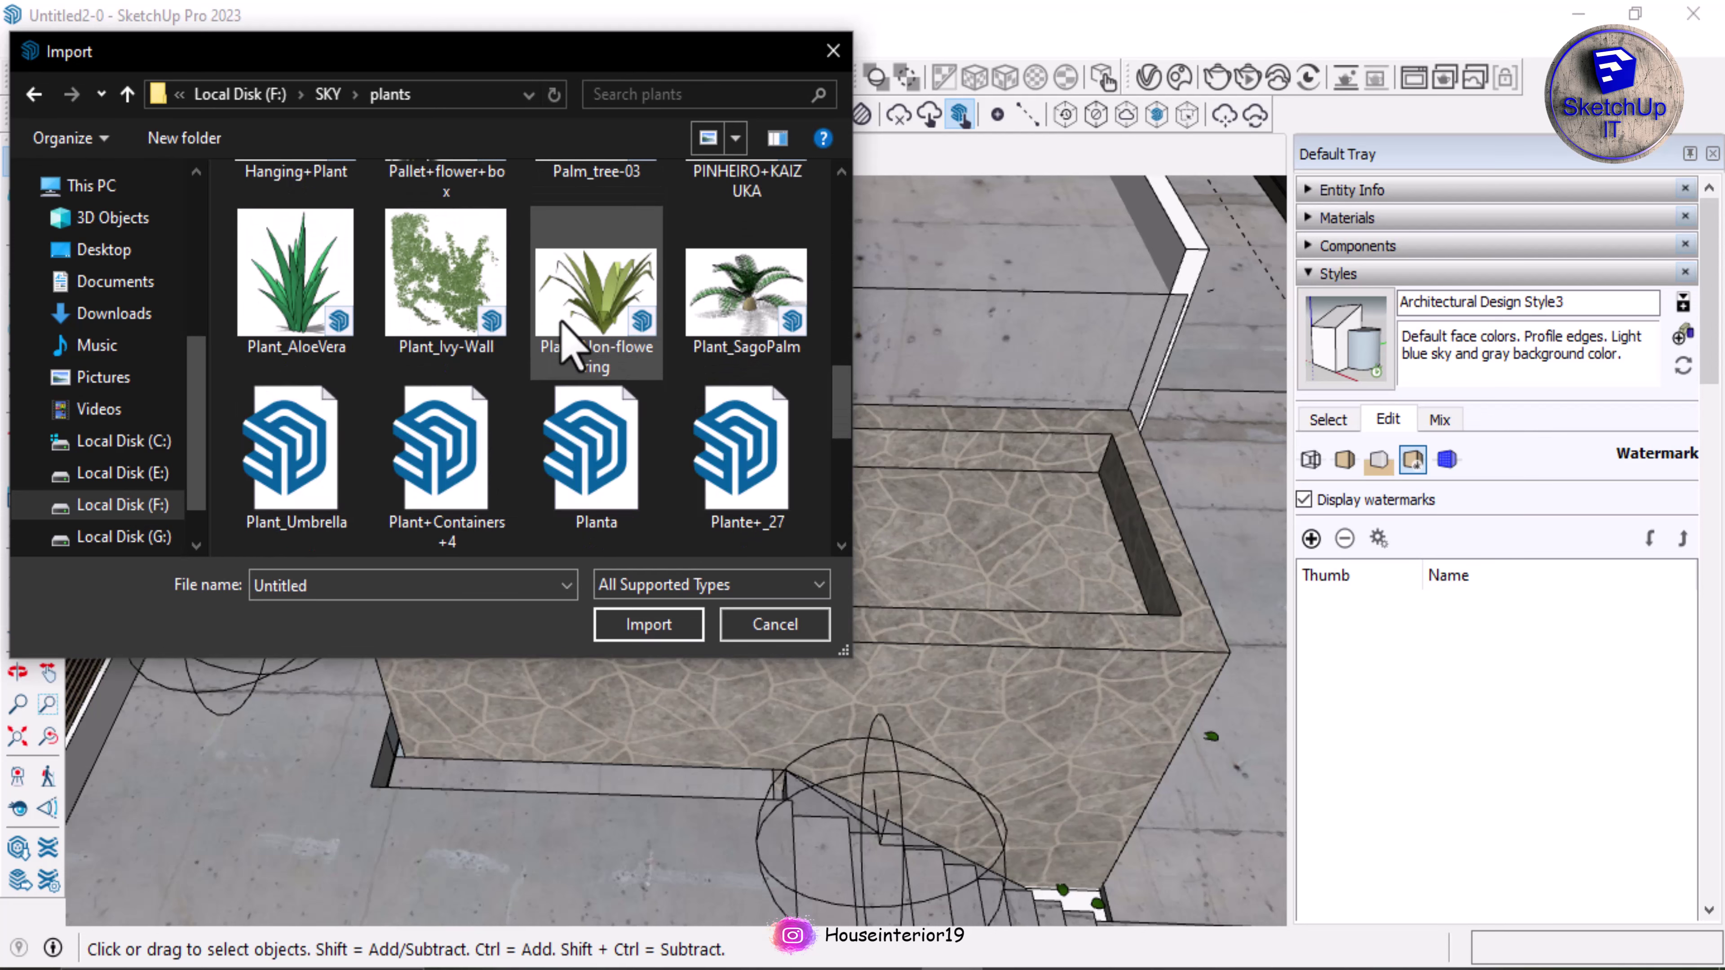
scroll(566, 336, down, 3)
scroll(570, 343, down, 2)
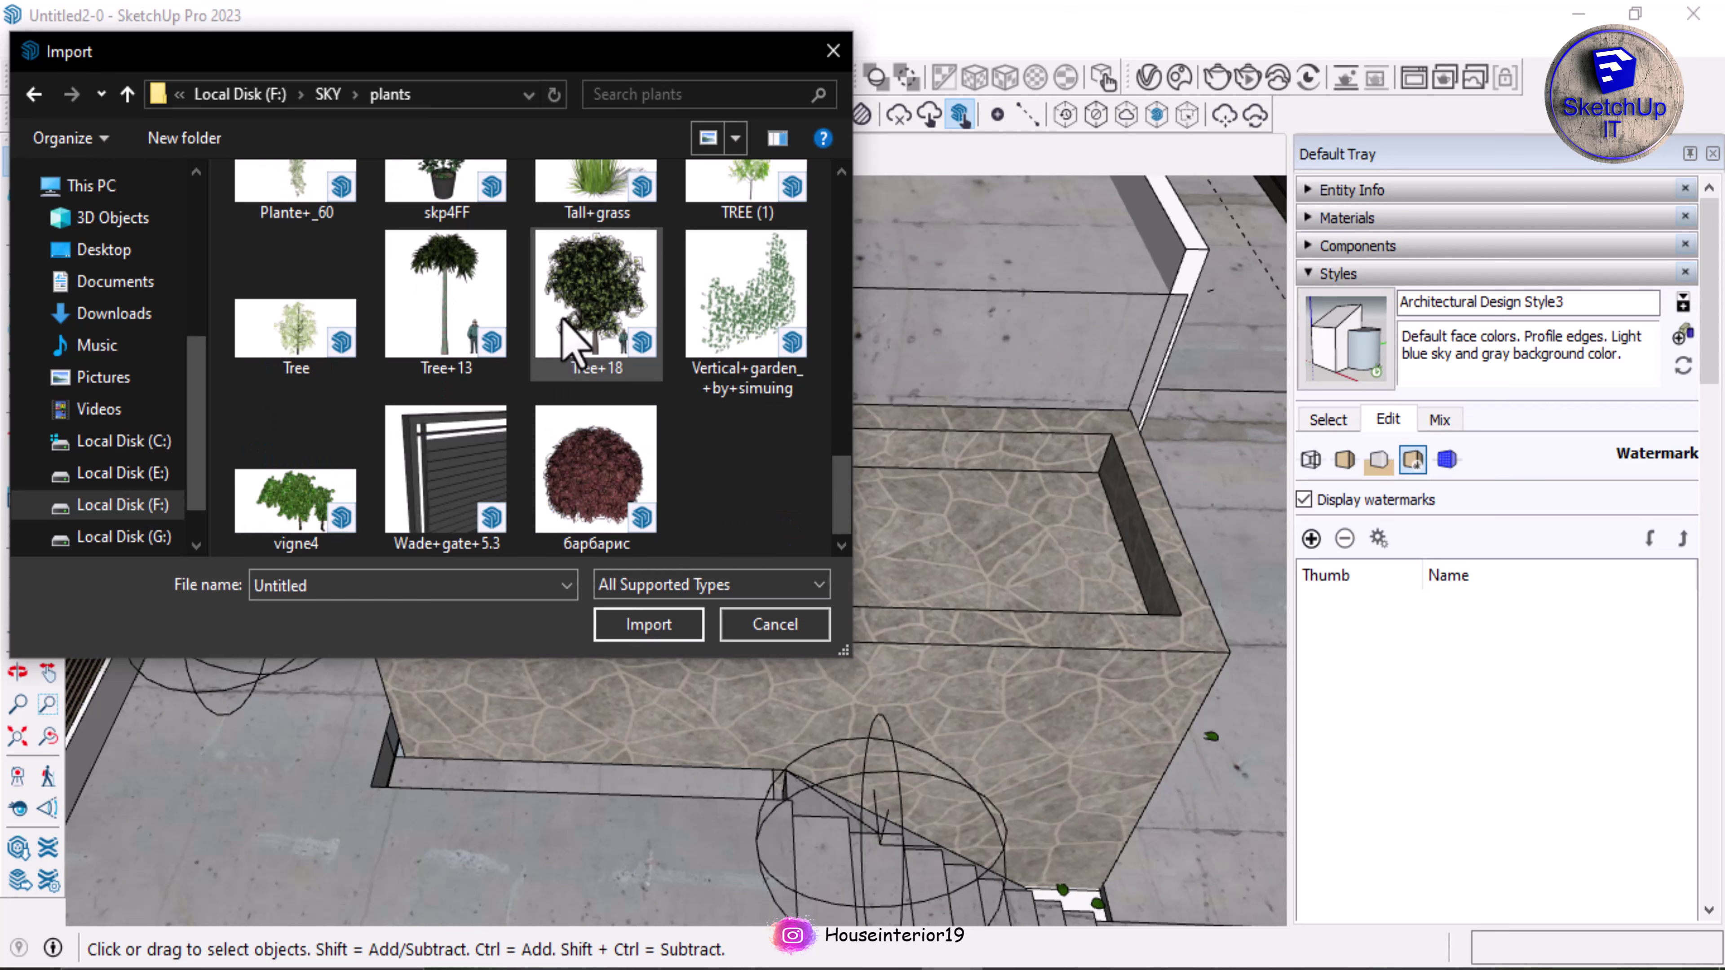
scroll(571, 343, up, 5)
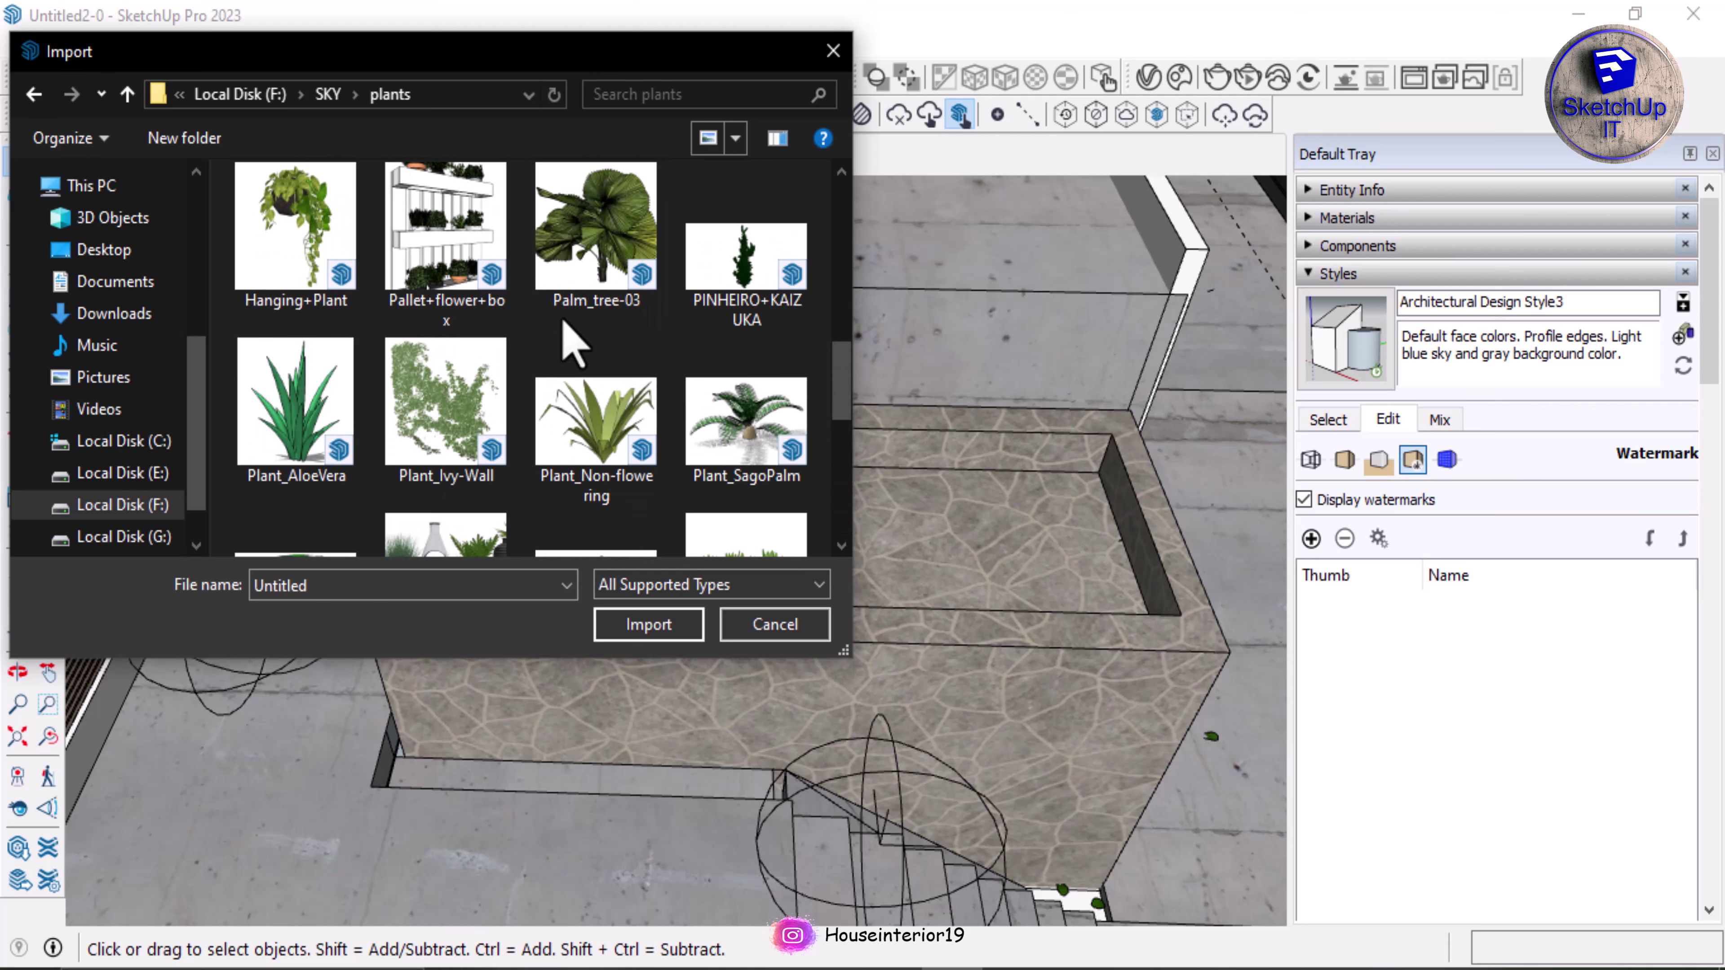
scroll(572, 341, up, 1)
click(594, 432)
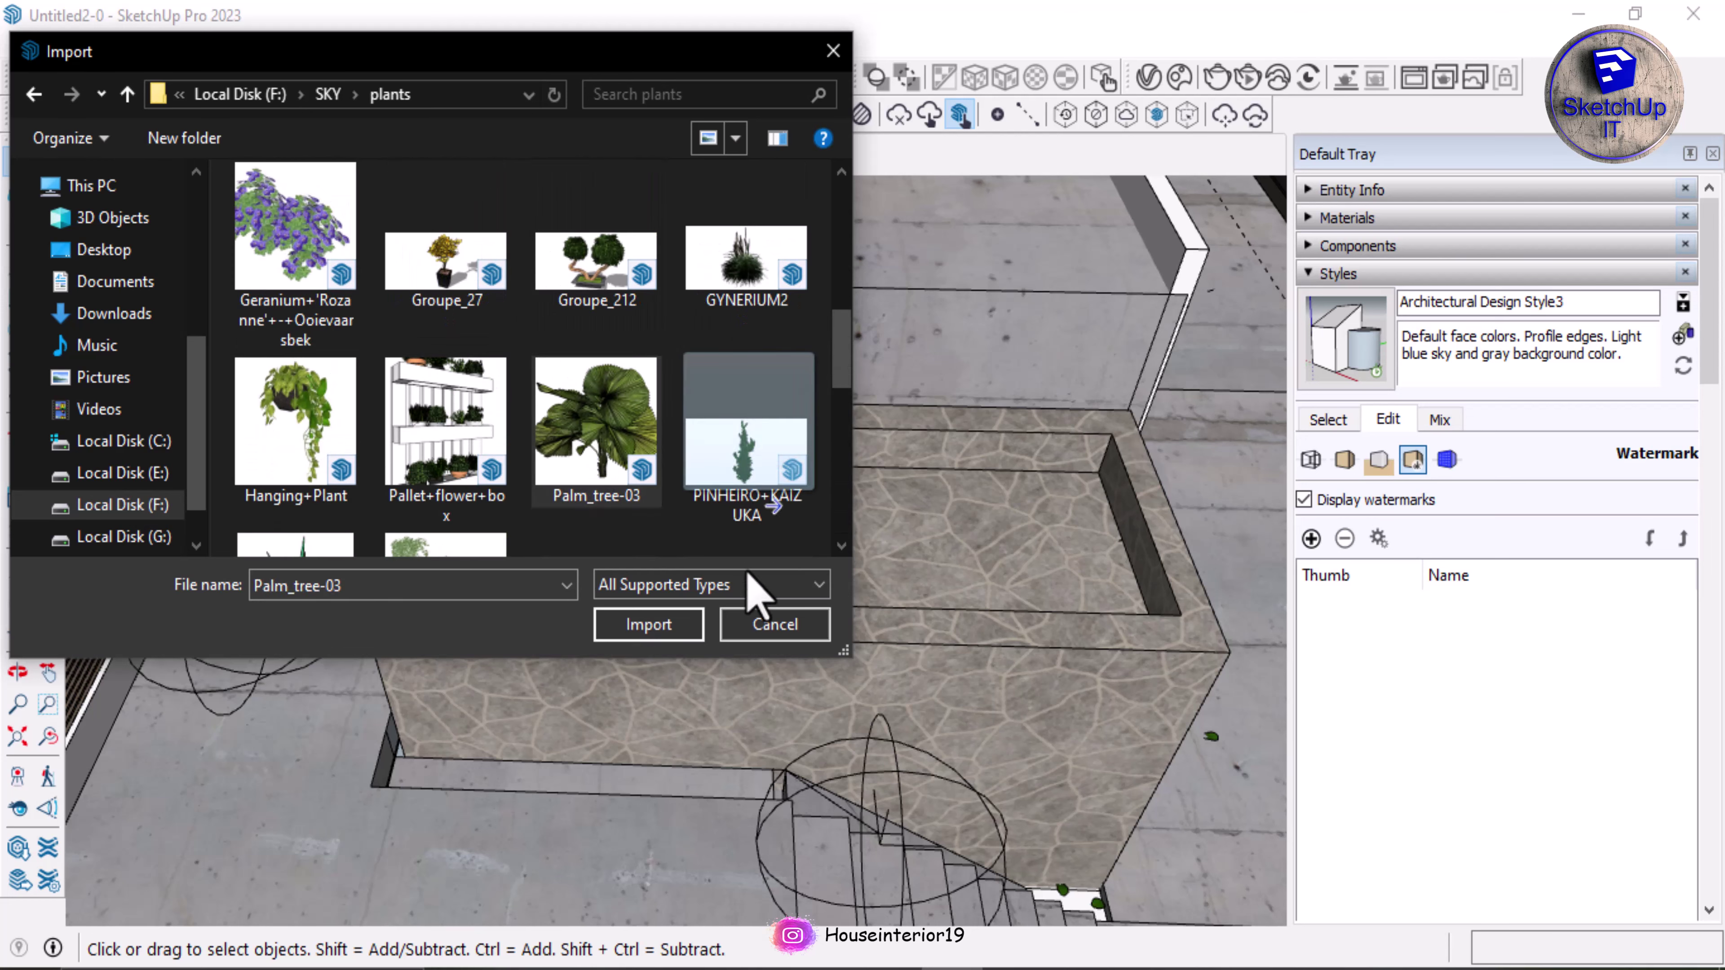
click(648, 624)
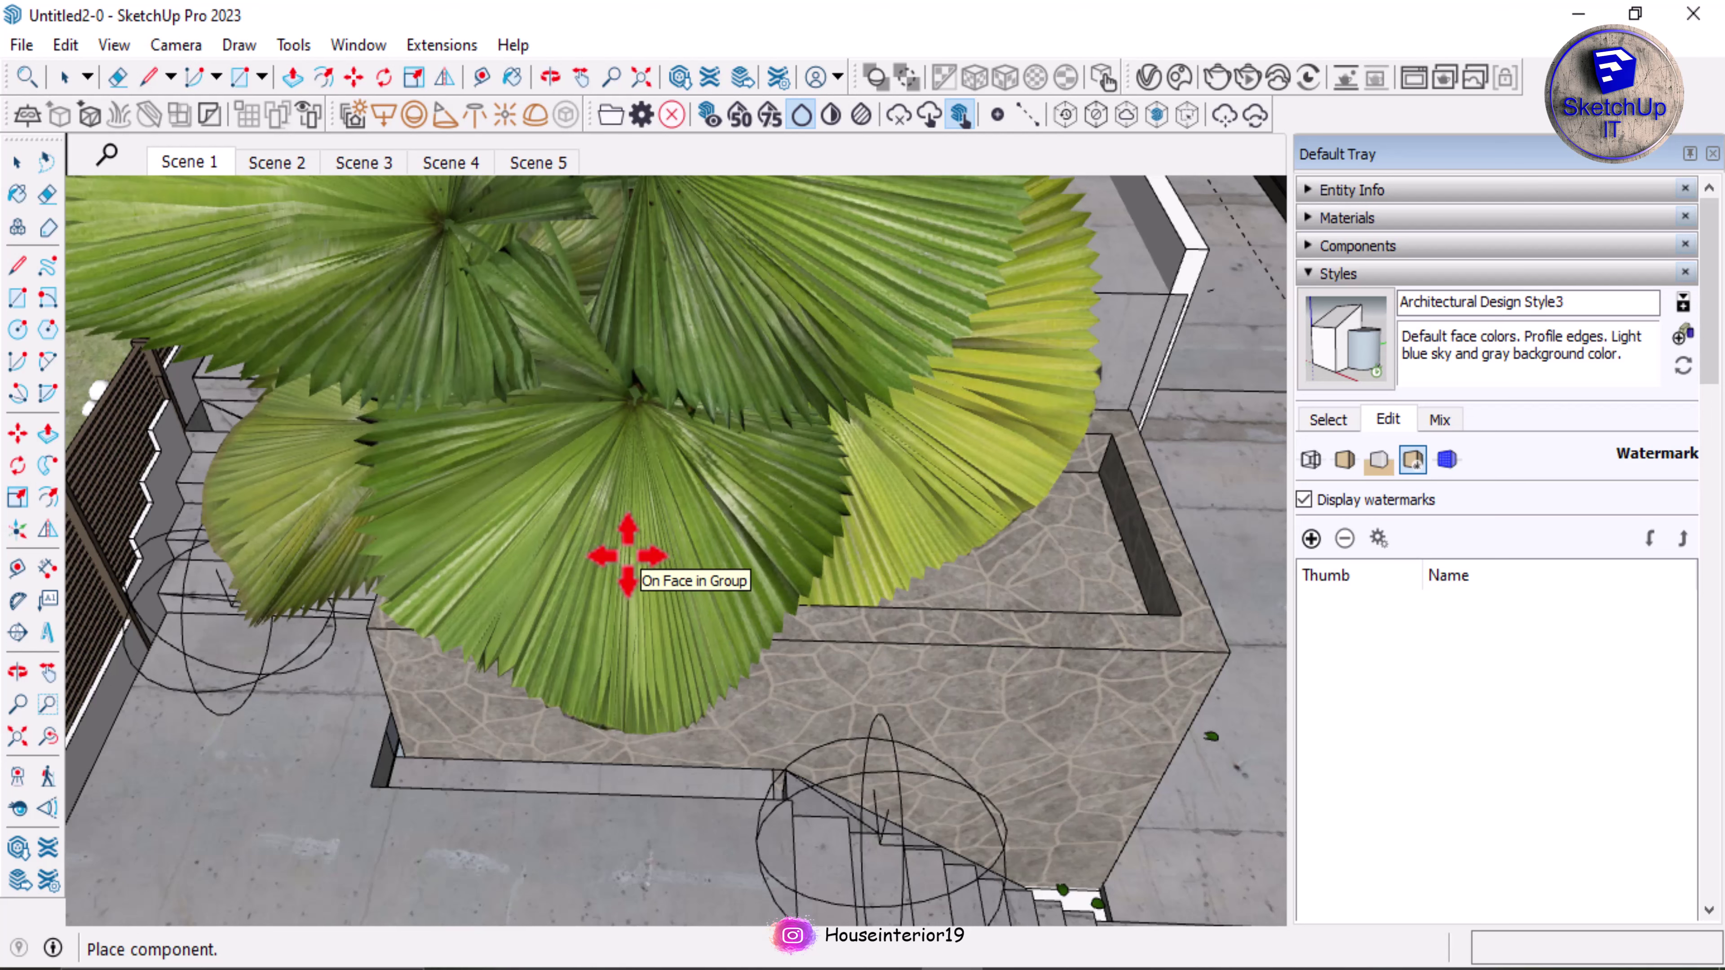
click(687, 558)
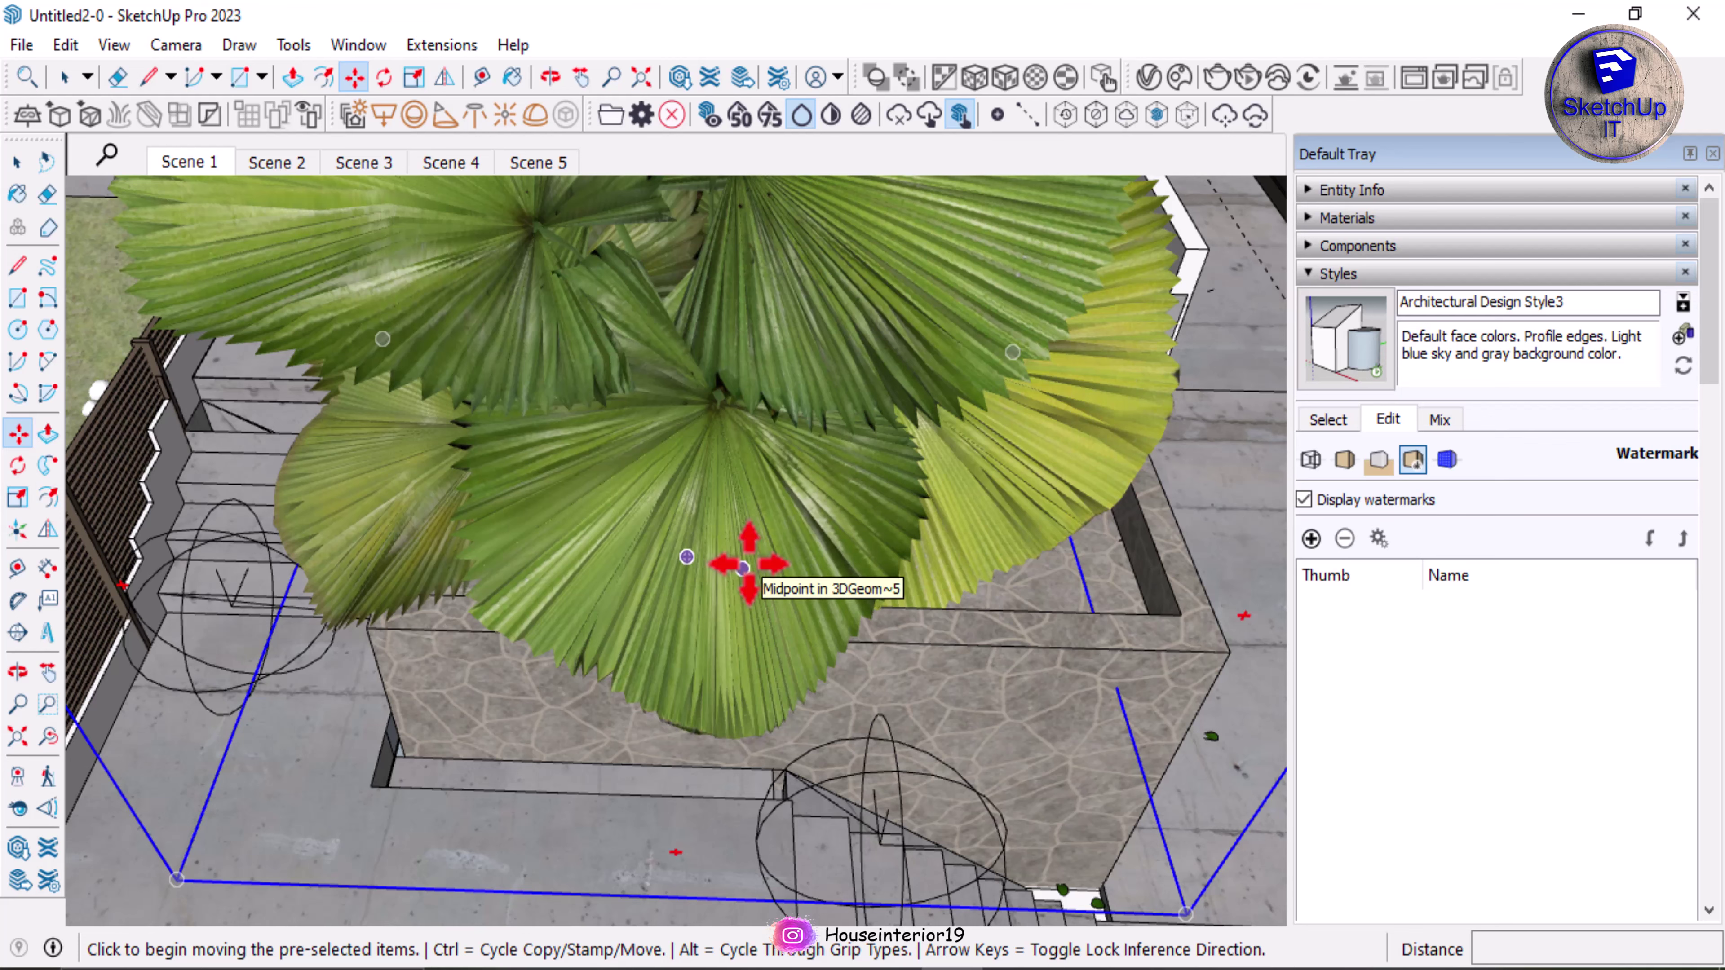
Step: Check the placed palm's size against the planter and the house front in Scene 1
key(space)
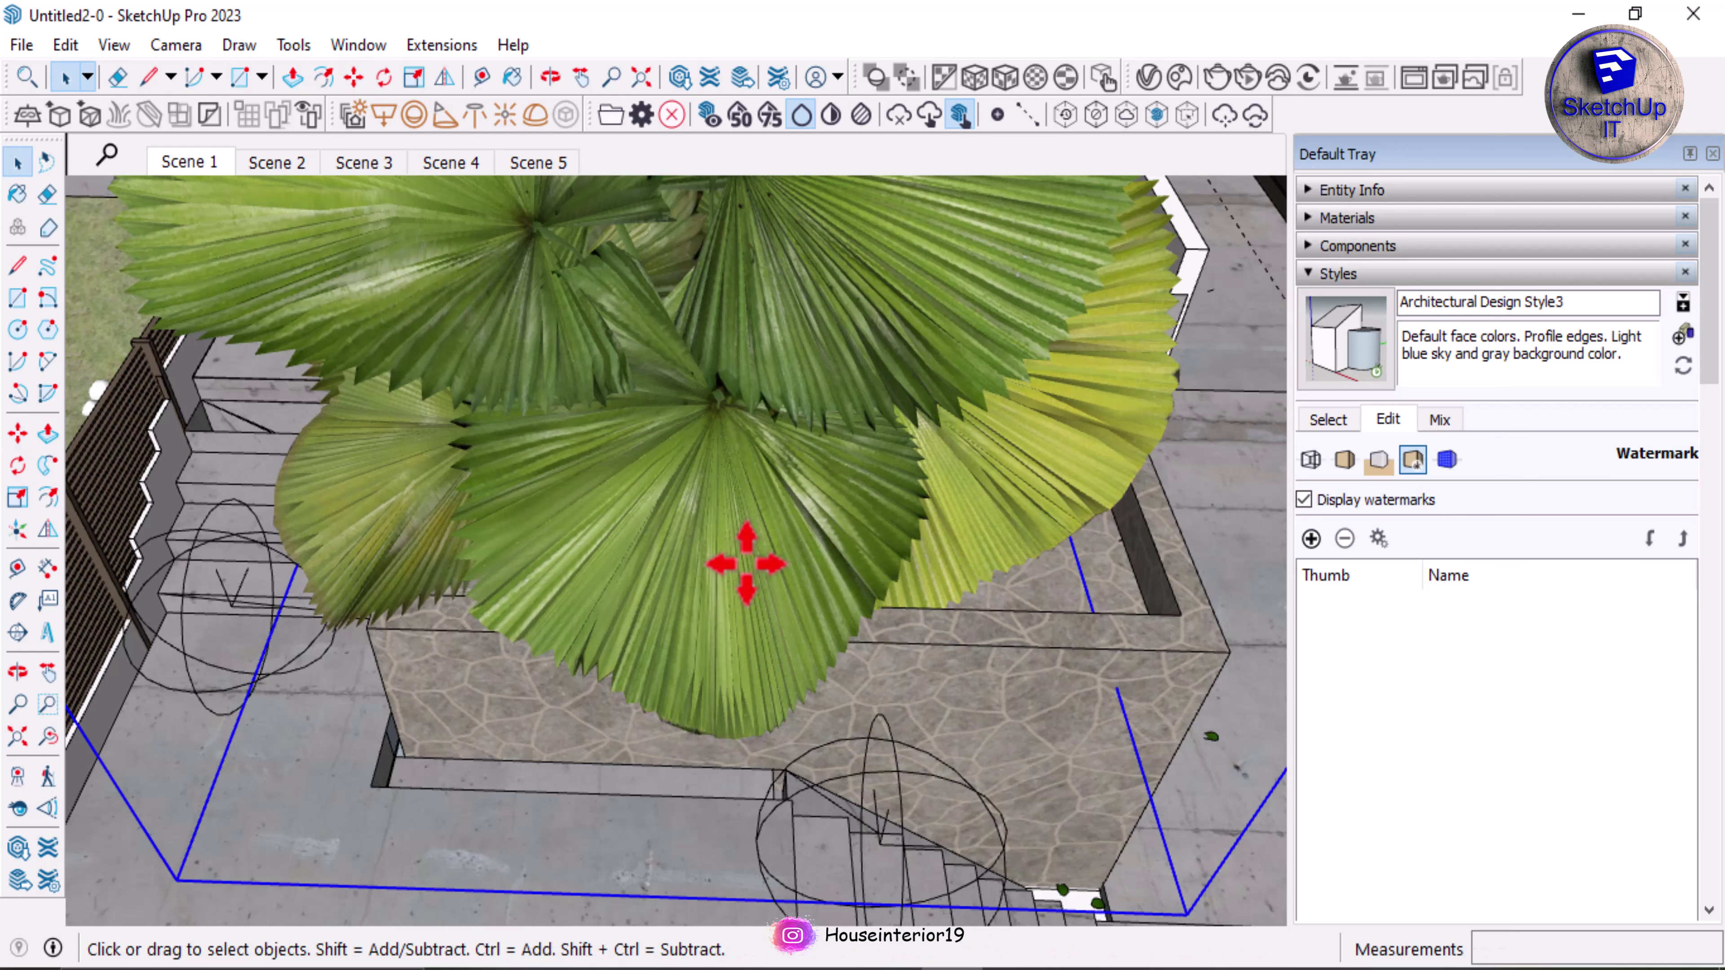
scroll(727, 586, down, 5)
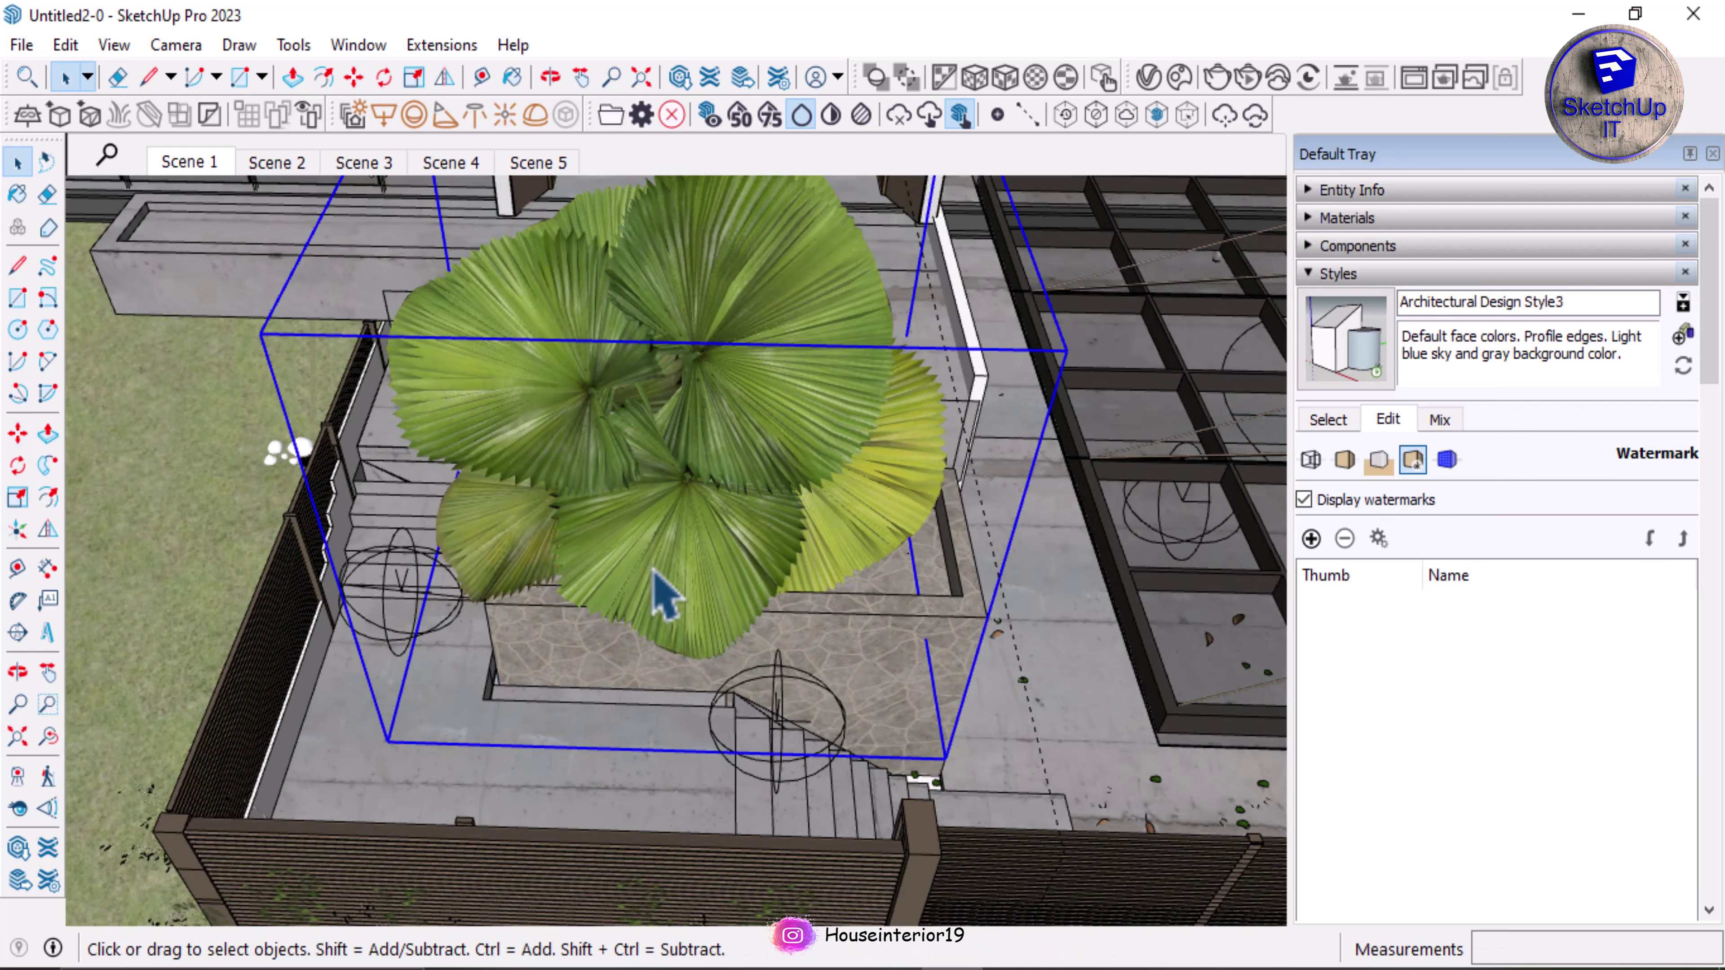
middle_drag(656, 579, 962, 366)
scroll(855, 324, up, 6)
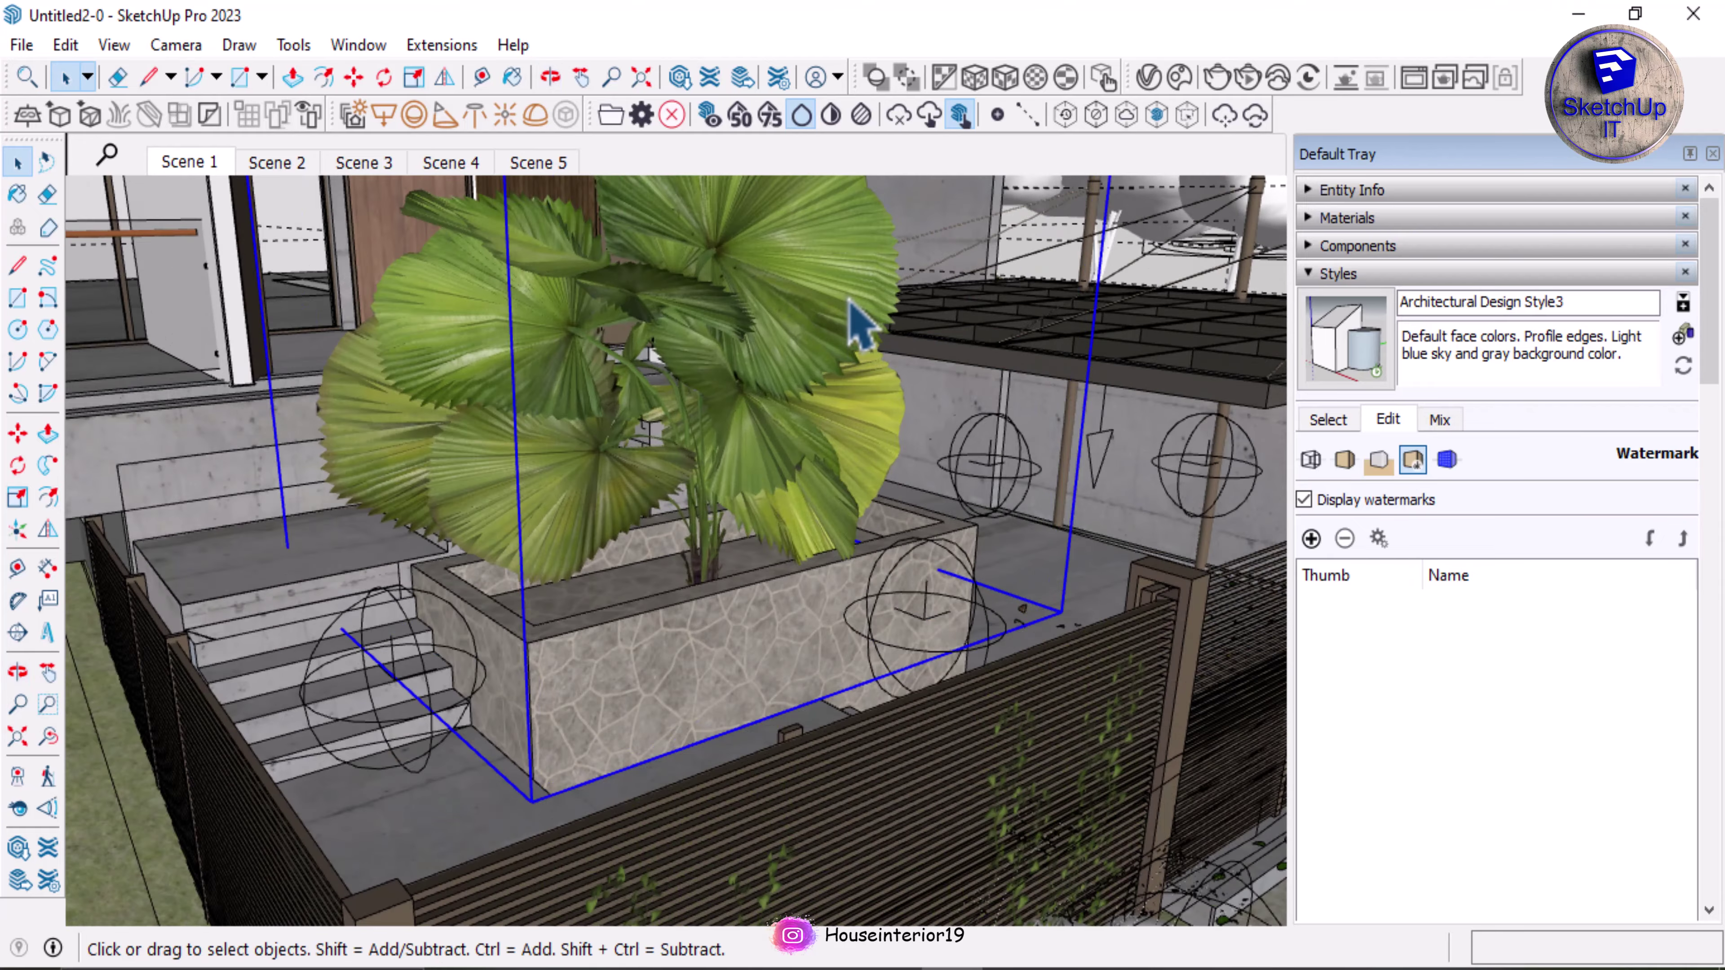
scroll(840, 528, down, 5)
scroll(840, 523, up, 8)
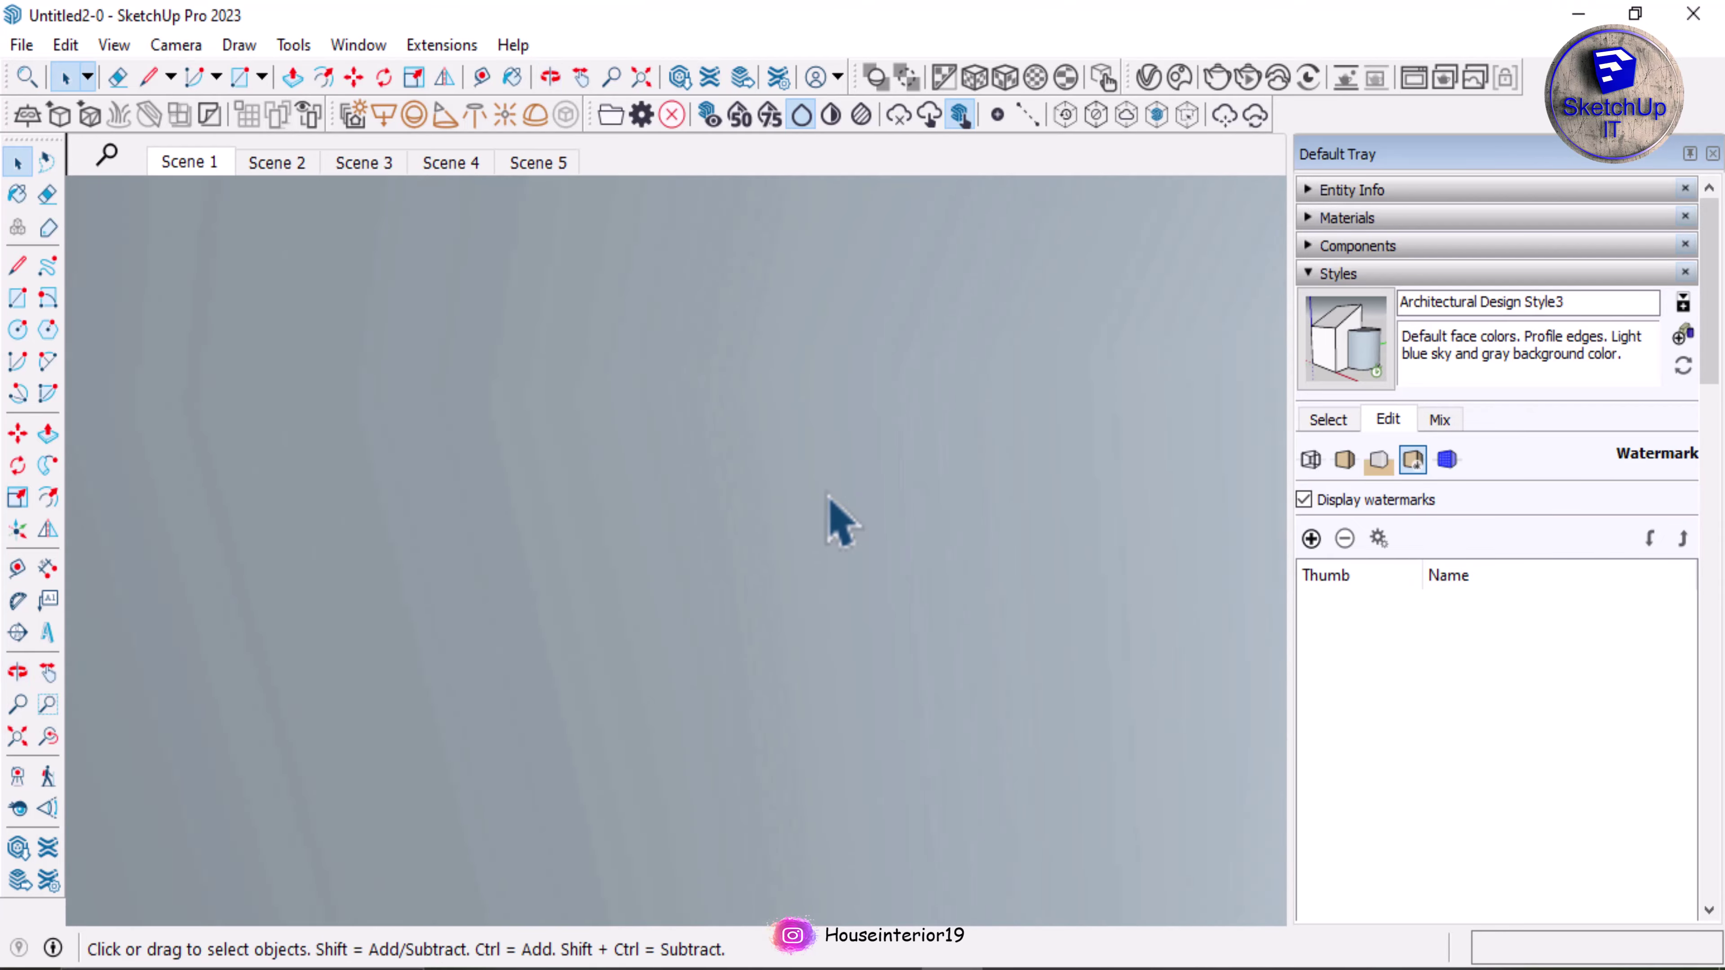
click(178, 165)
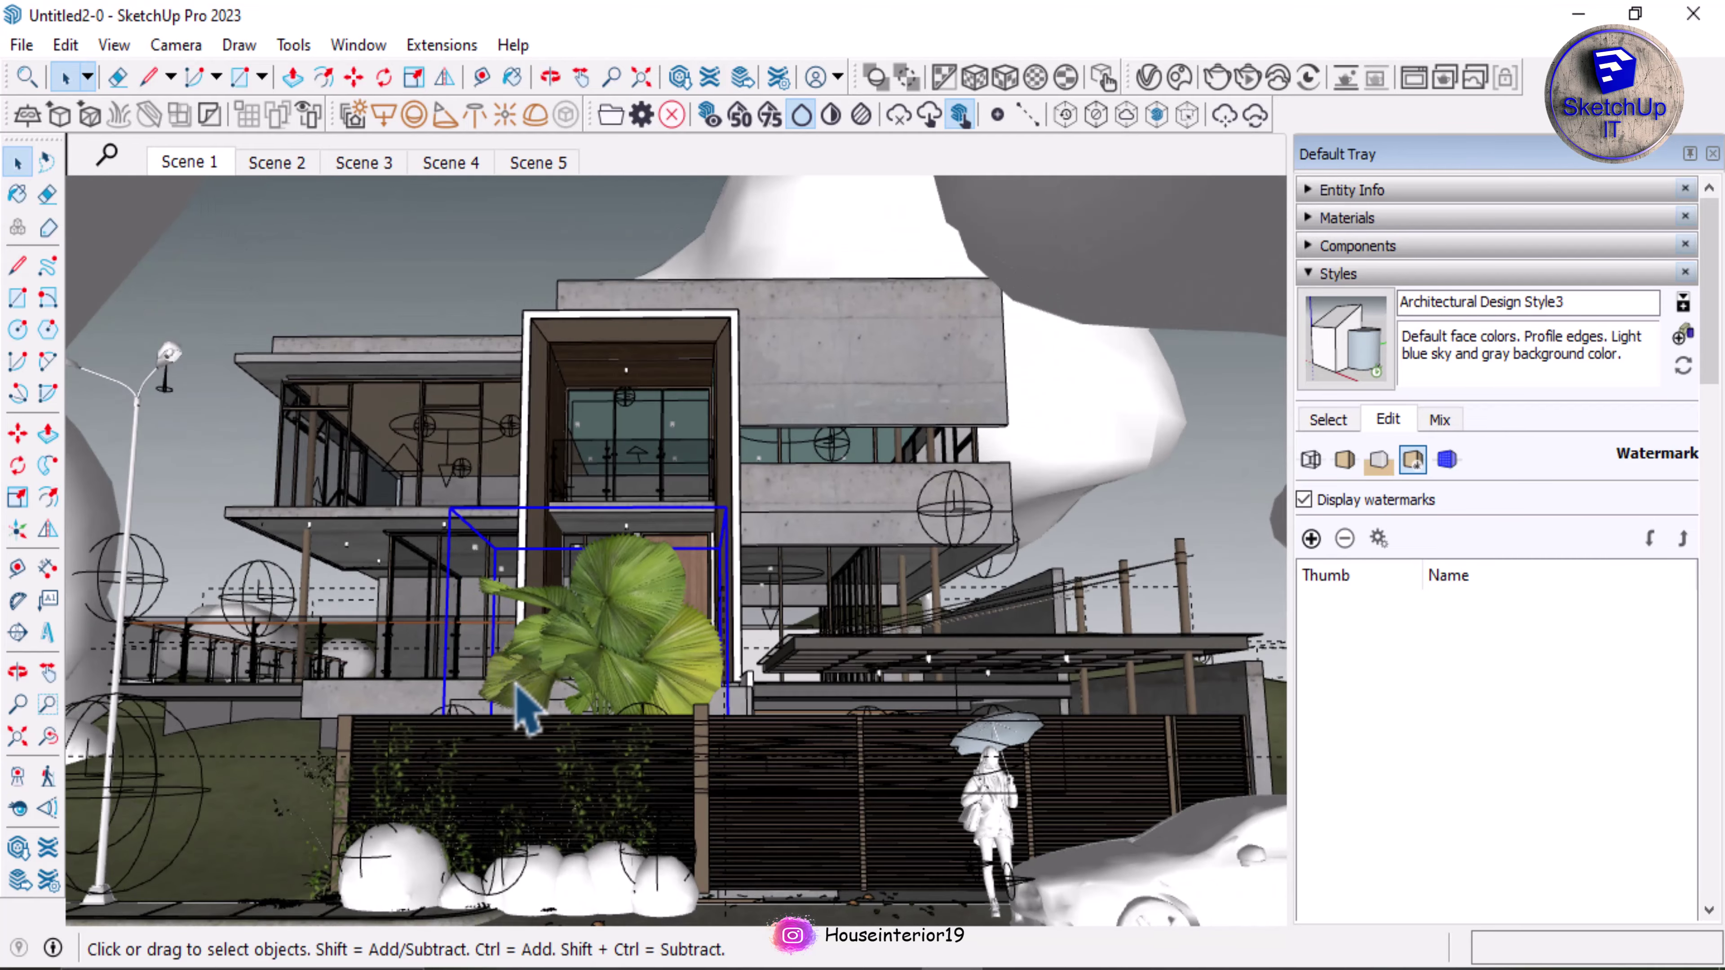
scroll(543, 693, up, 10)
middle_drag(577, 682, 631, 670)
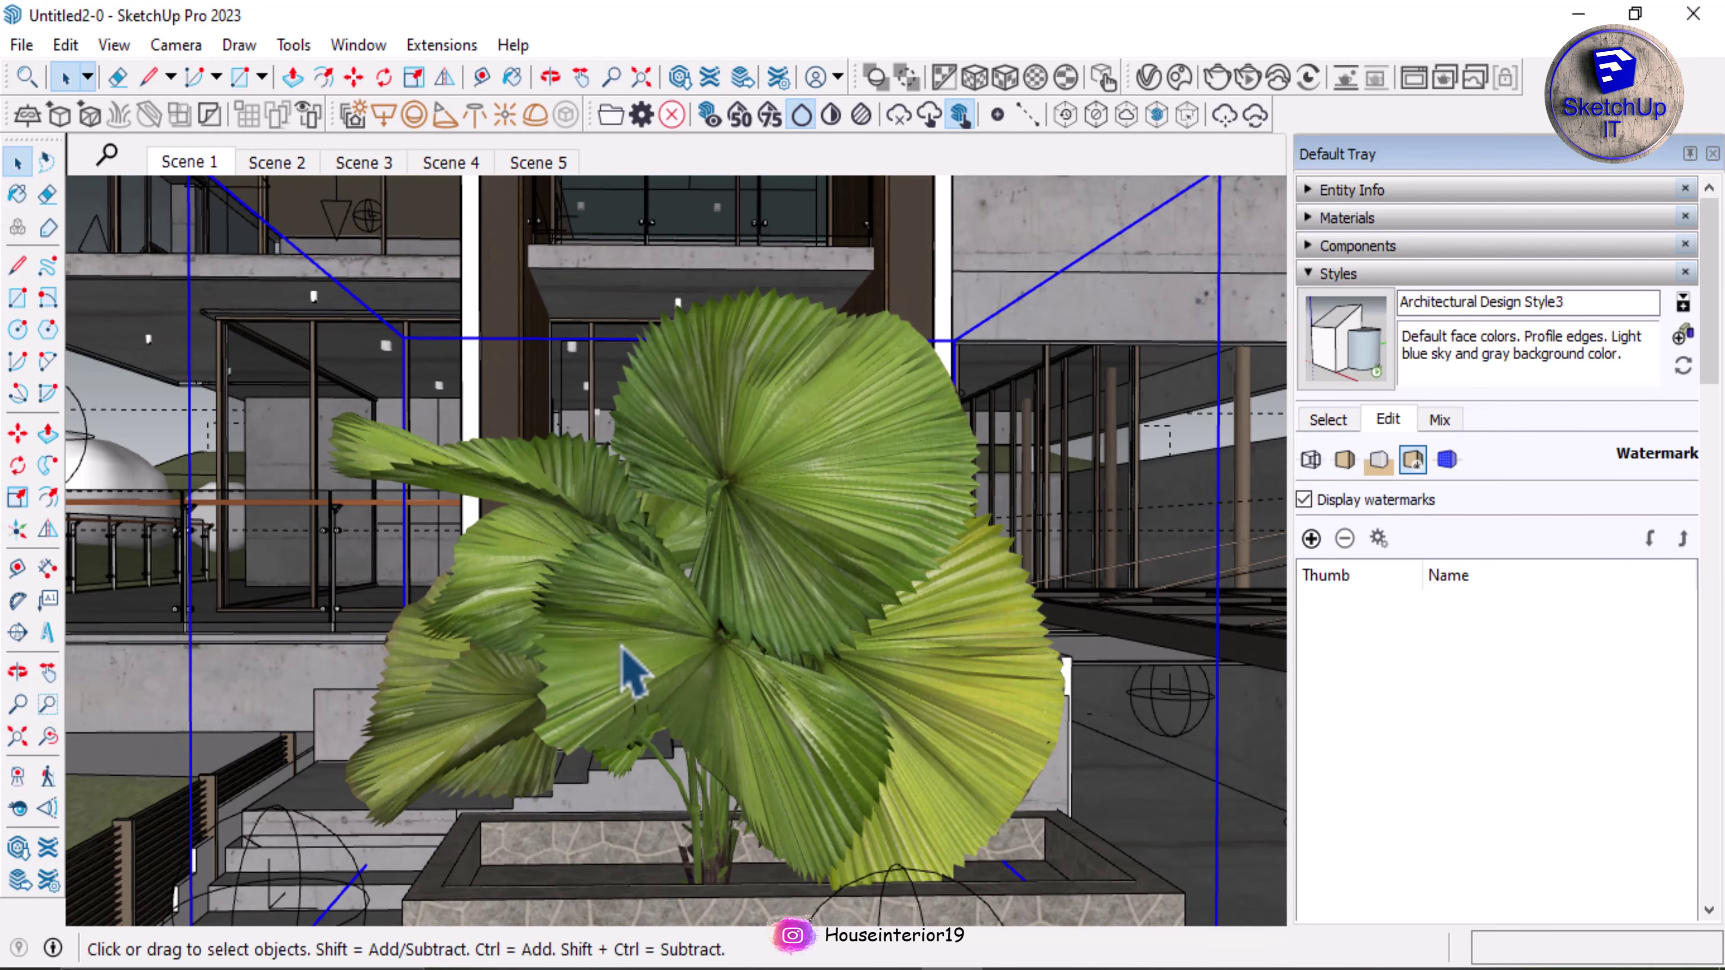
Step: Scale the palm down uniformly from a corner of its bounding box to suit the planter
key(s)
scroll(627, 609, down, 3)
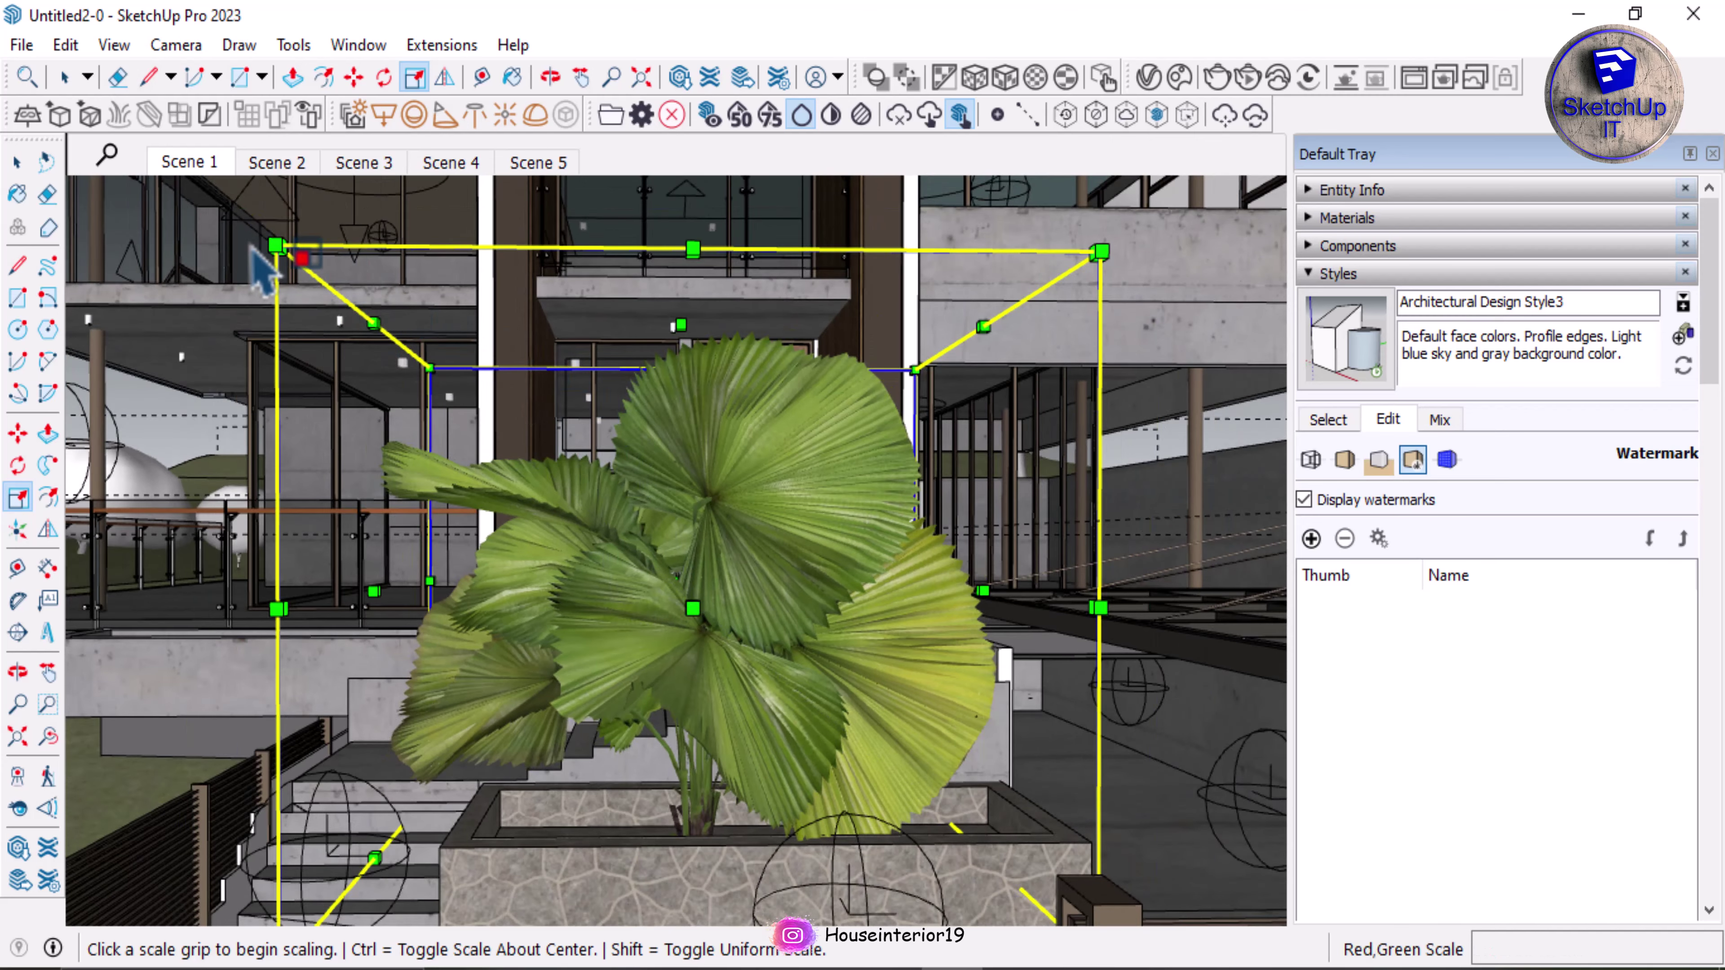
click(276, 246)
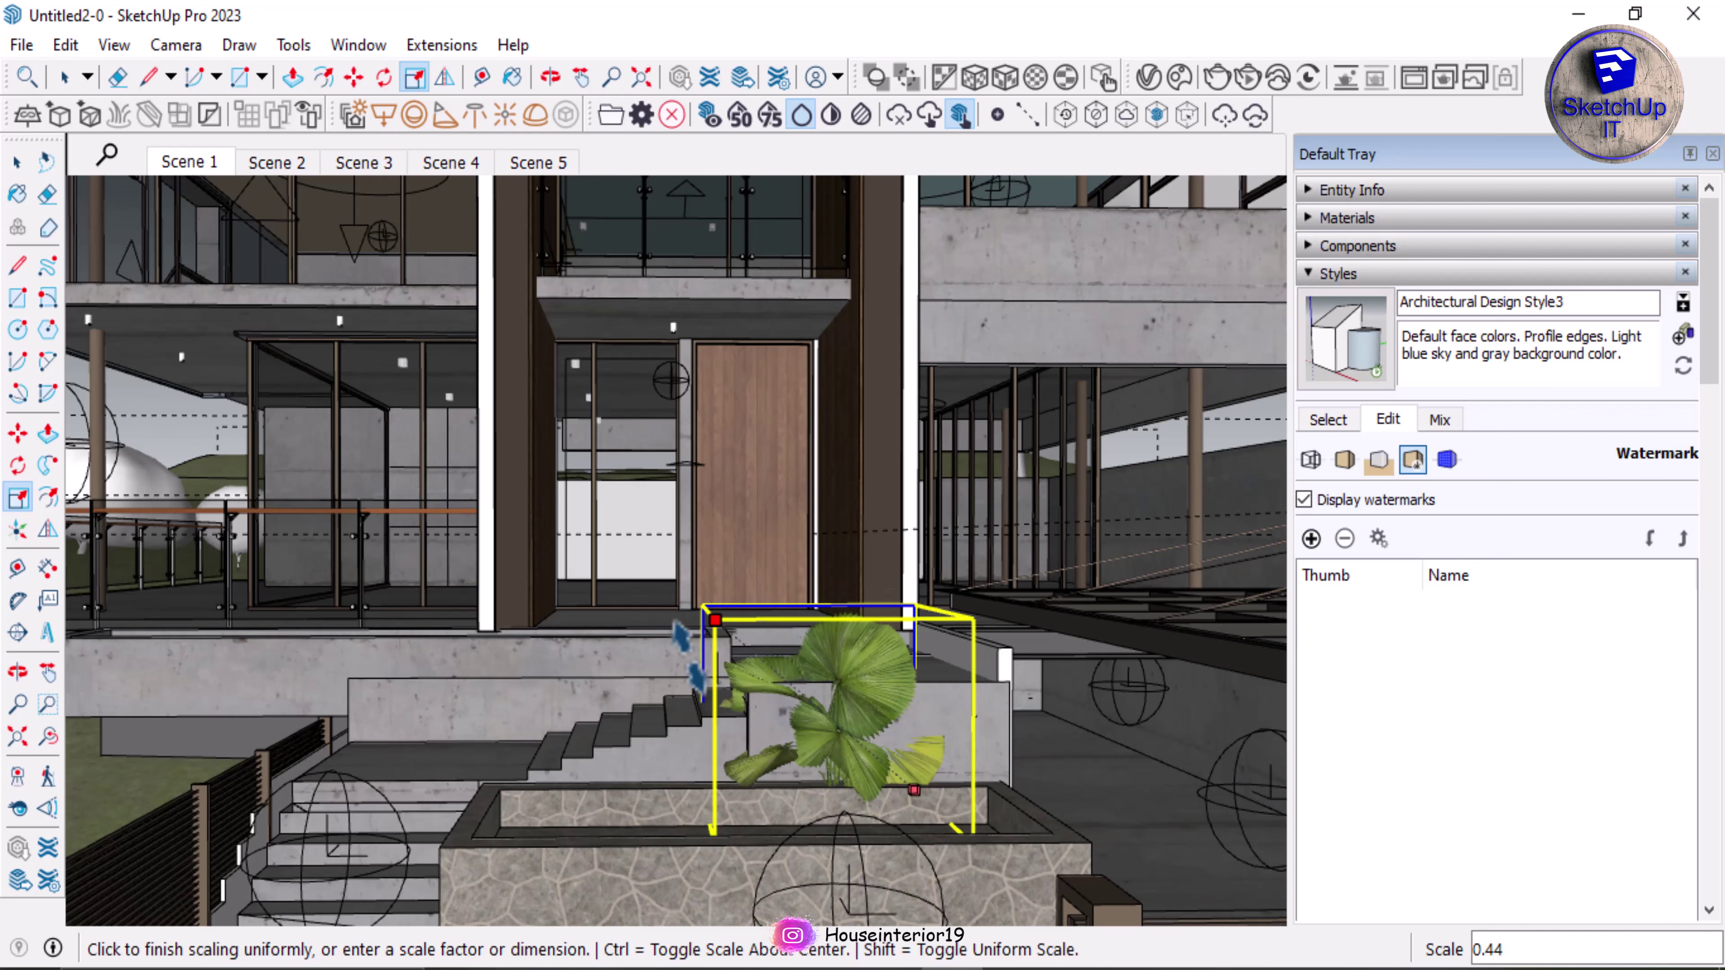
click(588, 479)
Step: Move the scaled palm about 94.4 cm away from the stairs so it stands inside the planter
middle_drag(597, 489, 1044, 731)
scroll(1073, 715, up, 6)
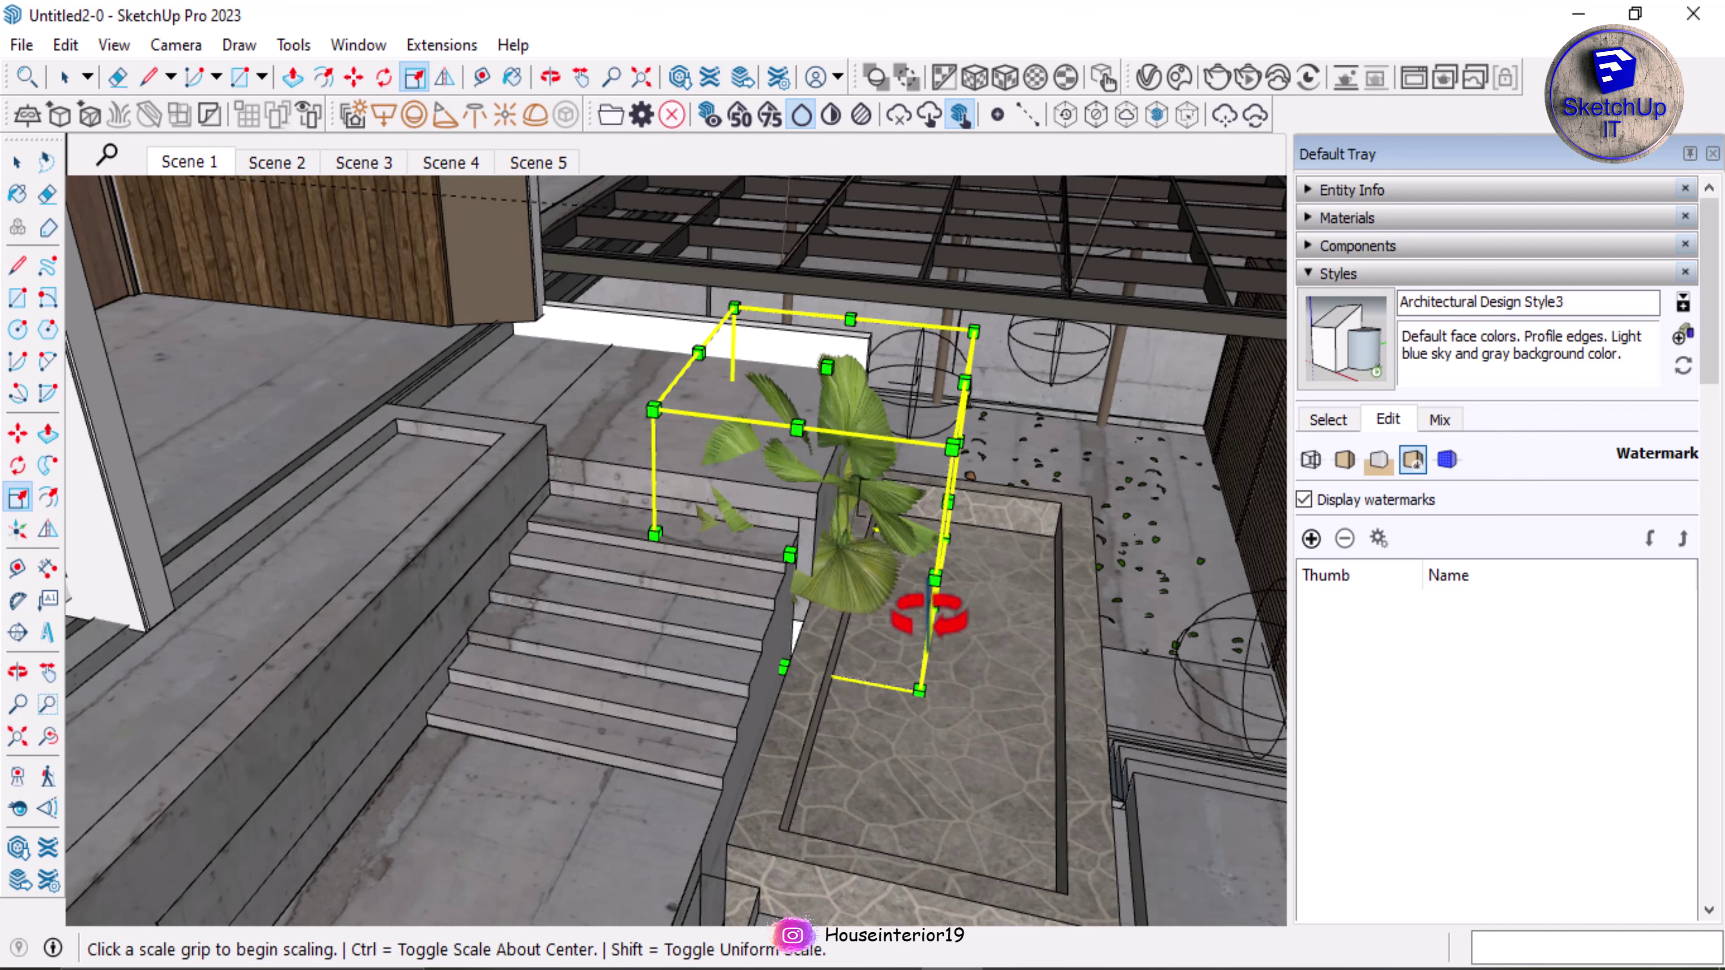
middle_drag(886, 520, 917, 611)
key(m)
scroll(686, 469, down, 2)
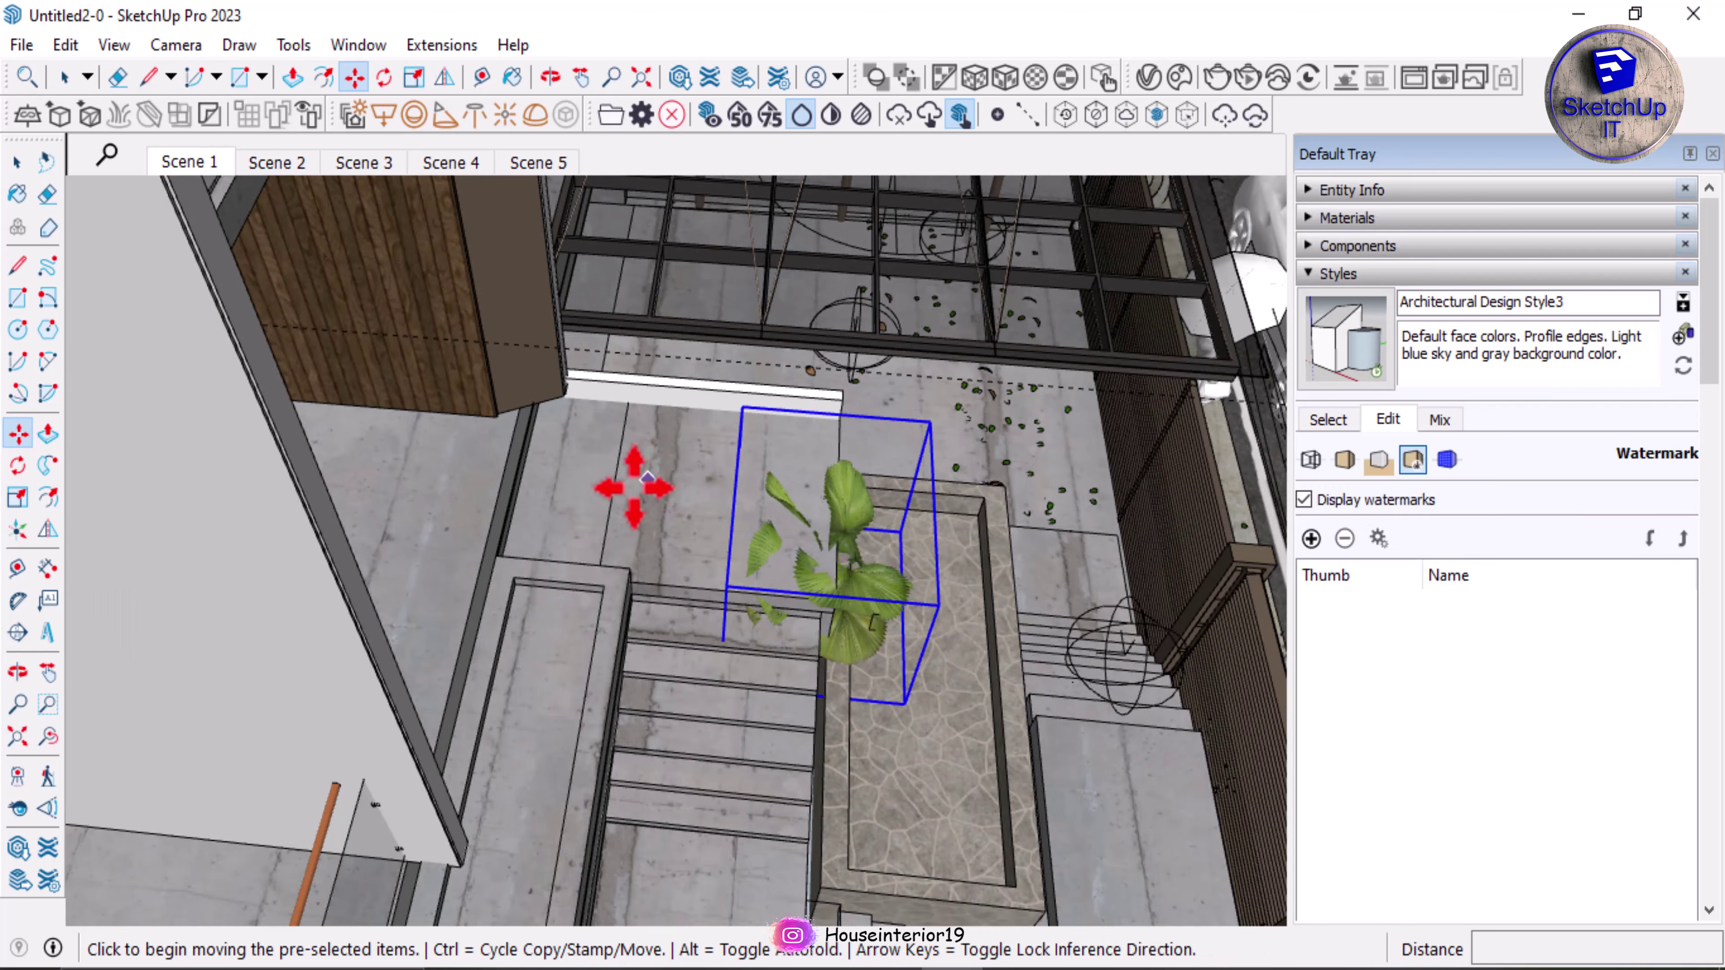
scroll(627, 486, up, 3)
click(583, 487)
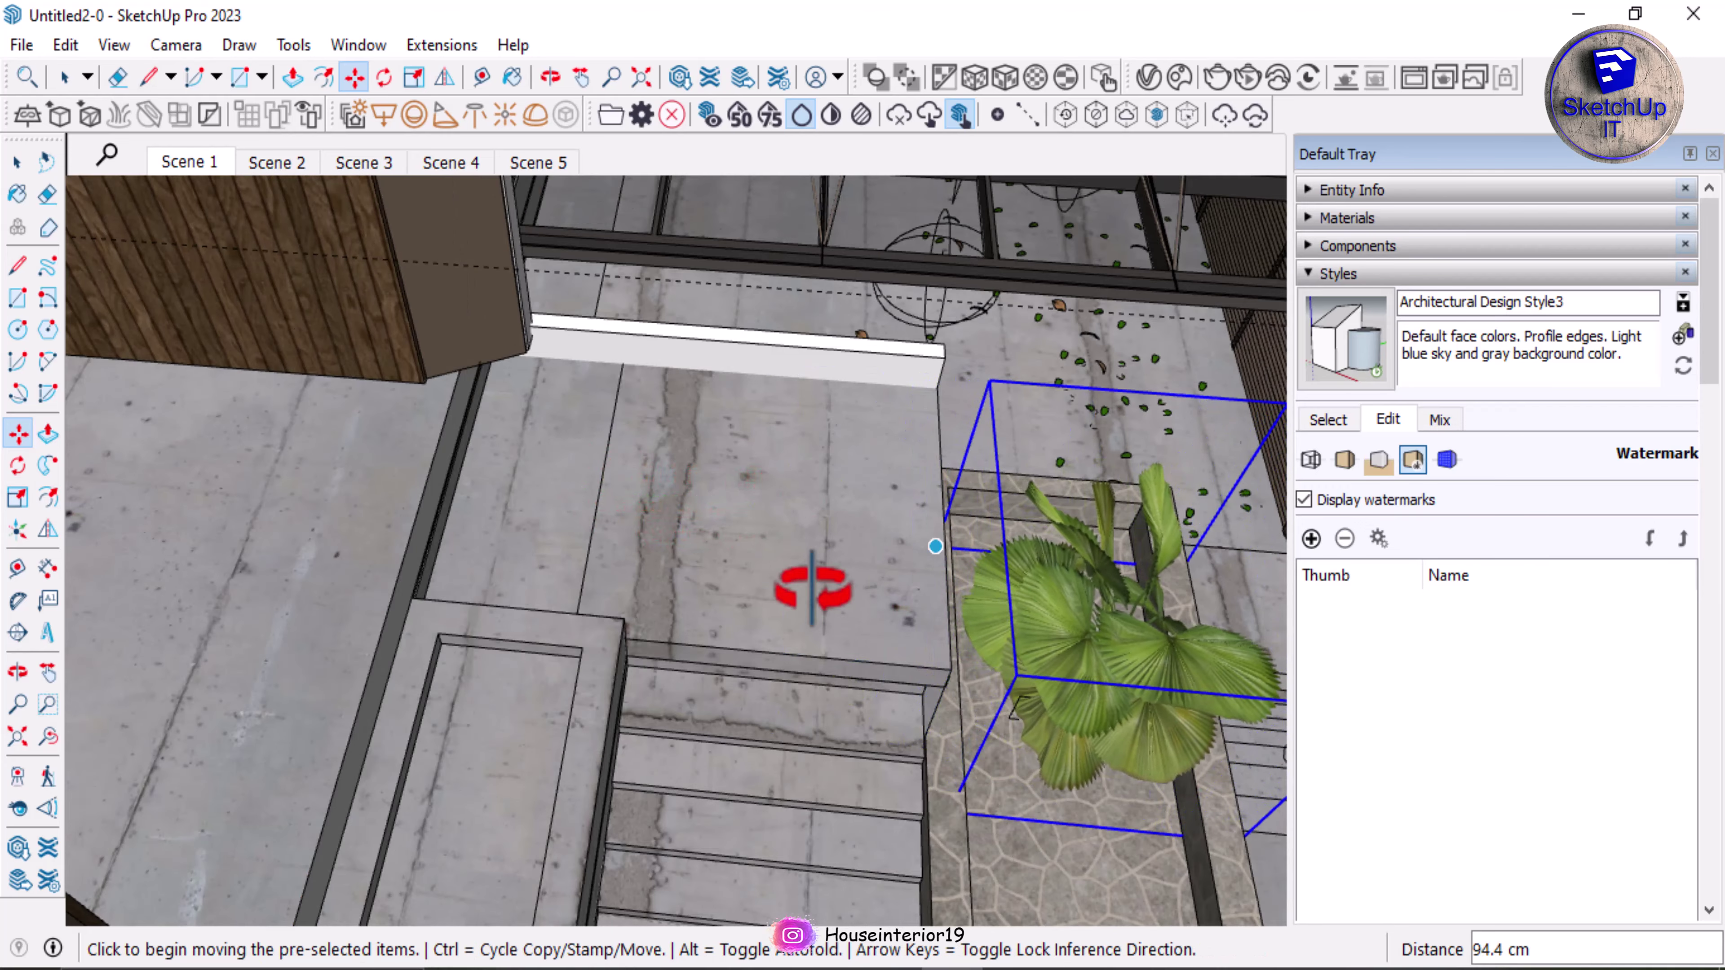
middle_drag(812, 589, 510, 622)
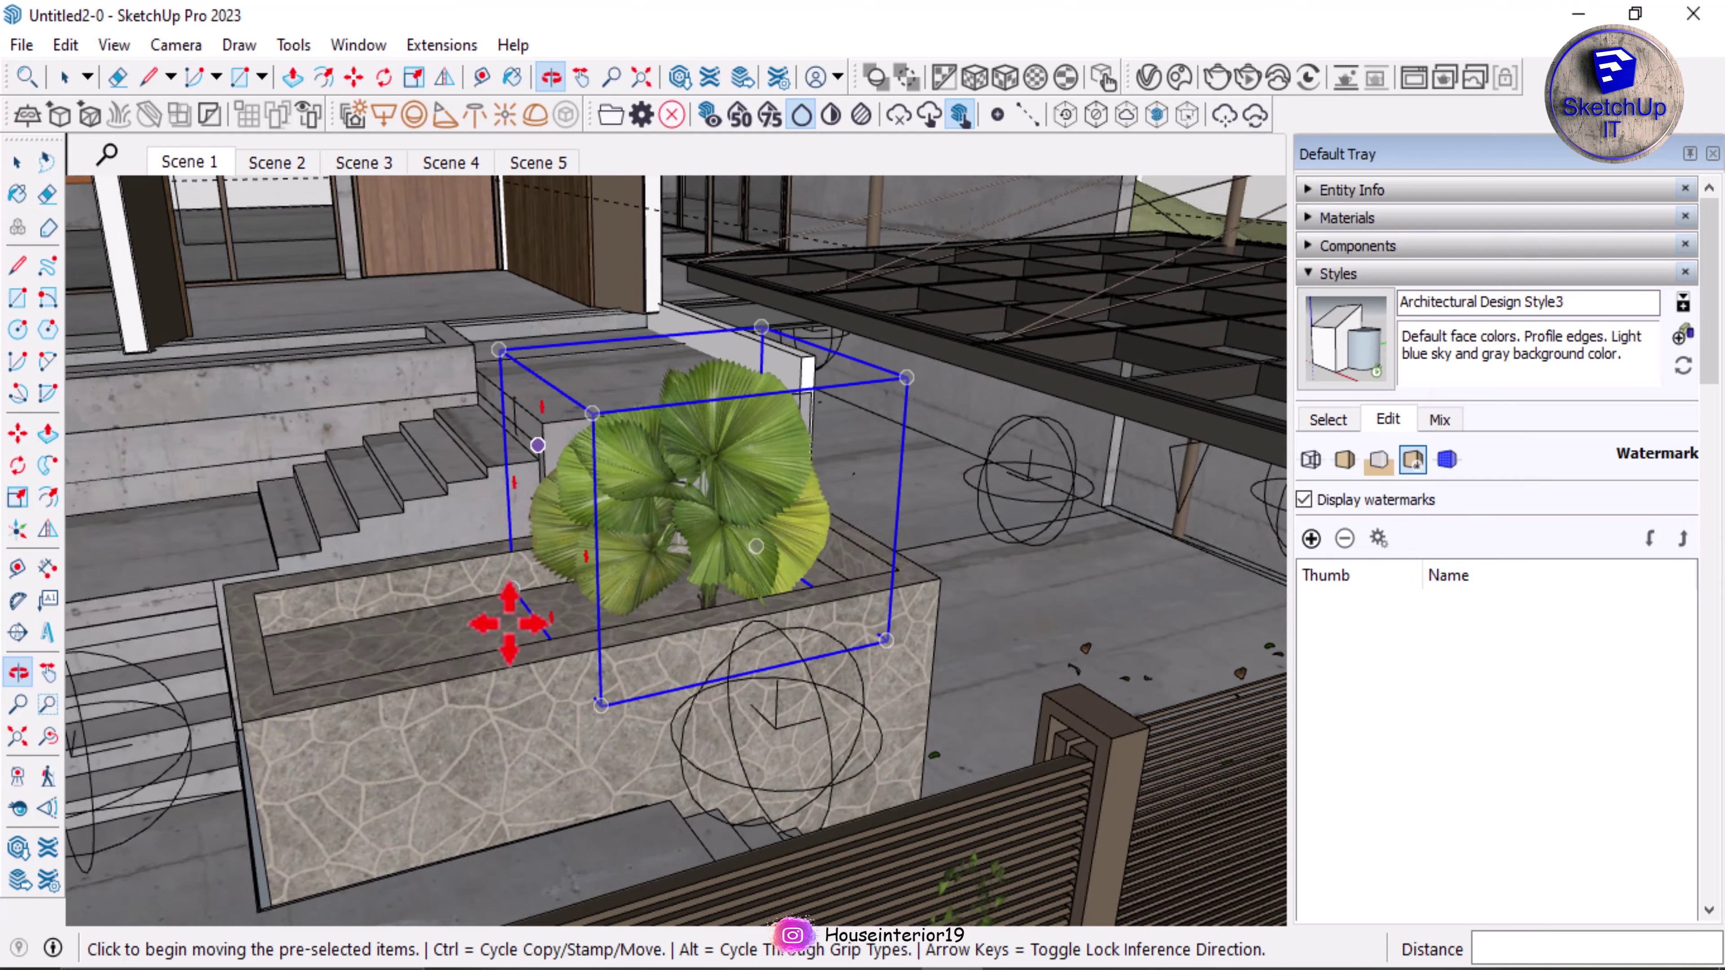
Step: Shift the palm slightly inside the planter by about 9.3 cm, judging its position from the planter's short end and long side
scroll(509, 621, up, 5)
middle_drag(558, 685, 412, 632)
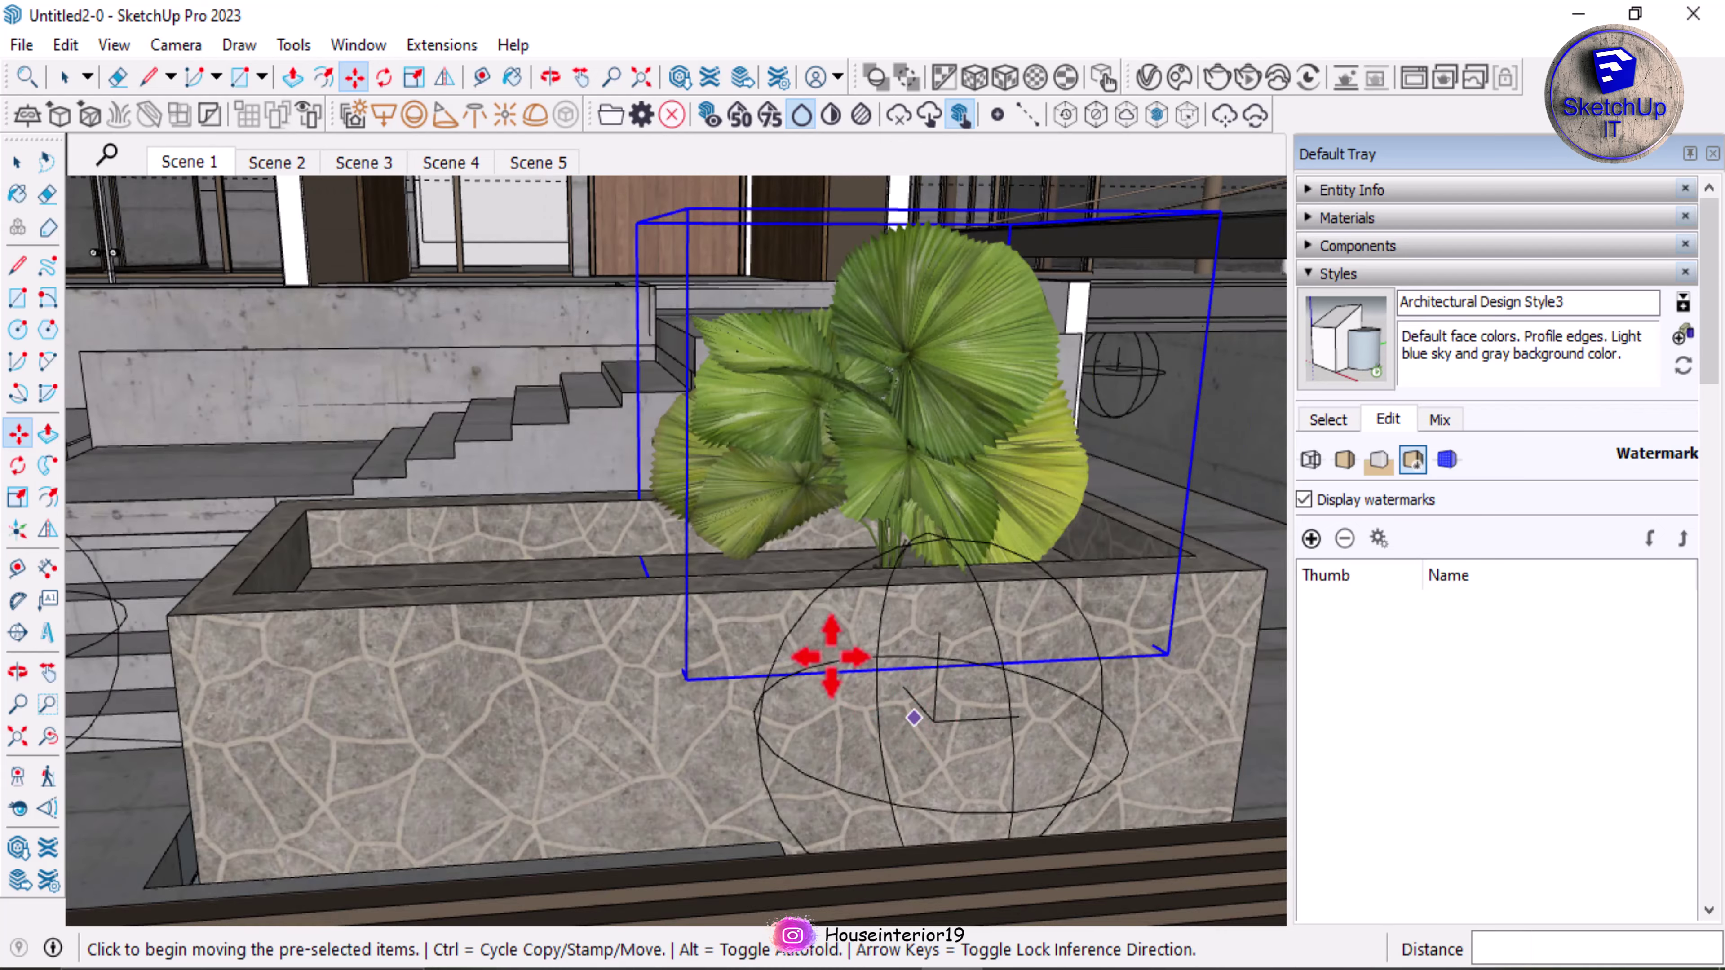
middle_drag(831, 656, 1336, 820)
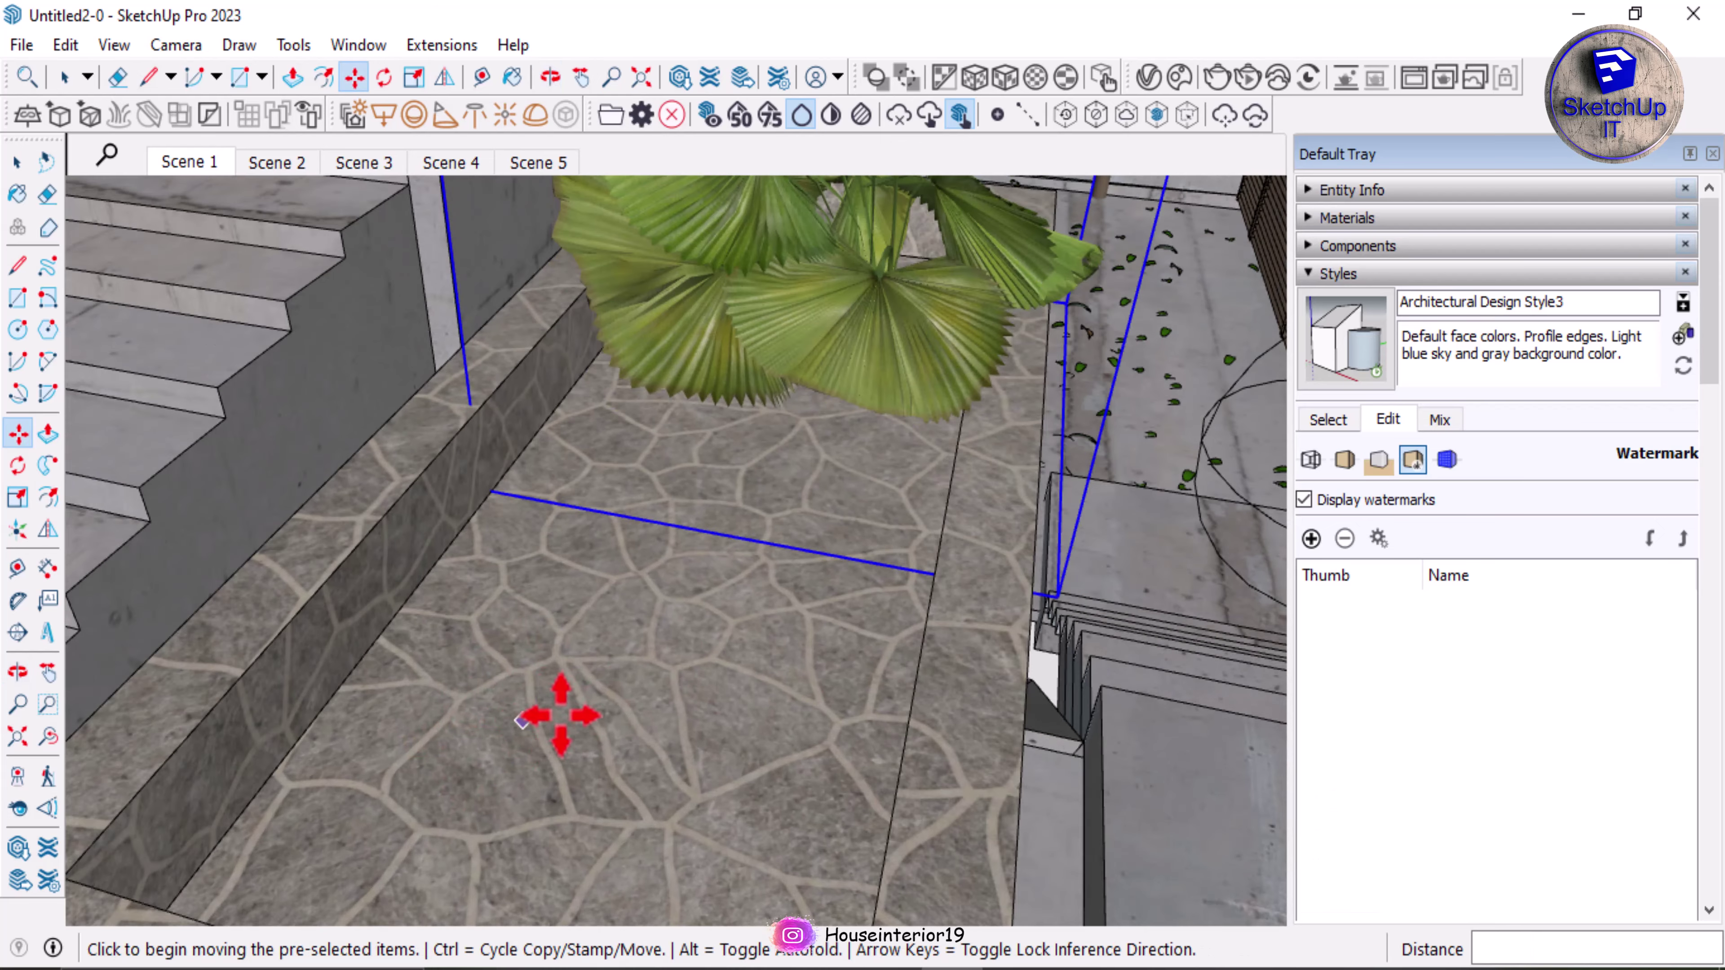
middle_drag(561, 715, 812, 604)
click(896, 599)
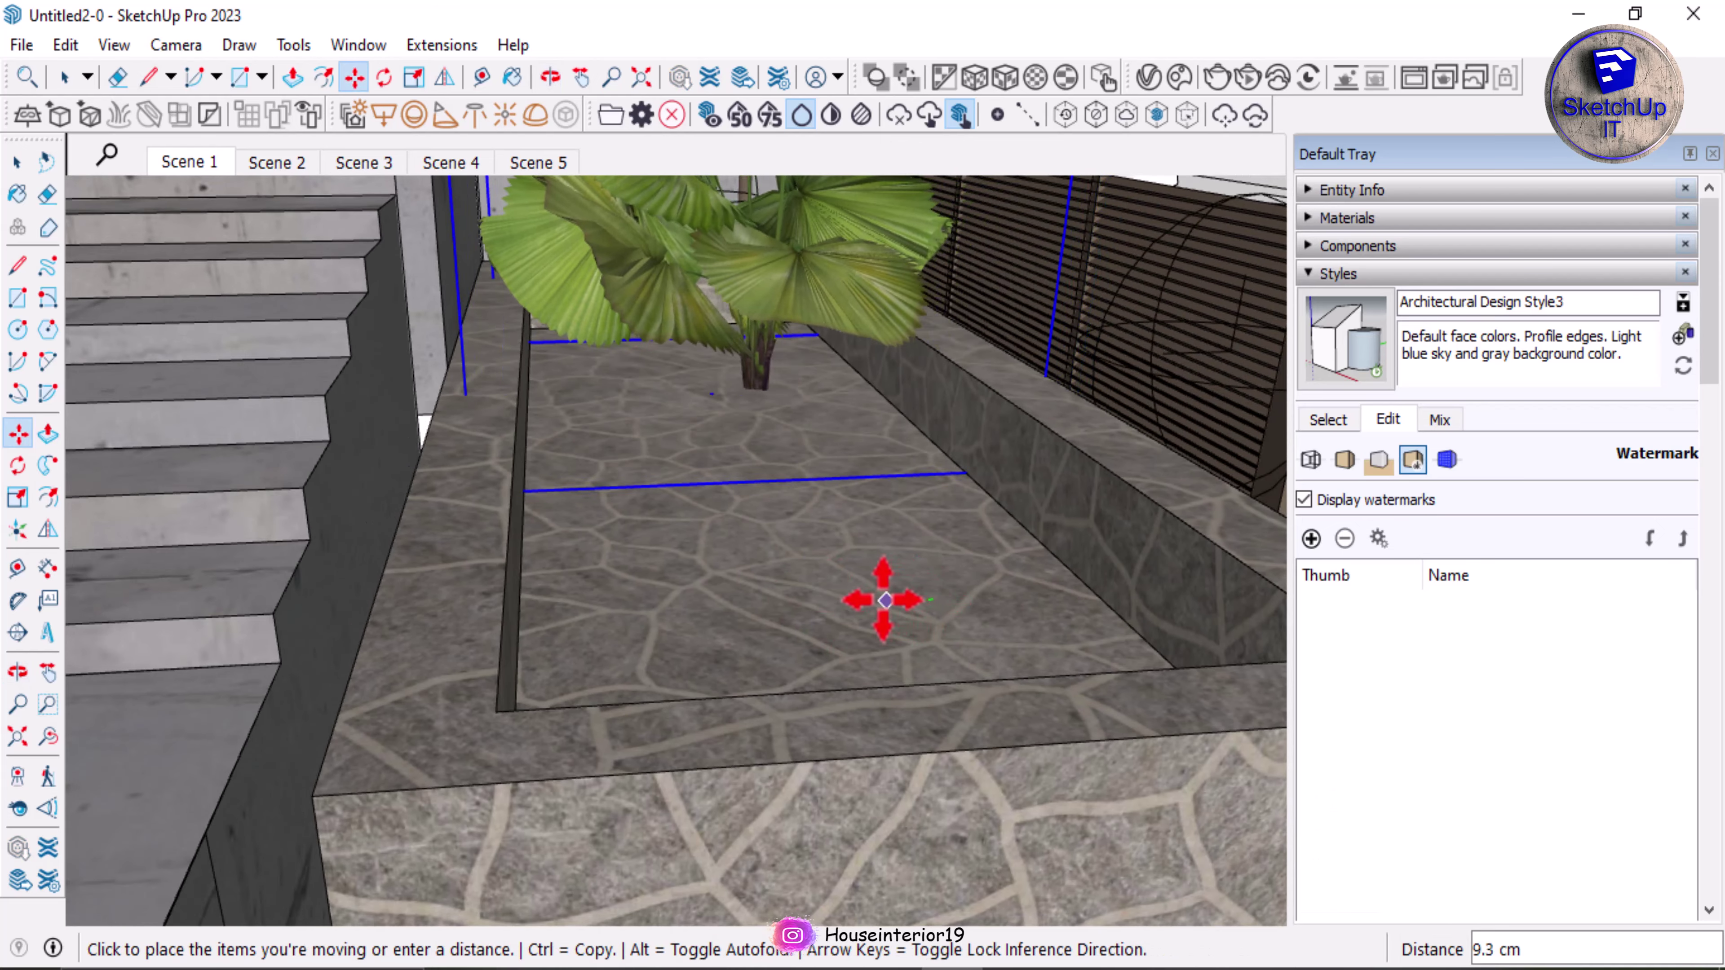
middle_drag(889, 511, 663, 677)
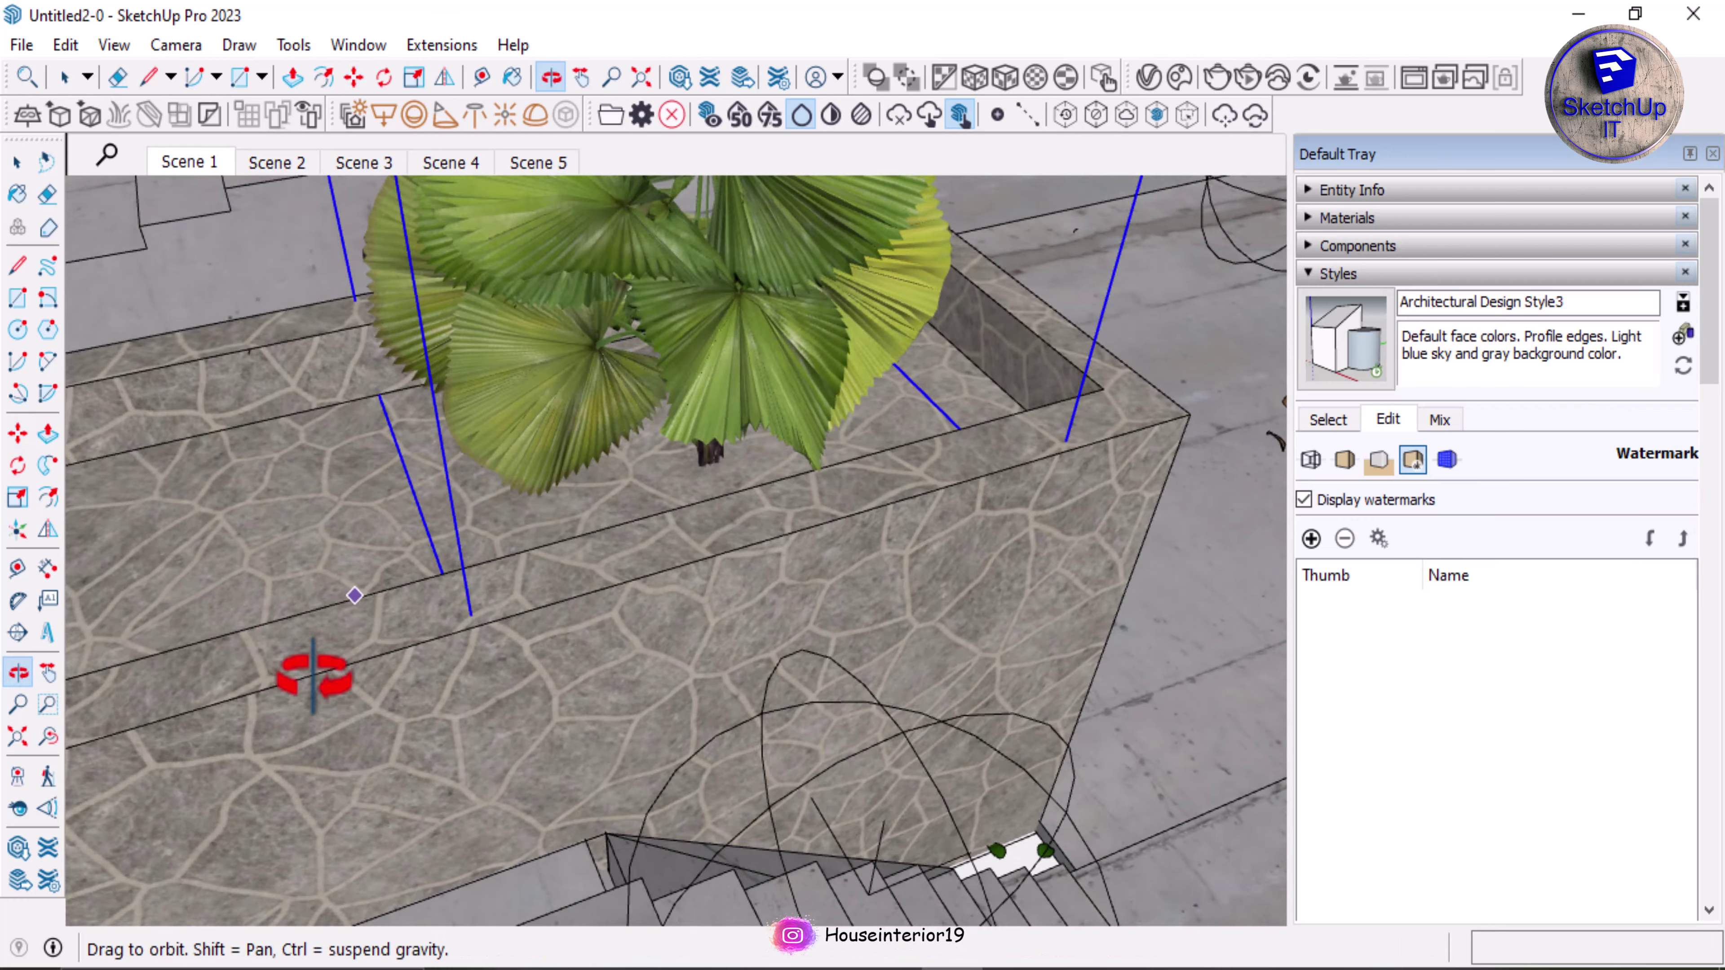
middle_drag(313, 676, 685, 588)
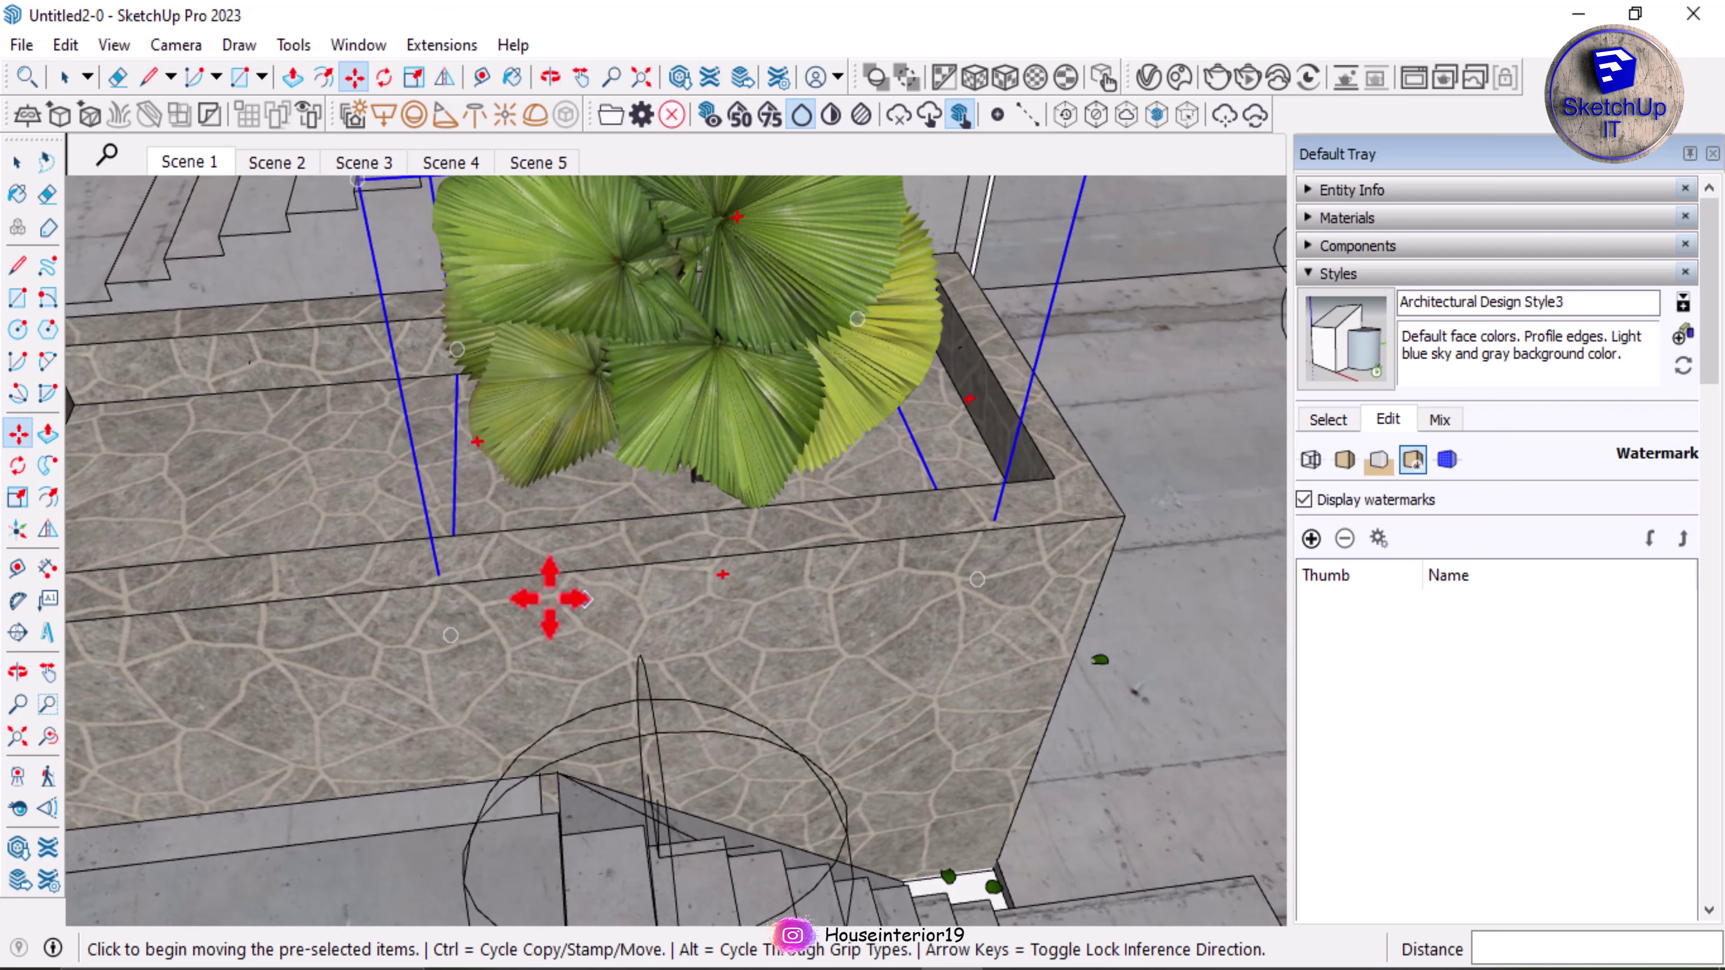
Step: Fine-tune the palm's position across the planter's width so its trunk stands within the stone walls
click(551, 598)
middle_drag(713, 578, 1005, 600)
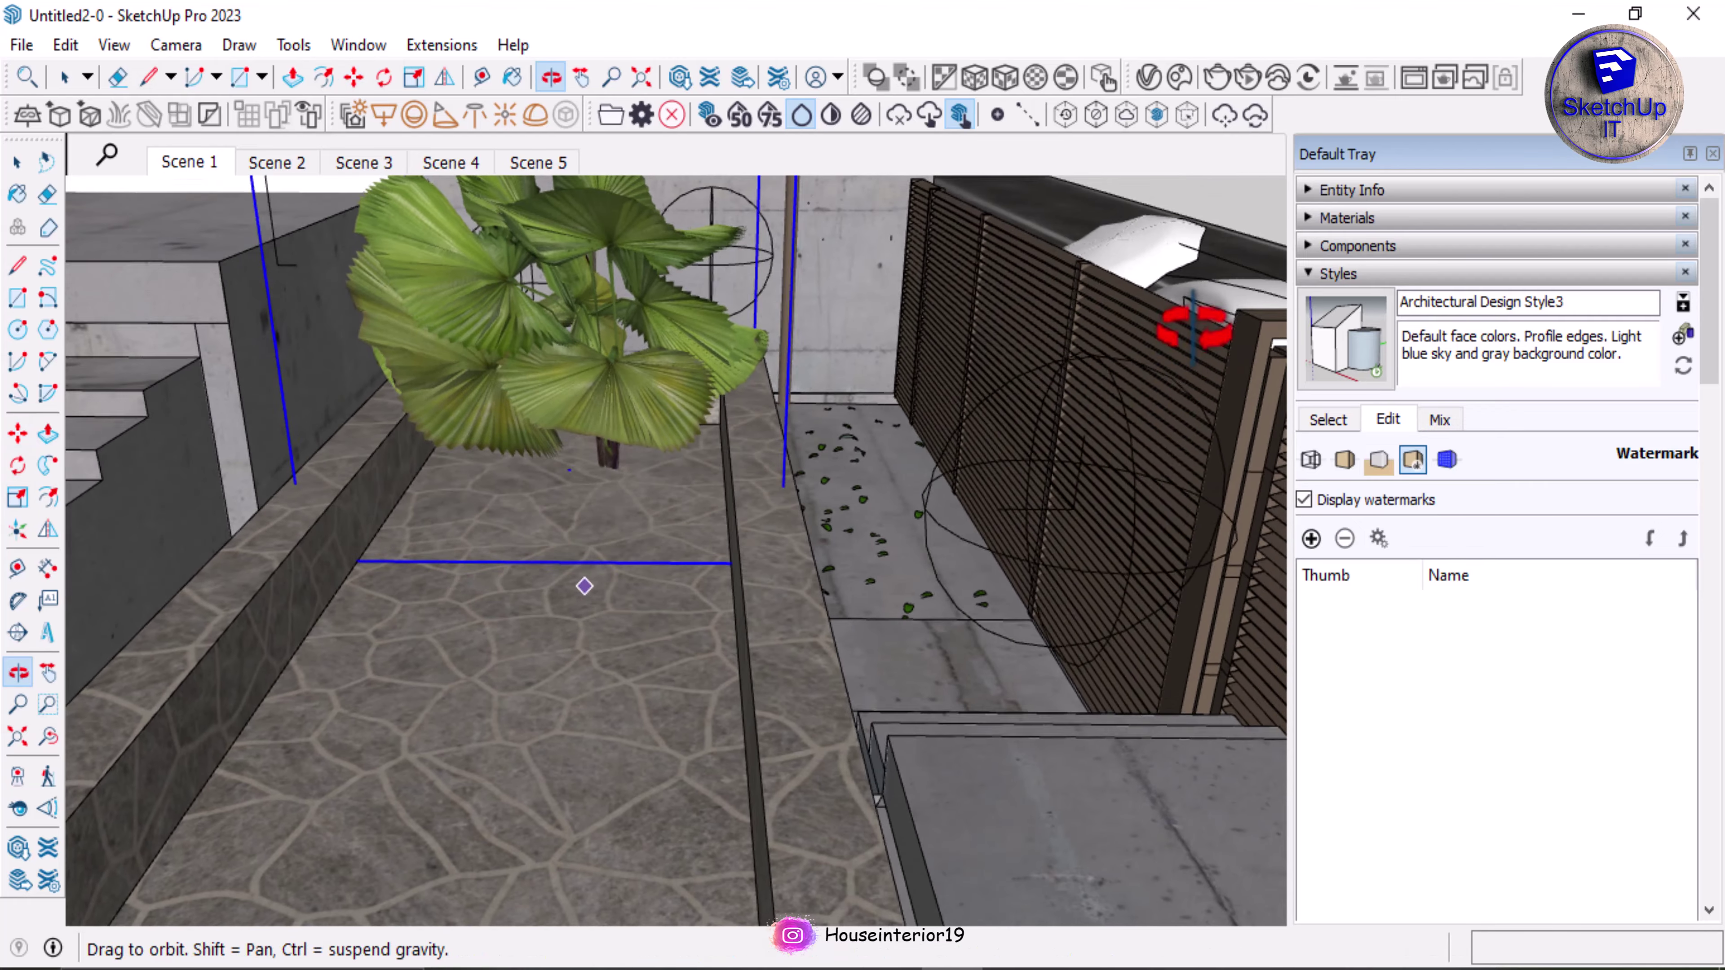
middle_drag(450, 563, 20, 733)
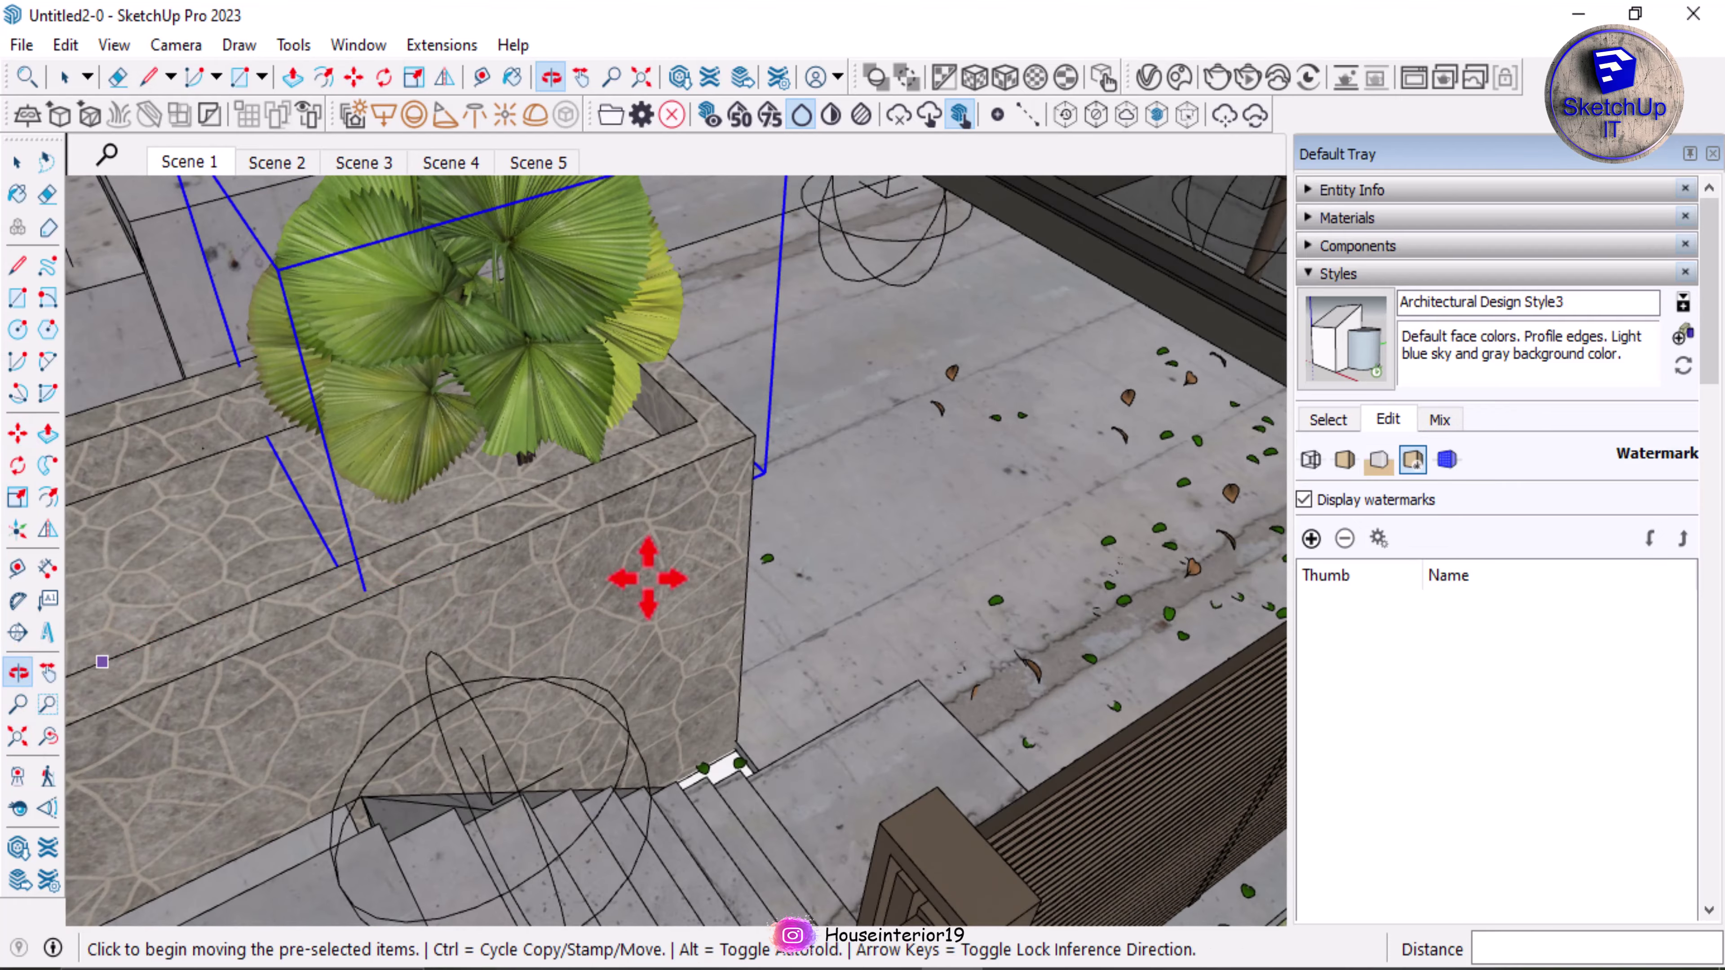
middle_drag(646, 578, 1251, 501)
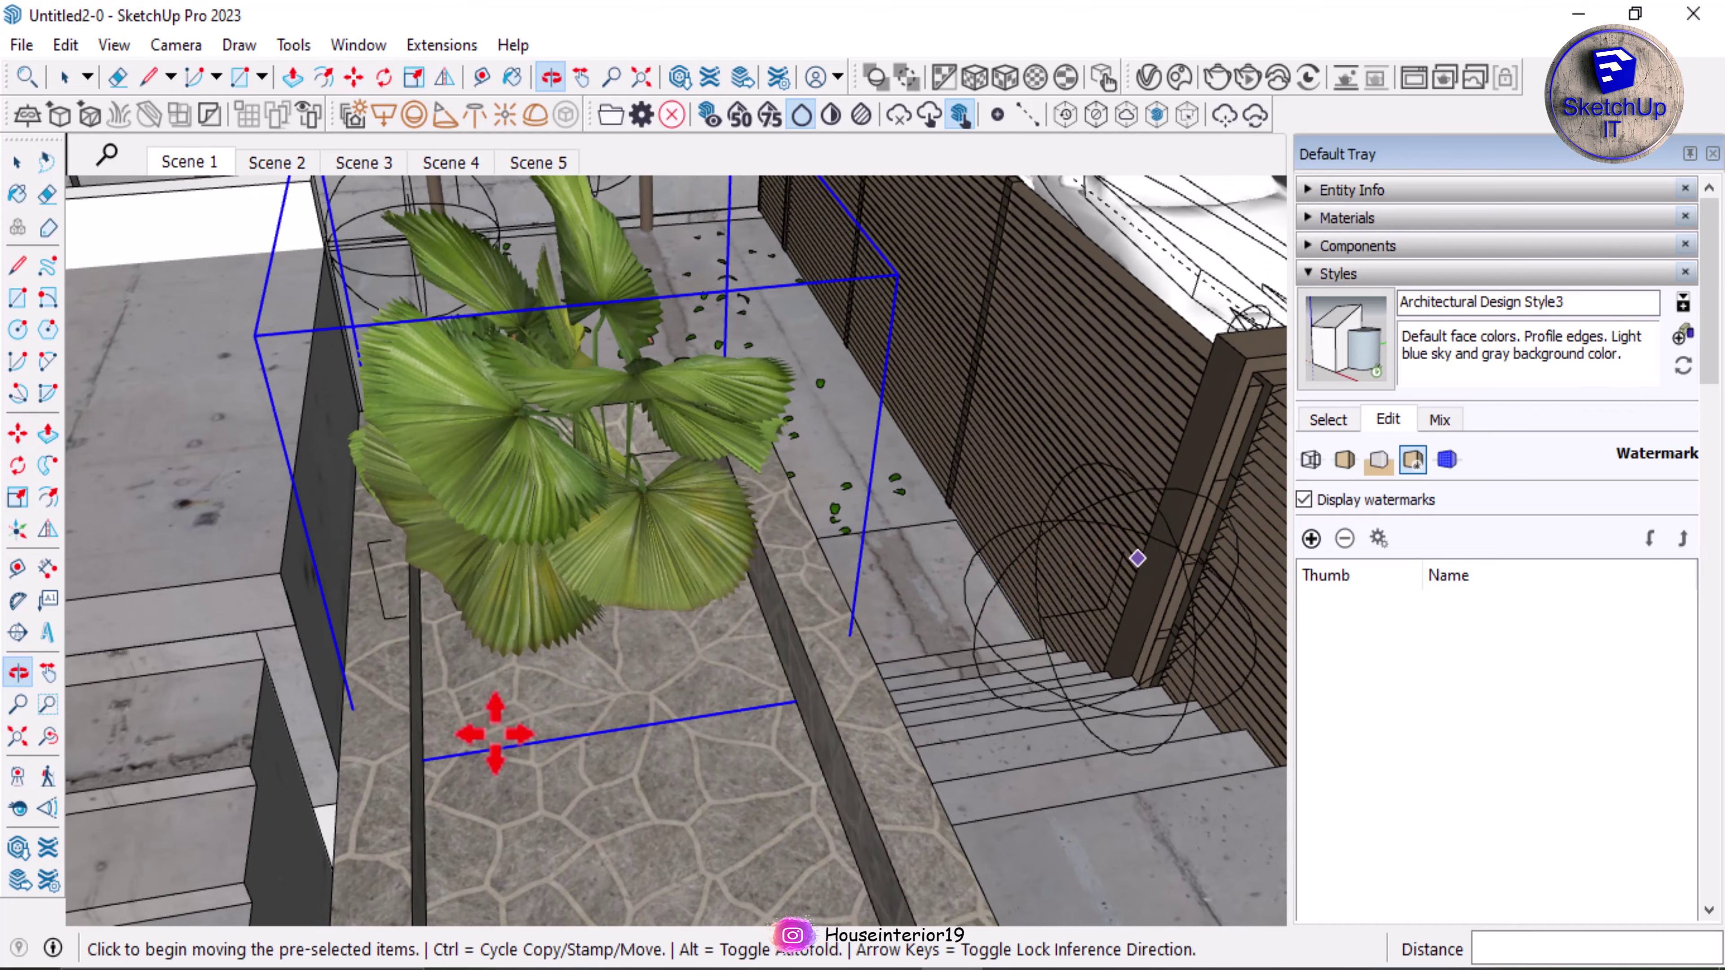
scroll(520, 788, up, 3)
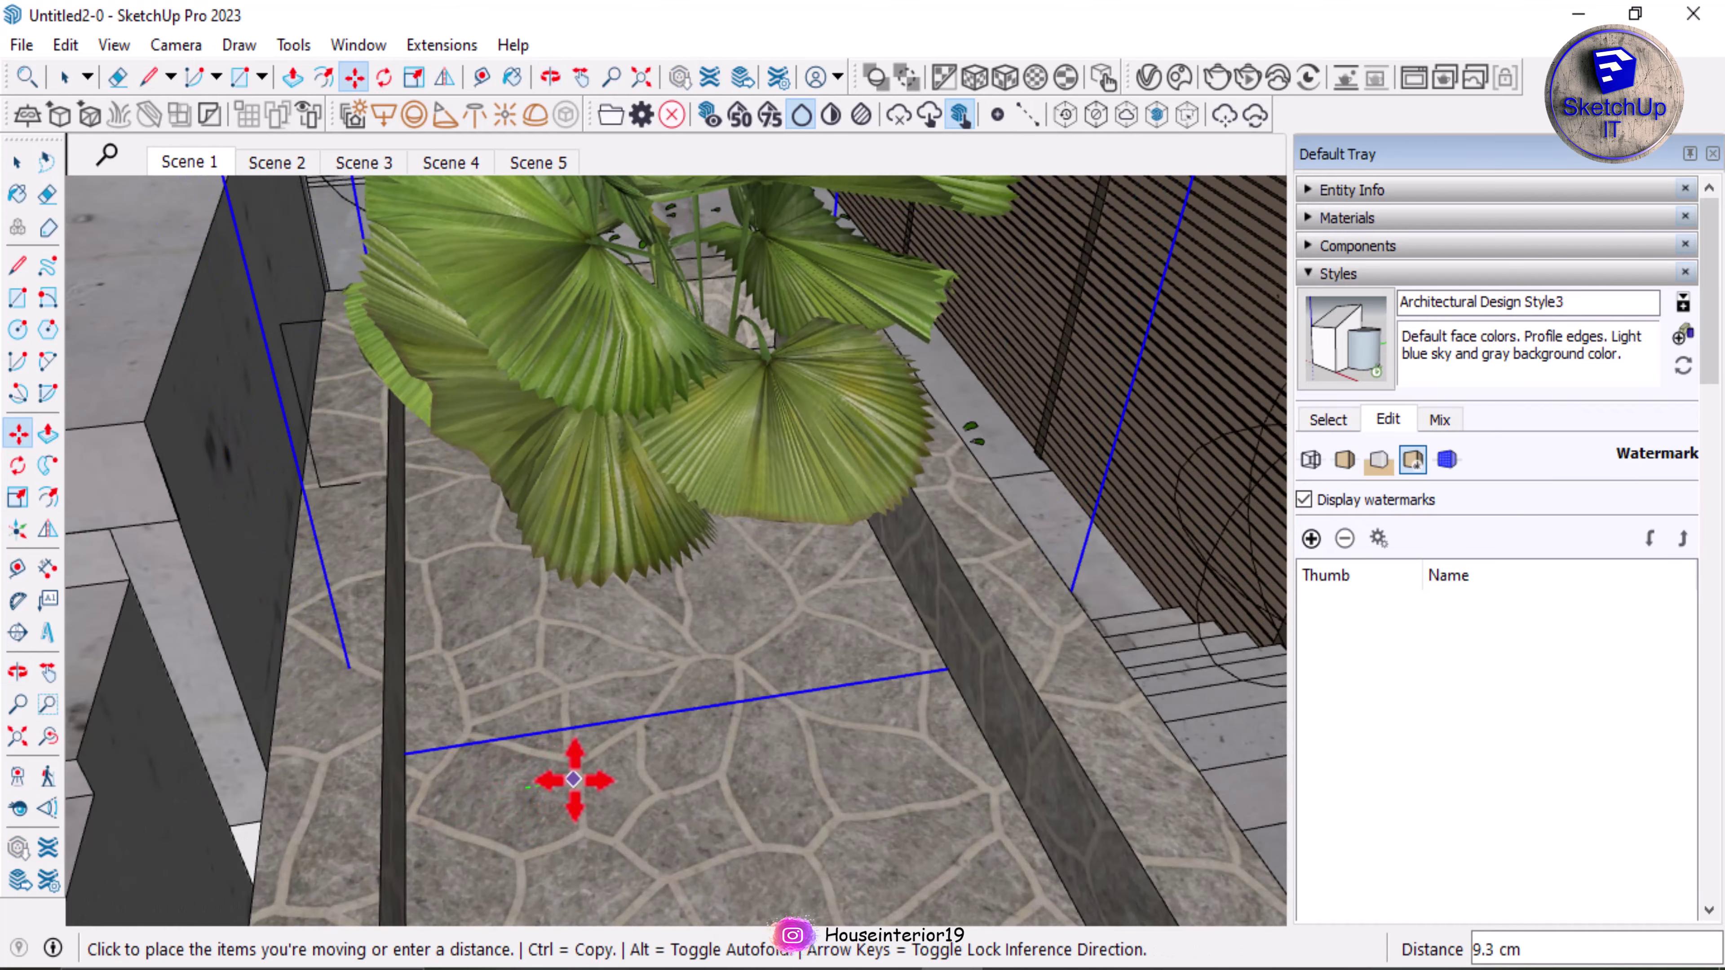
middle_drag(1024, 603, 441, 646)
scroll(994, 489, down, 5)
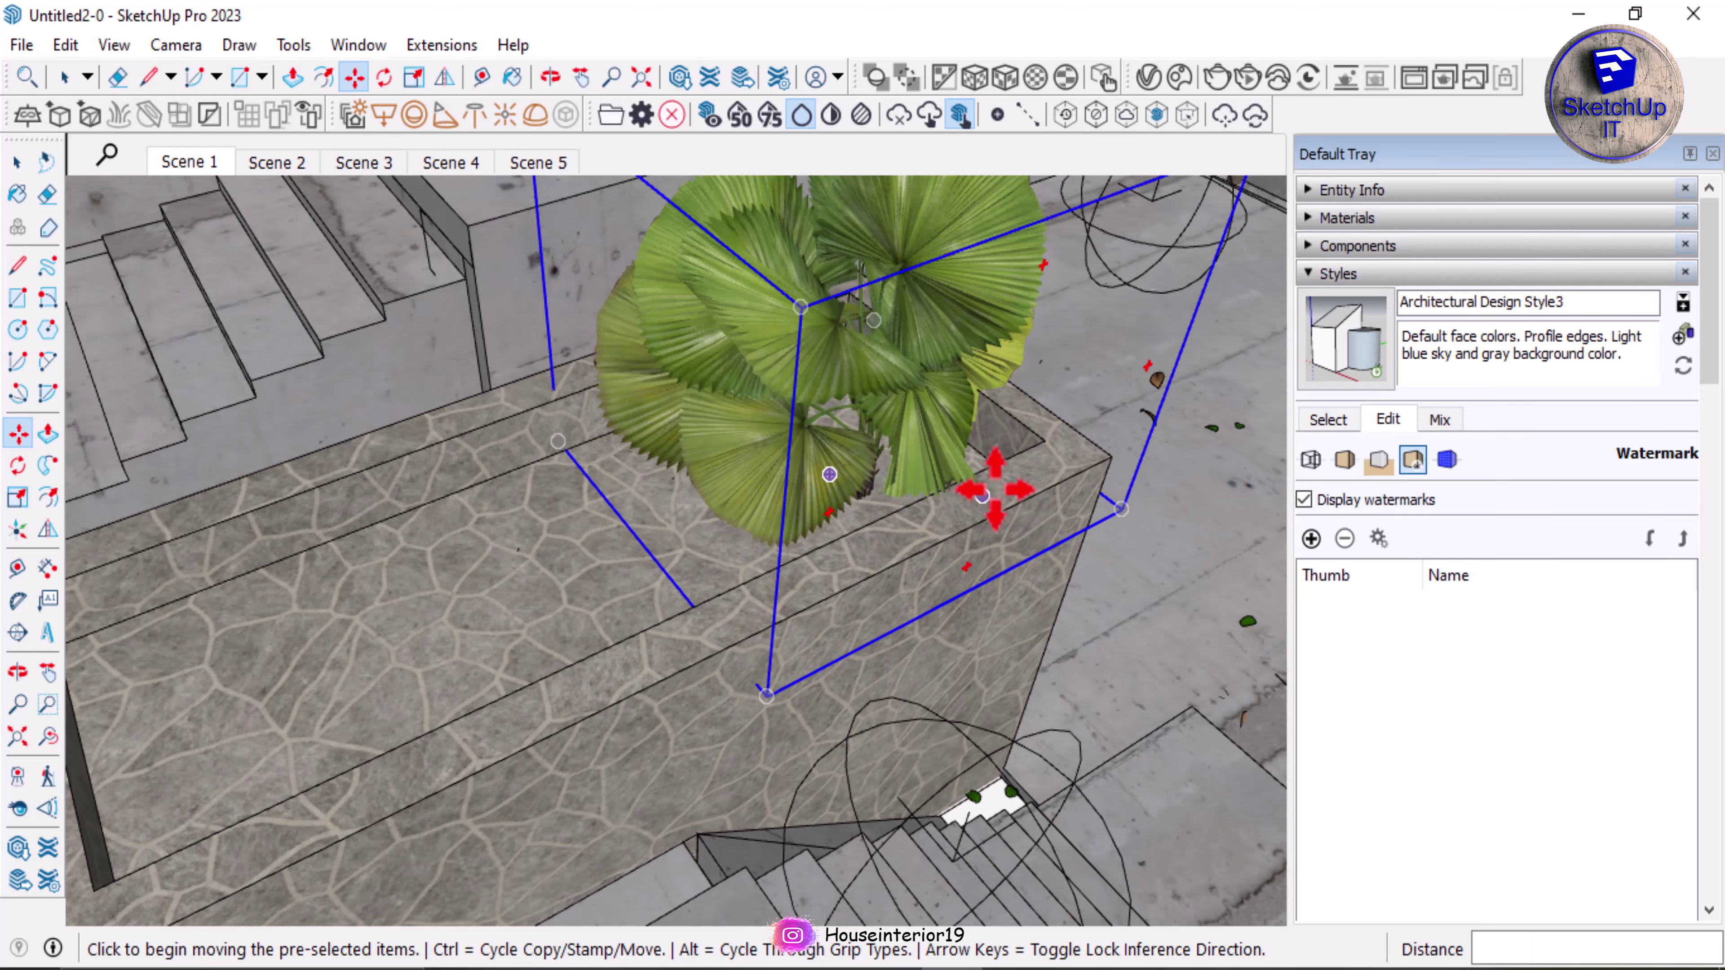
Step: Copy the palm about 174.1 cm along the planter's long edge toward the stairs
middle_drag(994, 489, 920, 508)
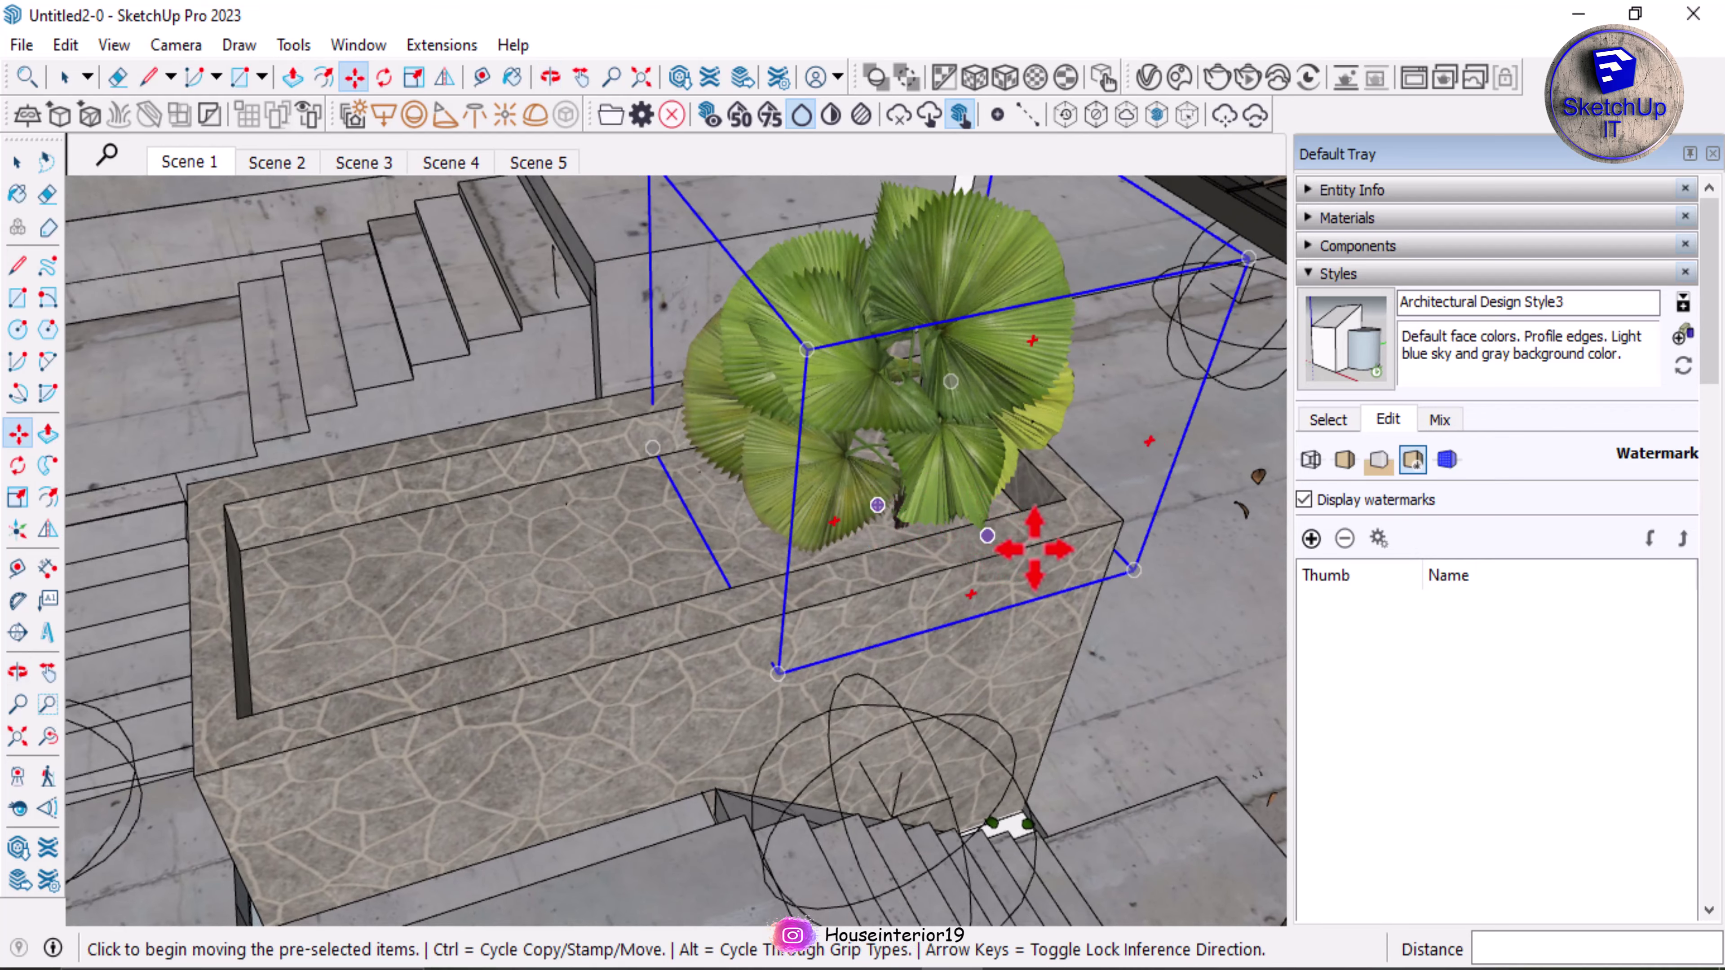
click(1122, 521)
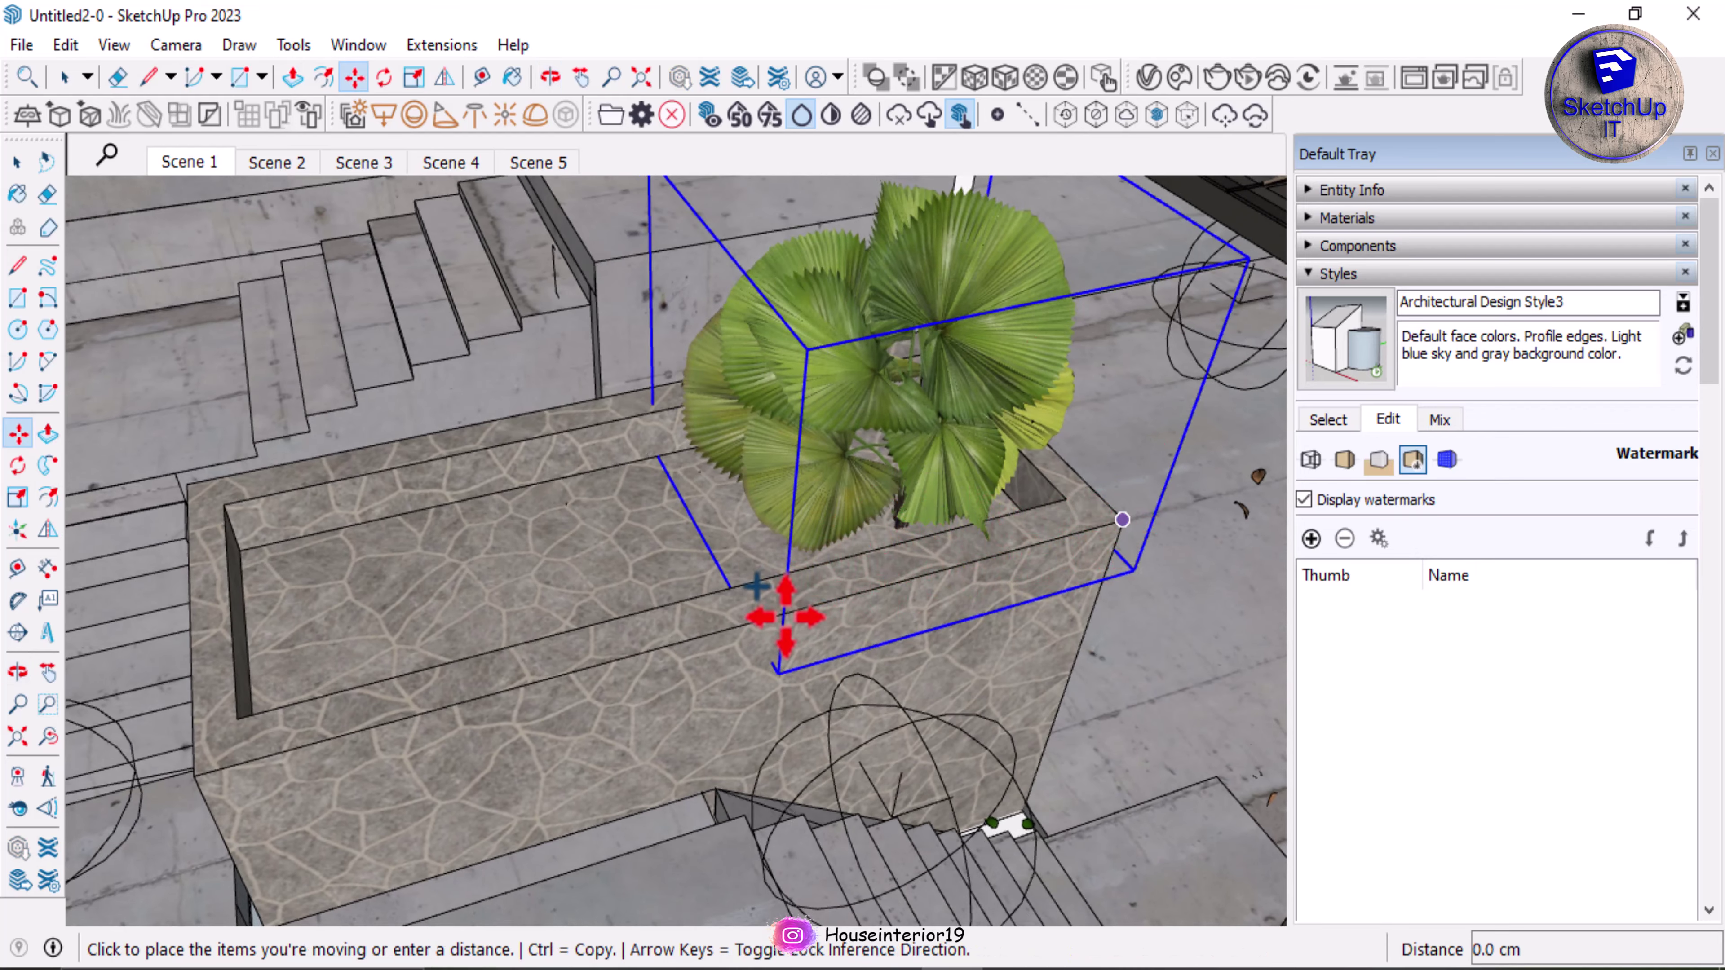
key(ctrl)
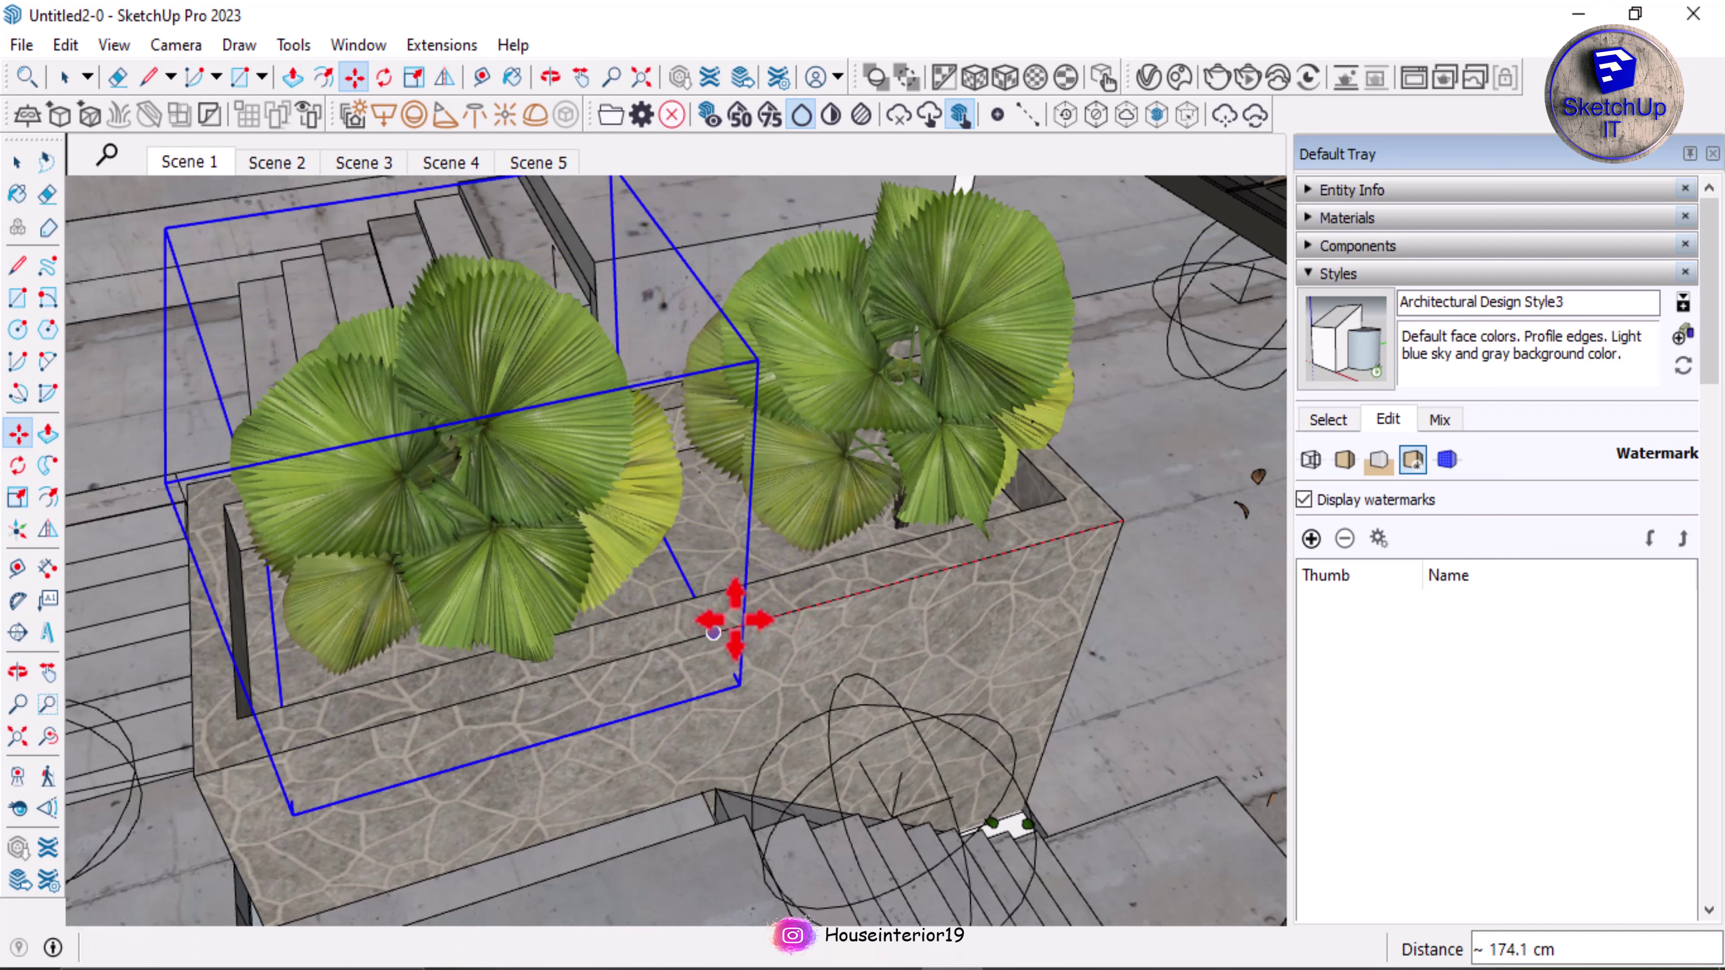
click(712, 632)
key(space)
scroll(720, 611, down, 3)
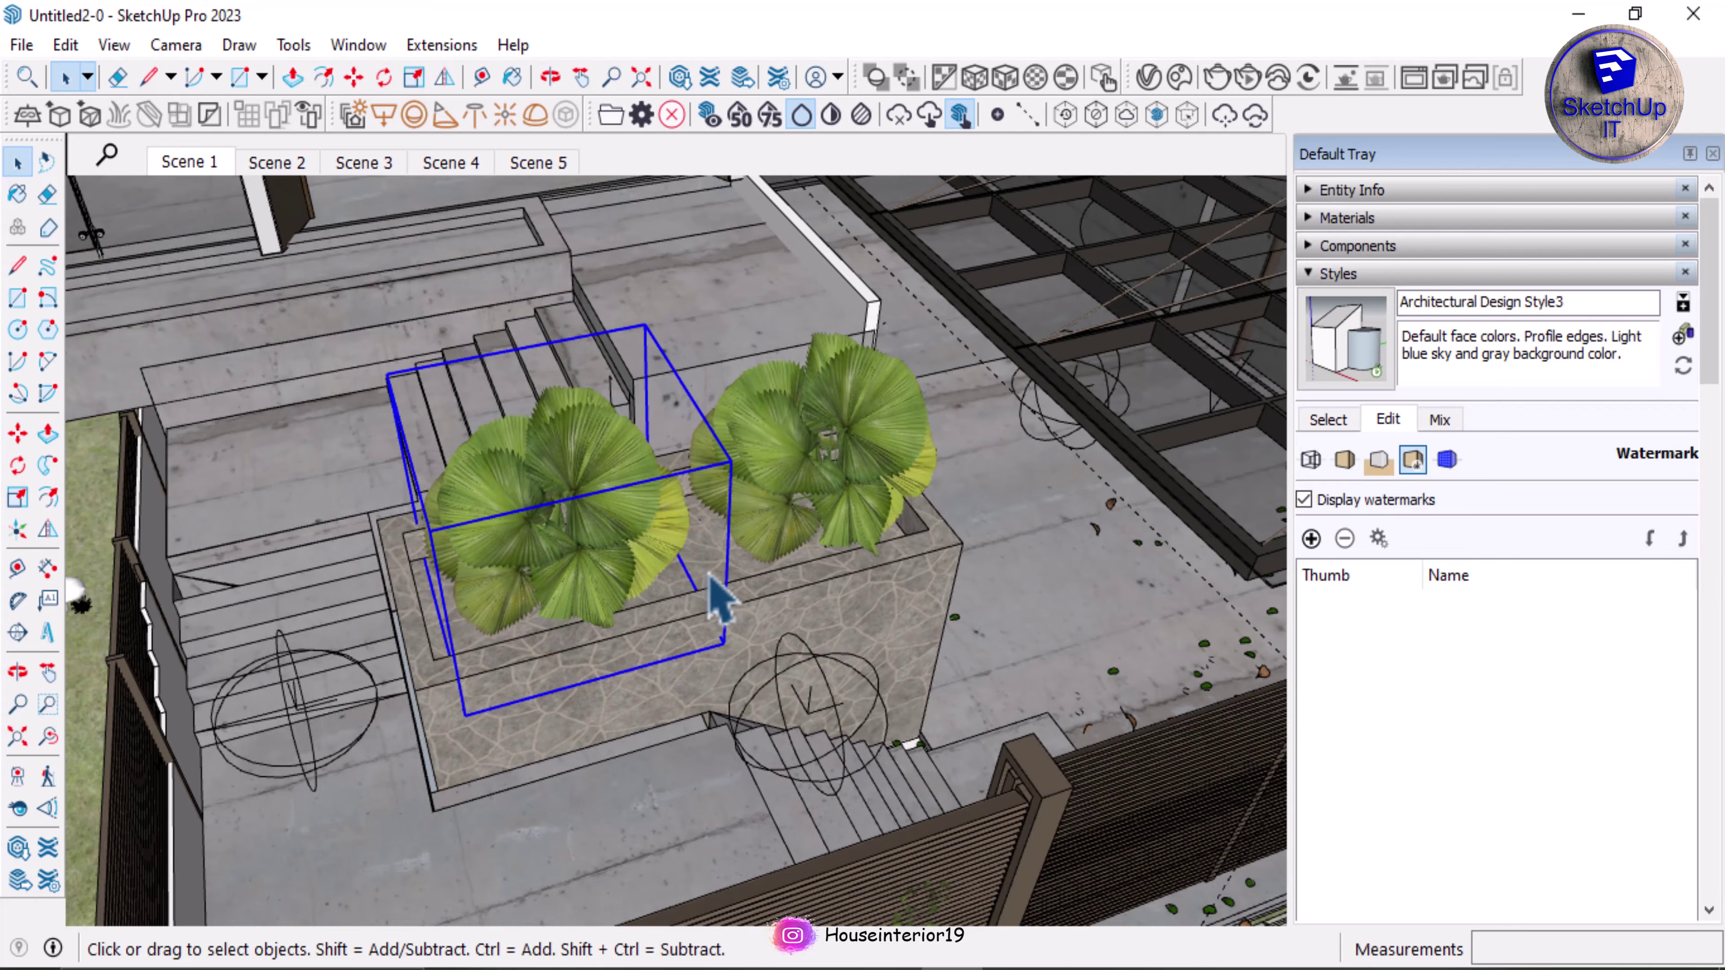
Step: Review both palms against the fence and the house front, starting from Scene 1
middle_drag(712, 597, 723, 533)
key(space)
scroll(733, 557, down, 3)
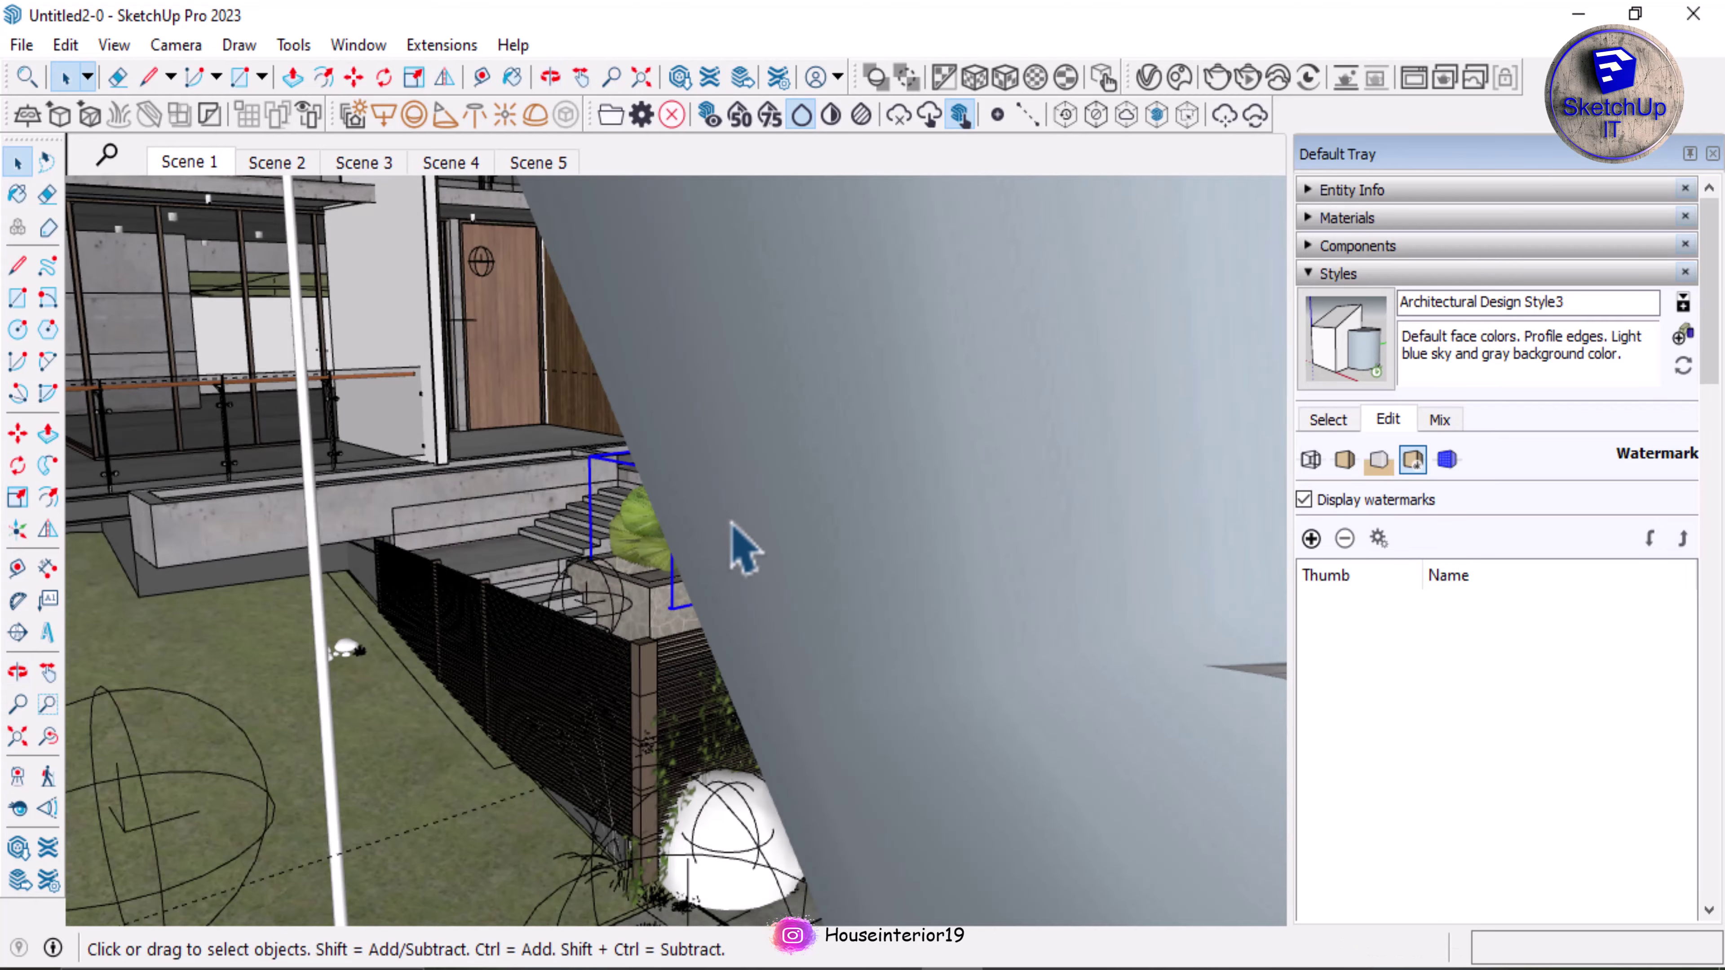
click(197, 163)
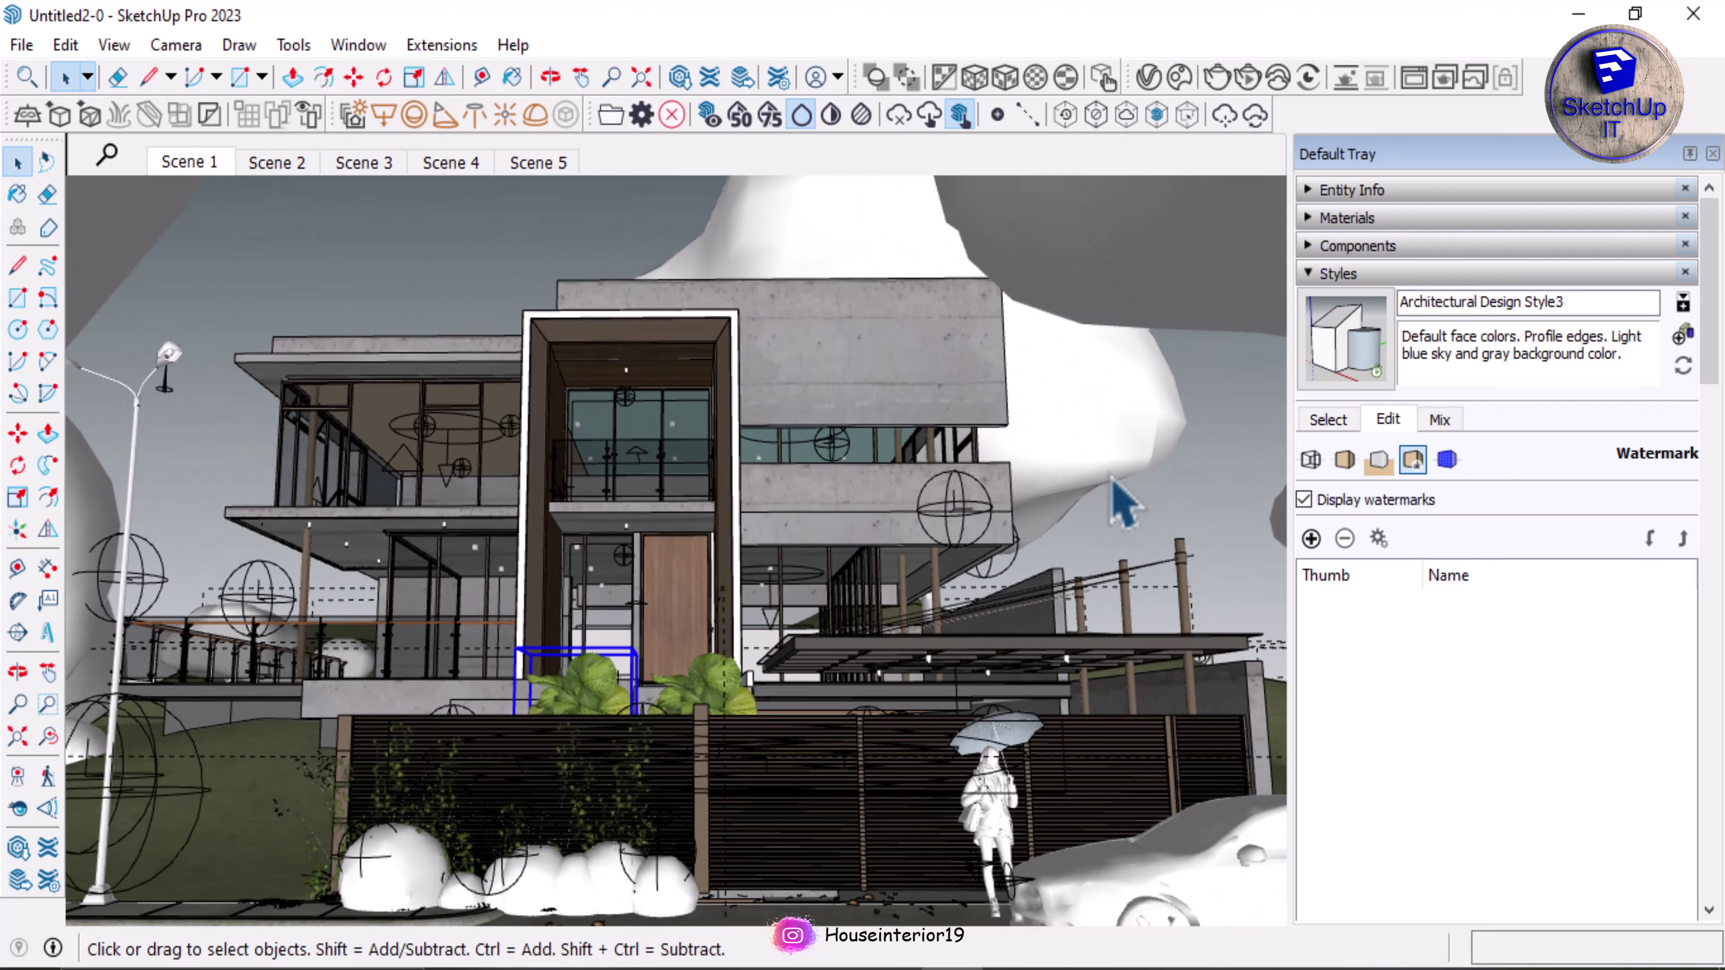
key(ctrl+t)
middle_drag(696, 686, 767, 604)
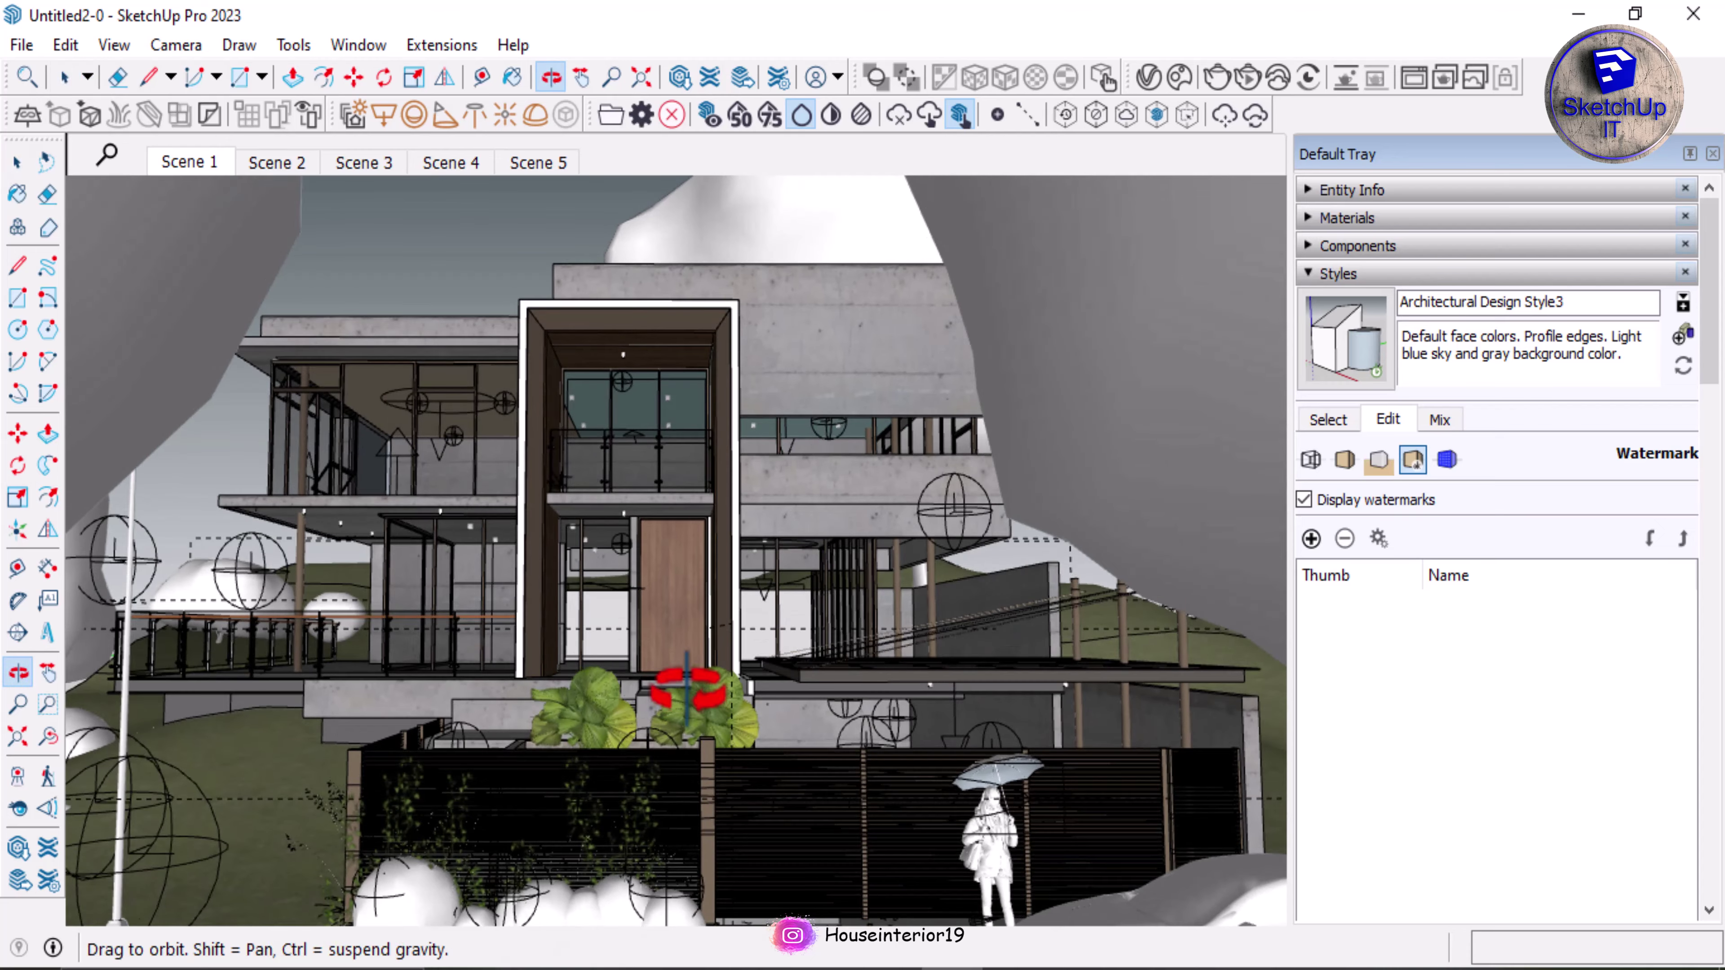
scroll(774, 598, down, 5)
middle_drag(754, 754, 597, 716)
scroll(724, 712, up, 8)
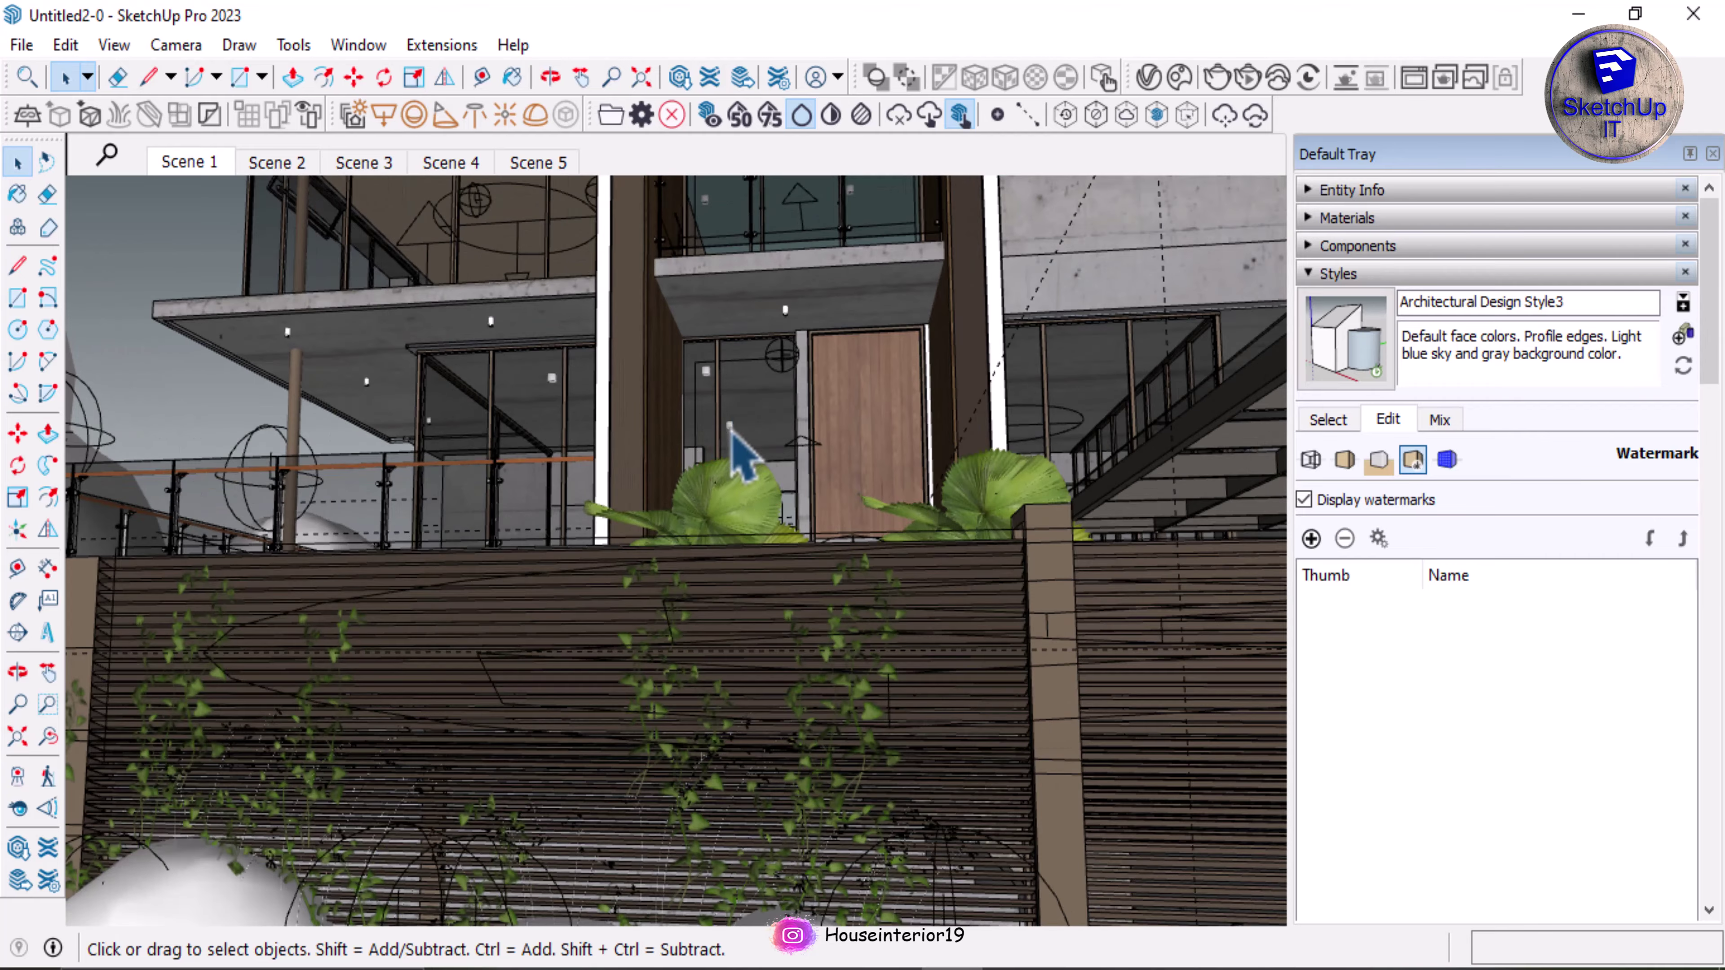
Step: Examine the lights at the entrance door and select the sphere light beside the side terrace
middle_drag(747, 455, 767, 645)
scroll(808, 231, up, 3)
scroll(761, 373, up, 3)
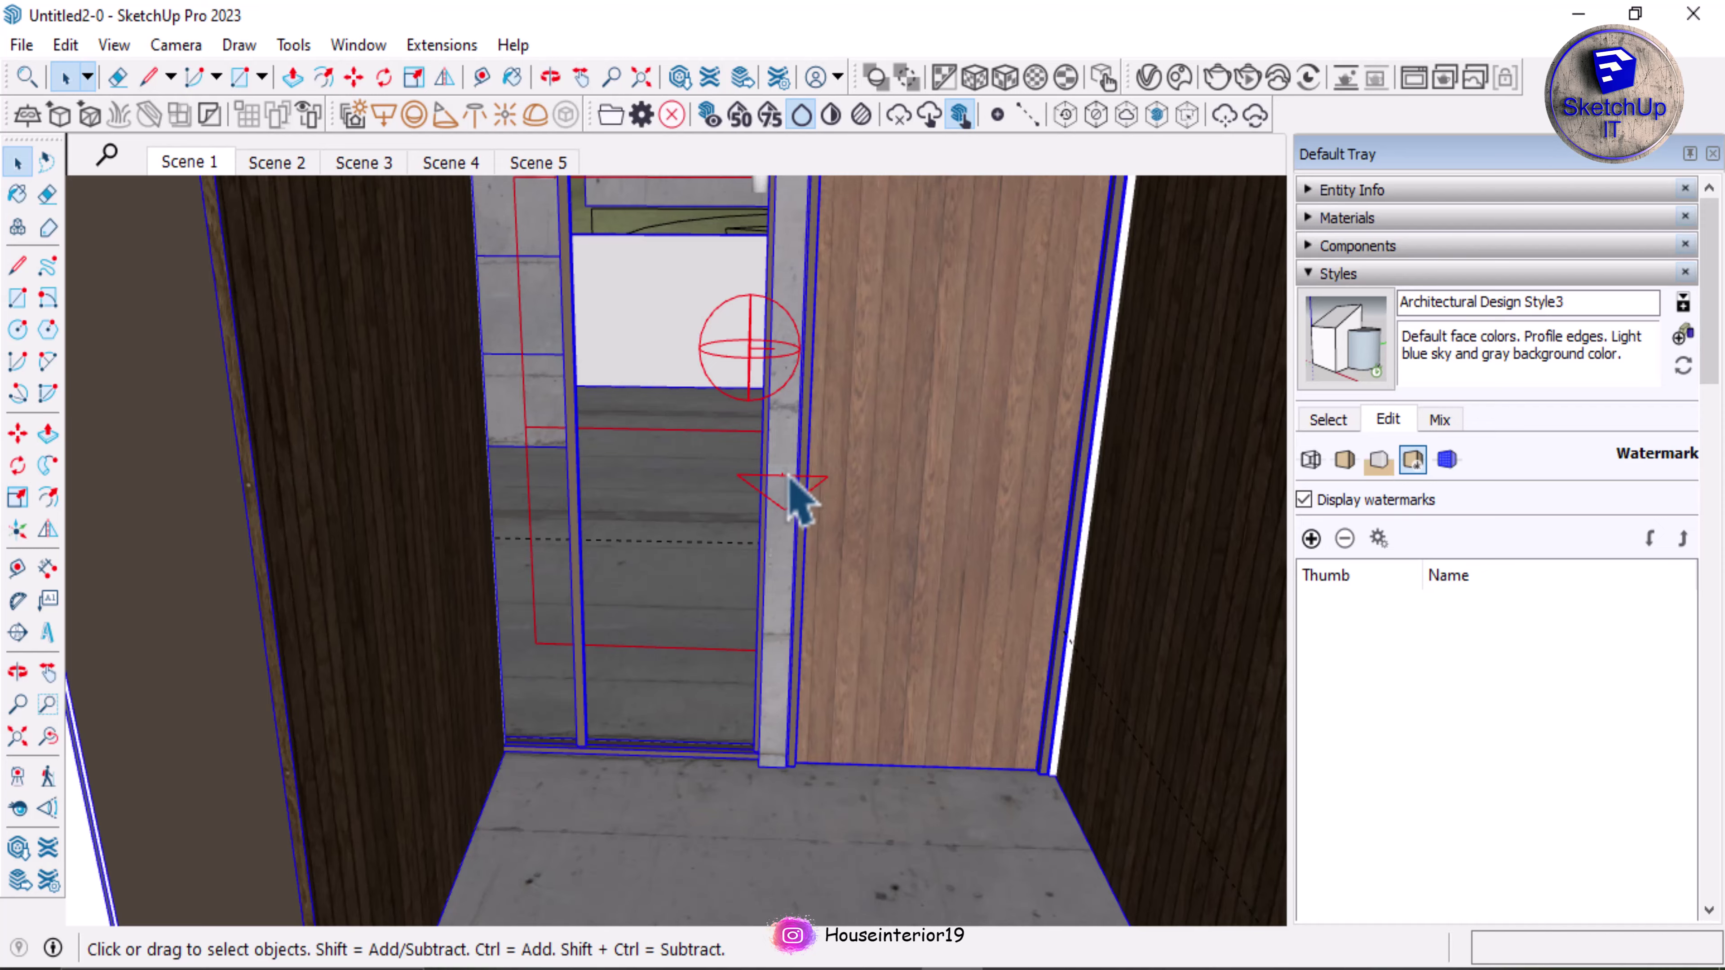
scroll(801, 503, down, 10)
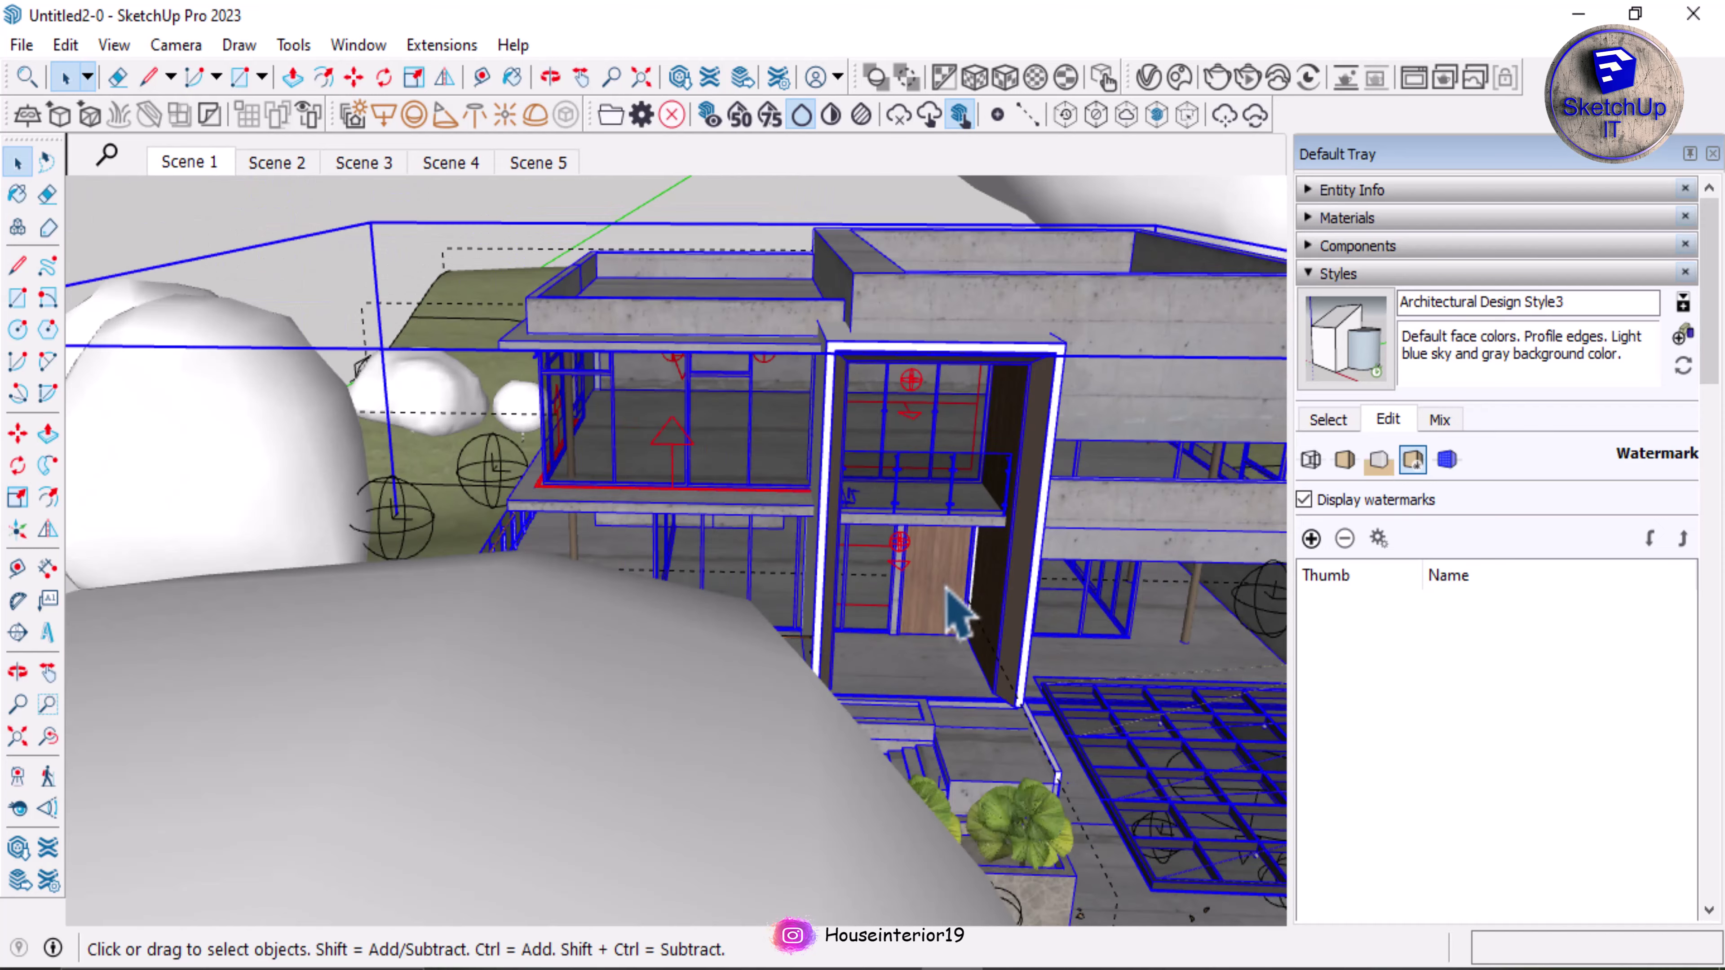
middle_drag(955, 605, 643, 551)
scroll(523, 506, up, 3)
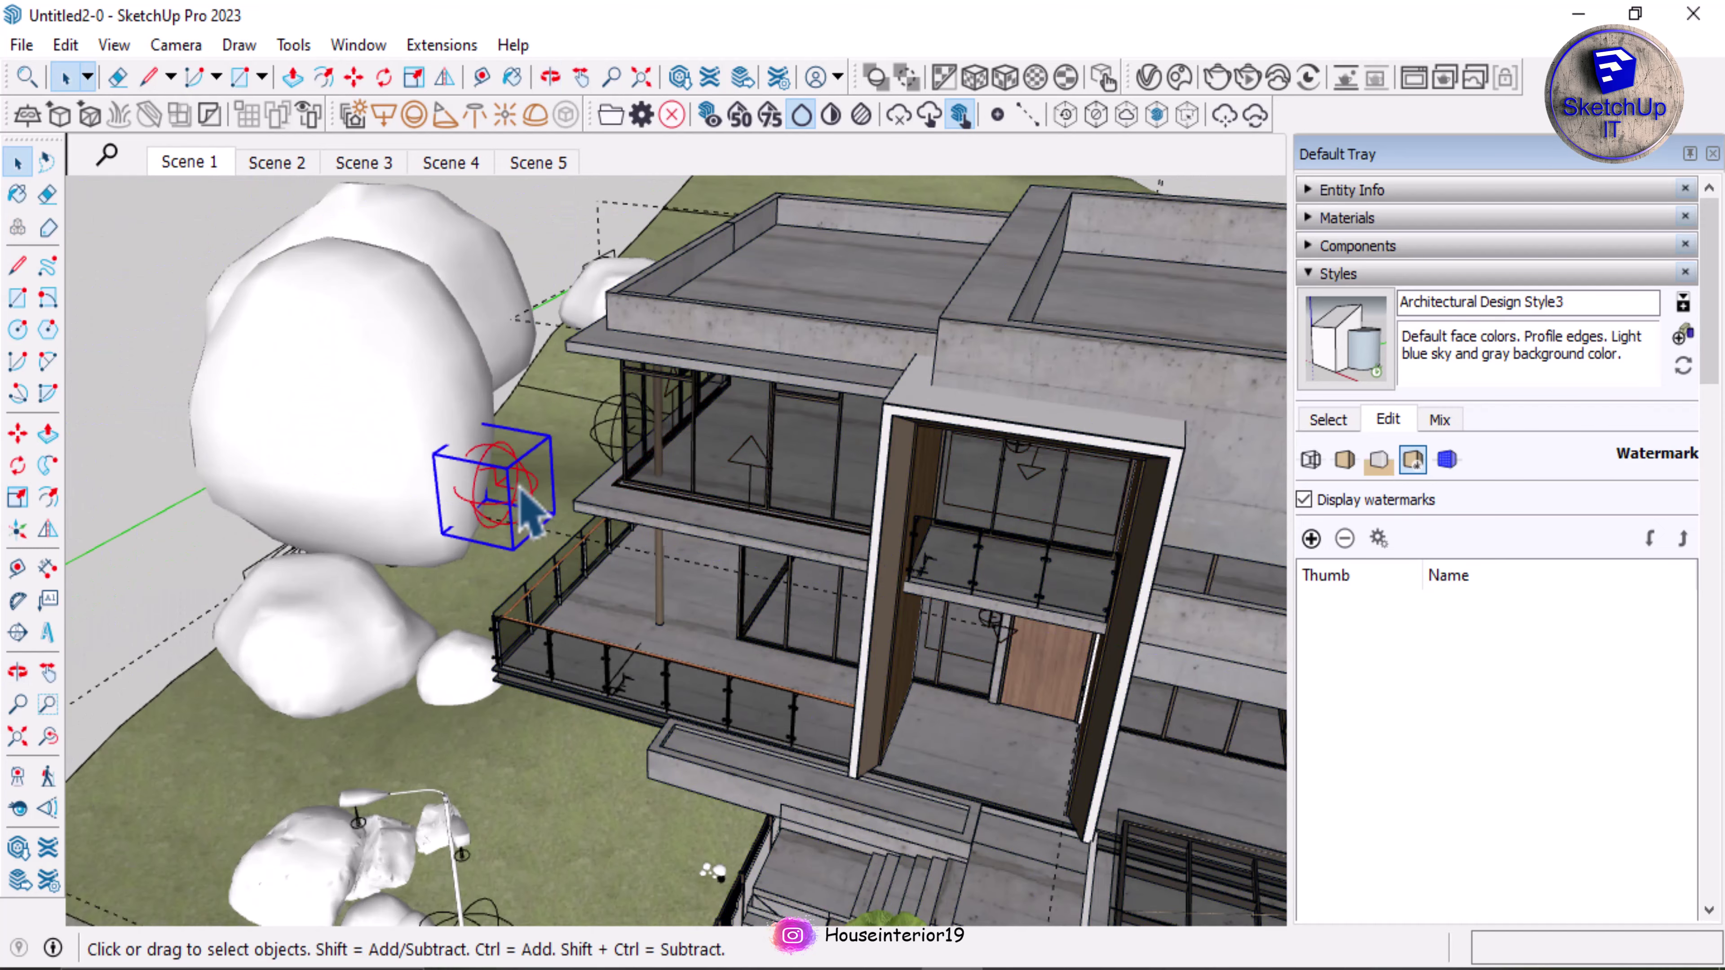
Step: View the Lamp Street asset's light settings in the V-Ray Asset Editor and close the editor
click(1148, 77)
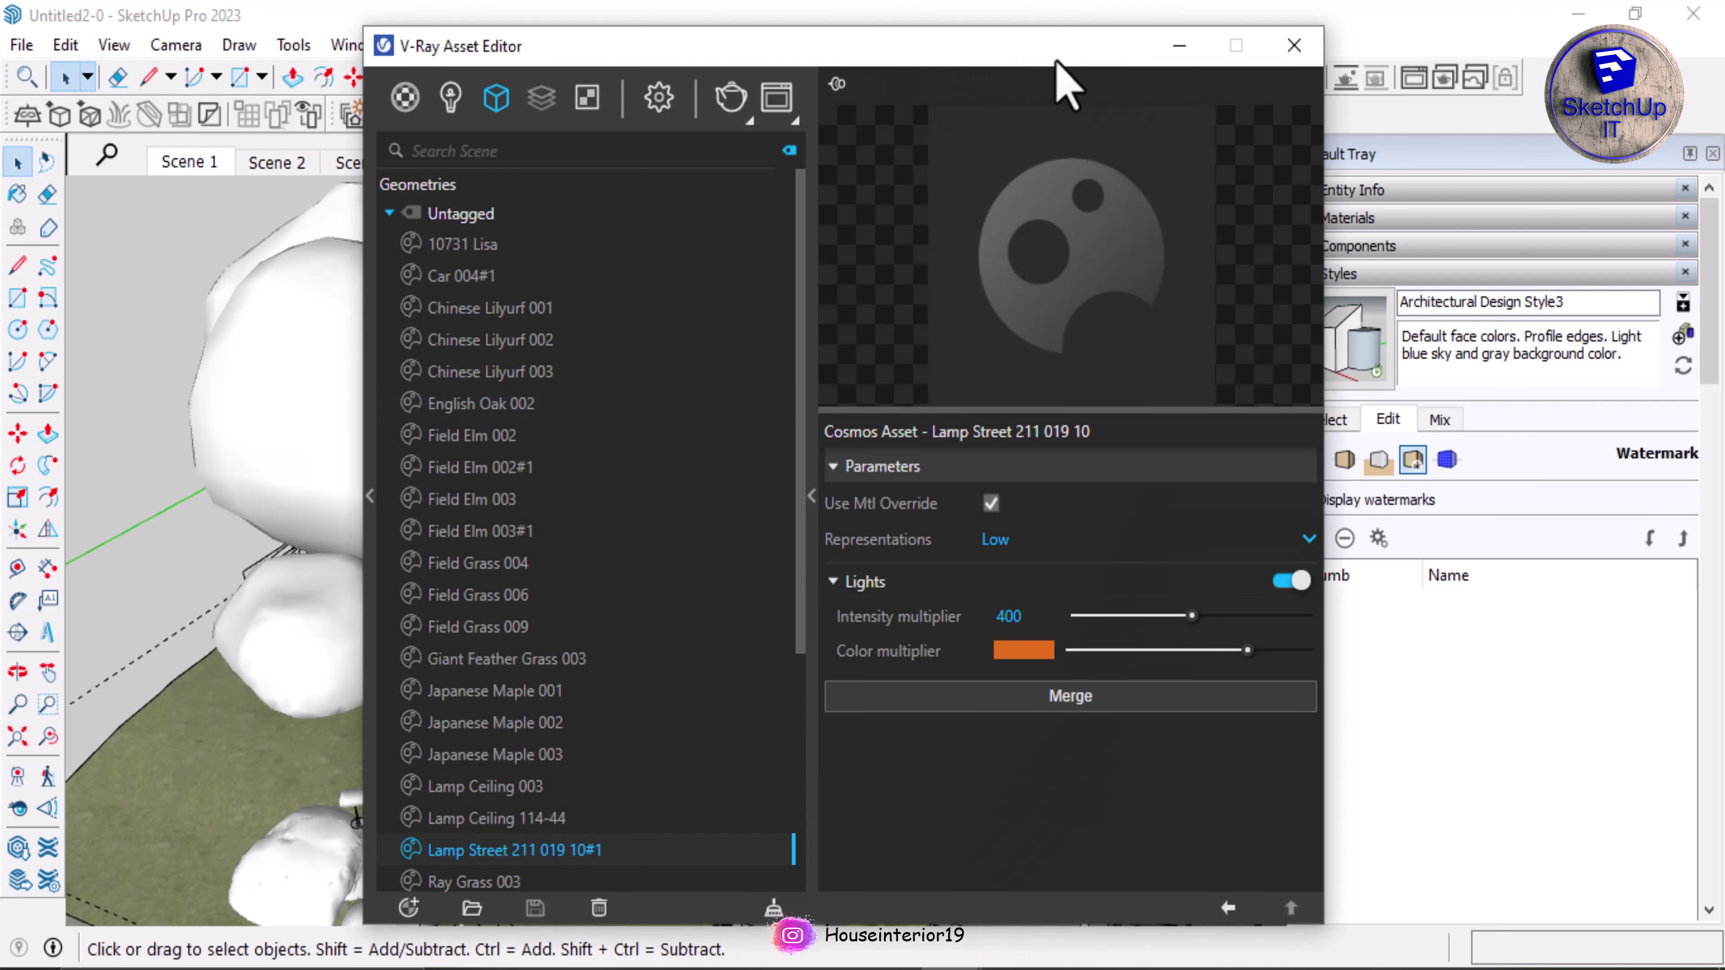
drag(1057, 61, 1096, 53)
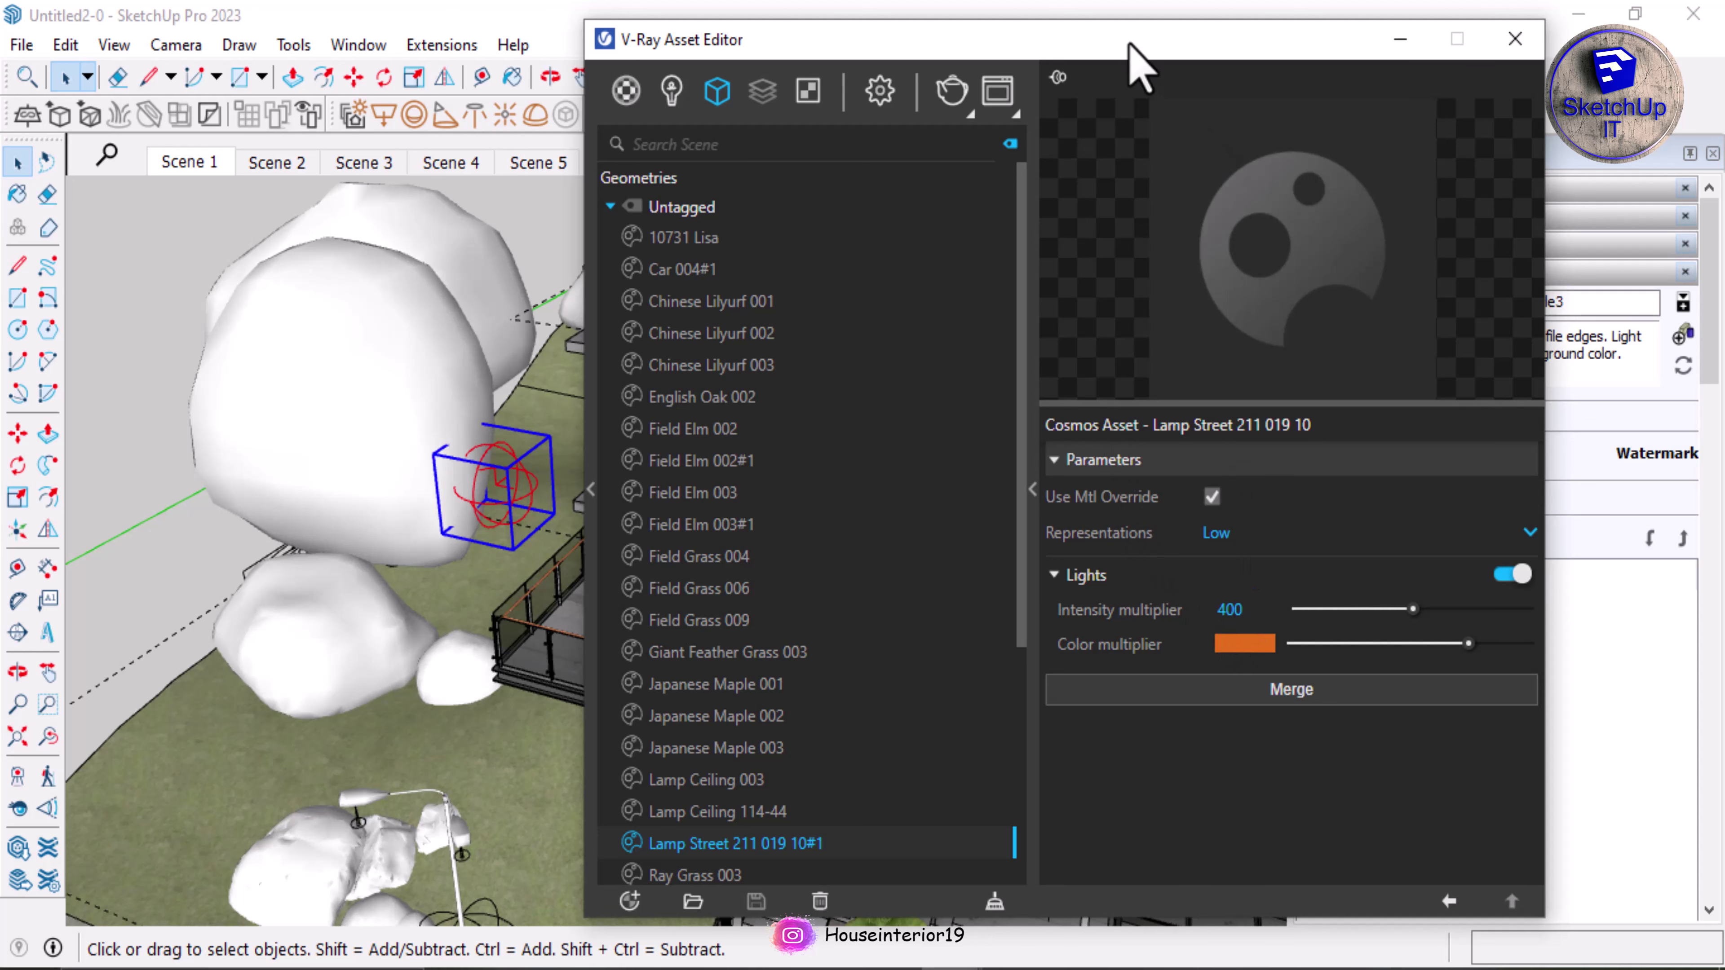
mouse_move(1136, 58)
mouse_down()
mouse_move(1267, 96)
mouse_move(1126, 85)
mouse_up()
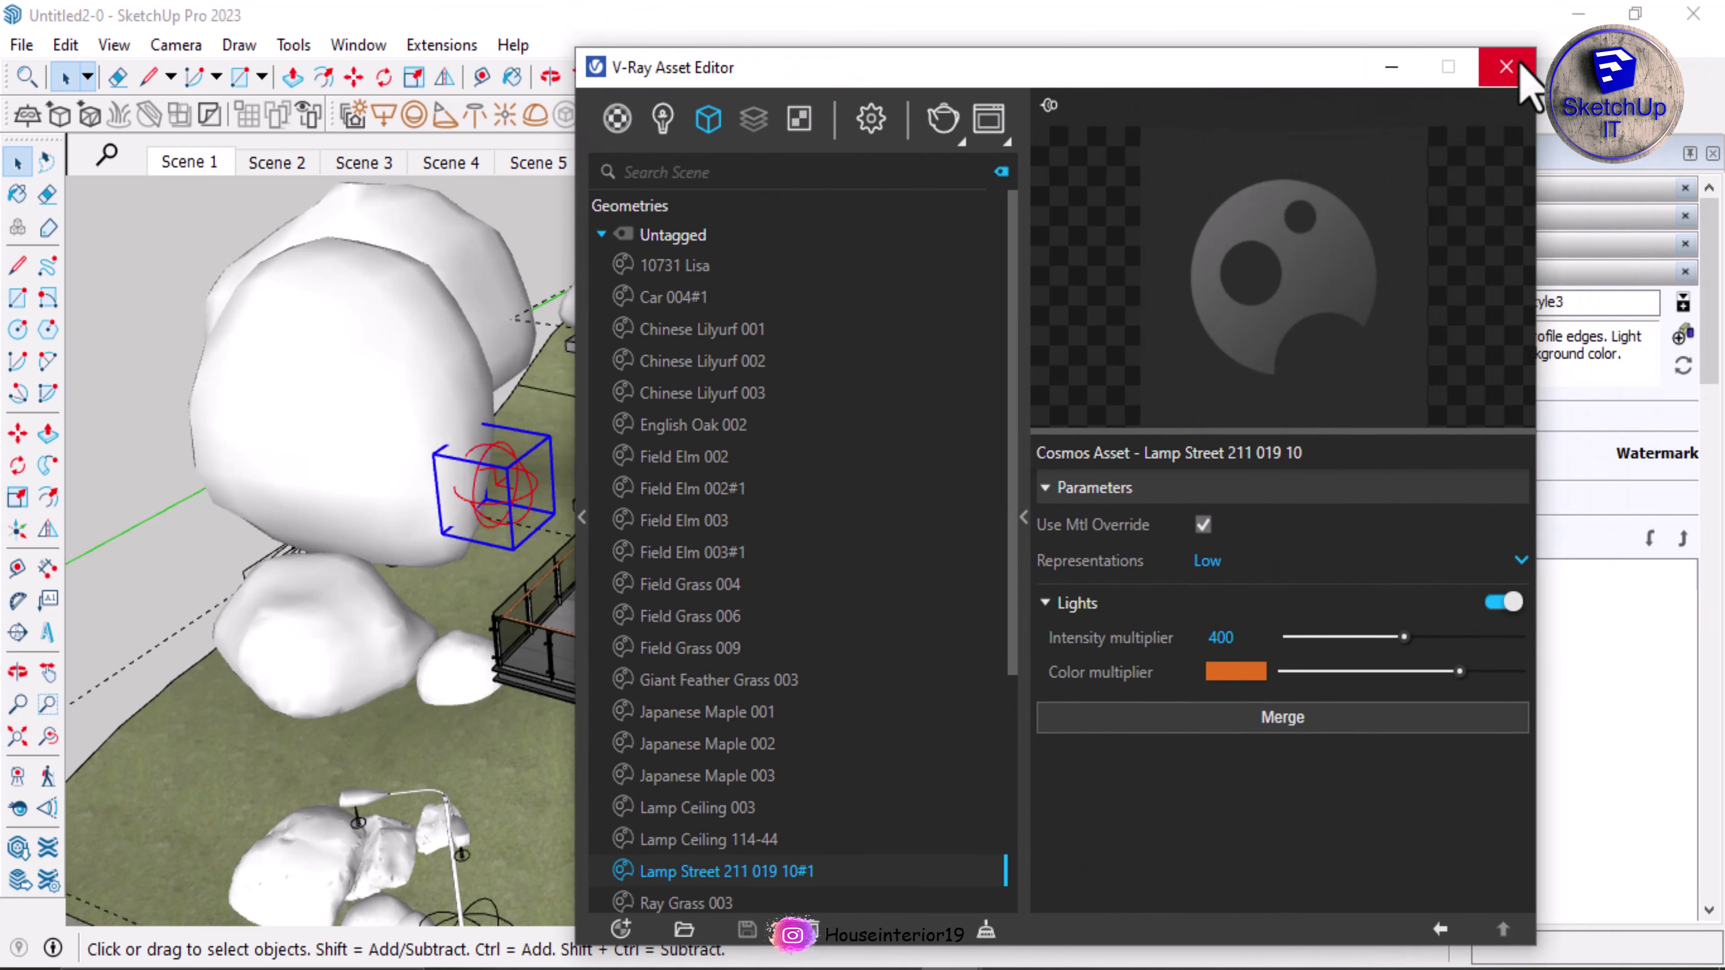
click(1506, 67)
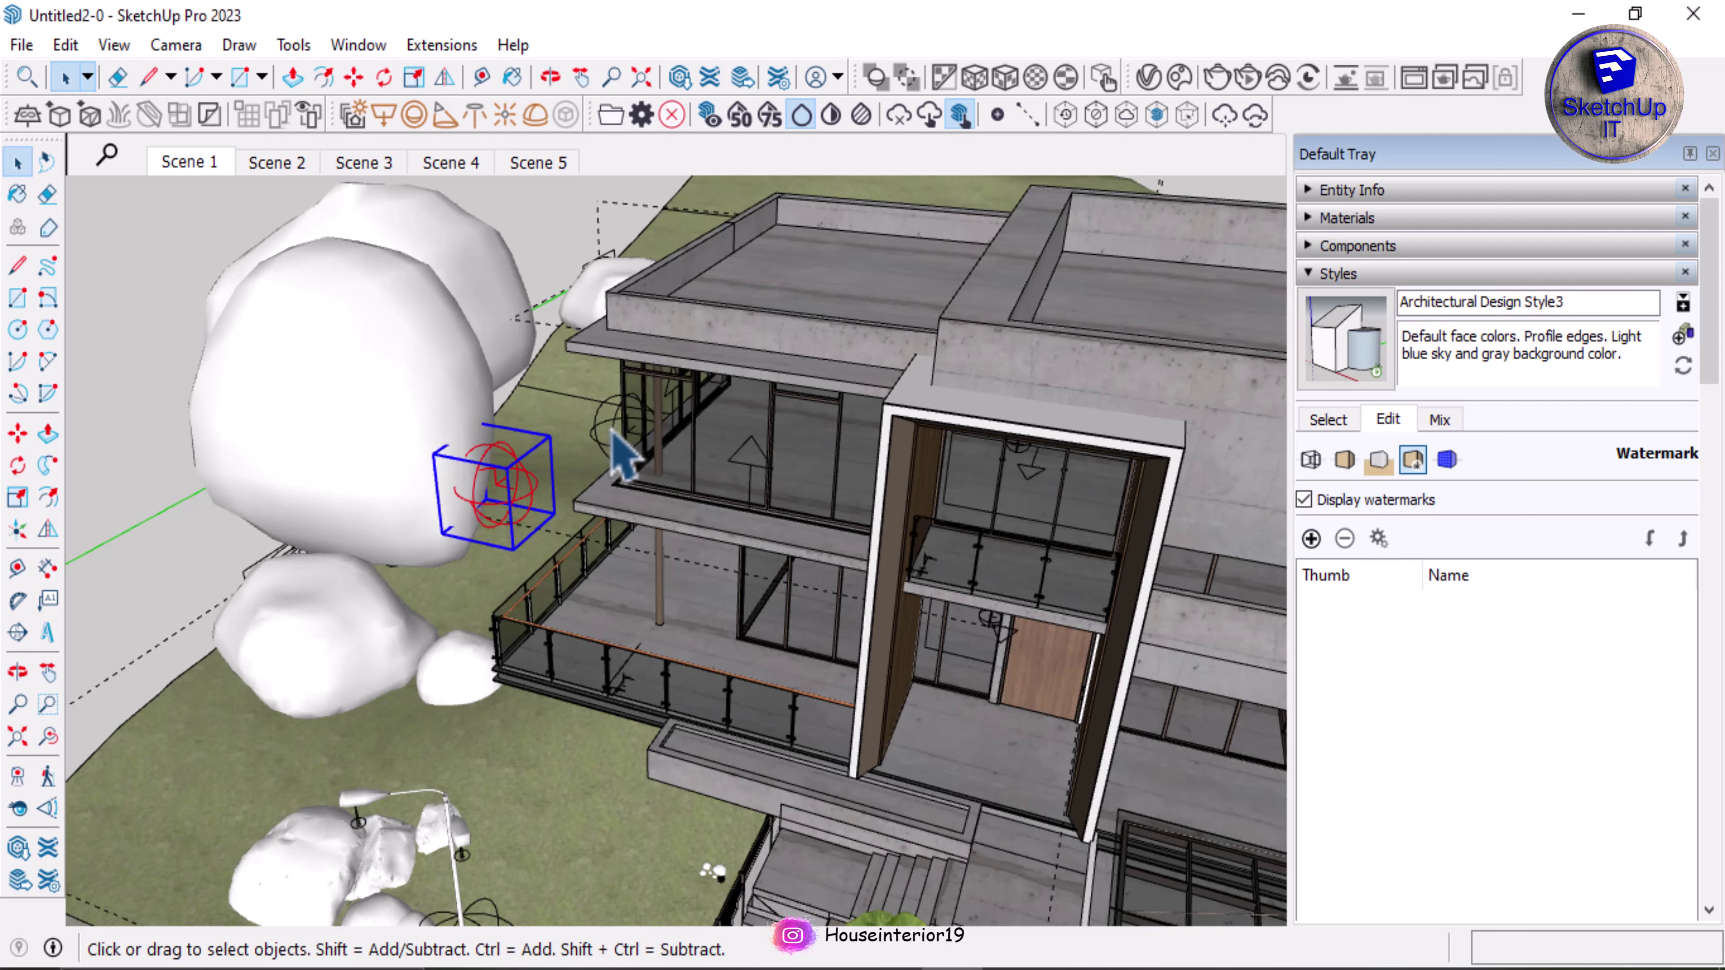
Step: Inspect the parameters of Sphere Light#2 and Rectangle Light in the V-Ray Asset Editor
click(616, 452)
click(1146, 80)
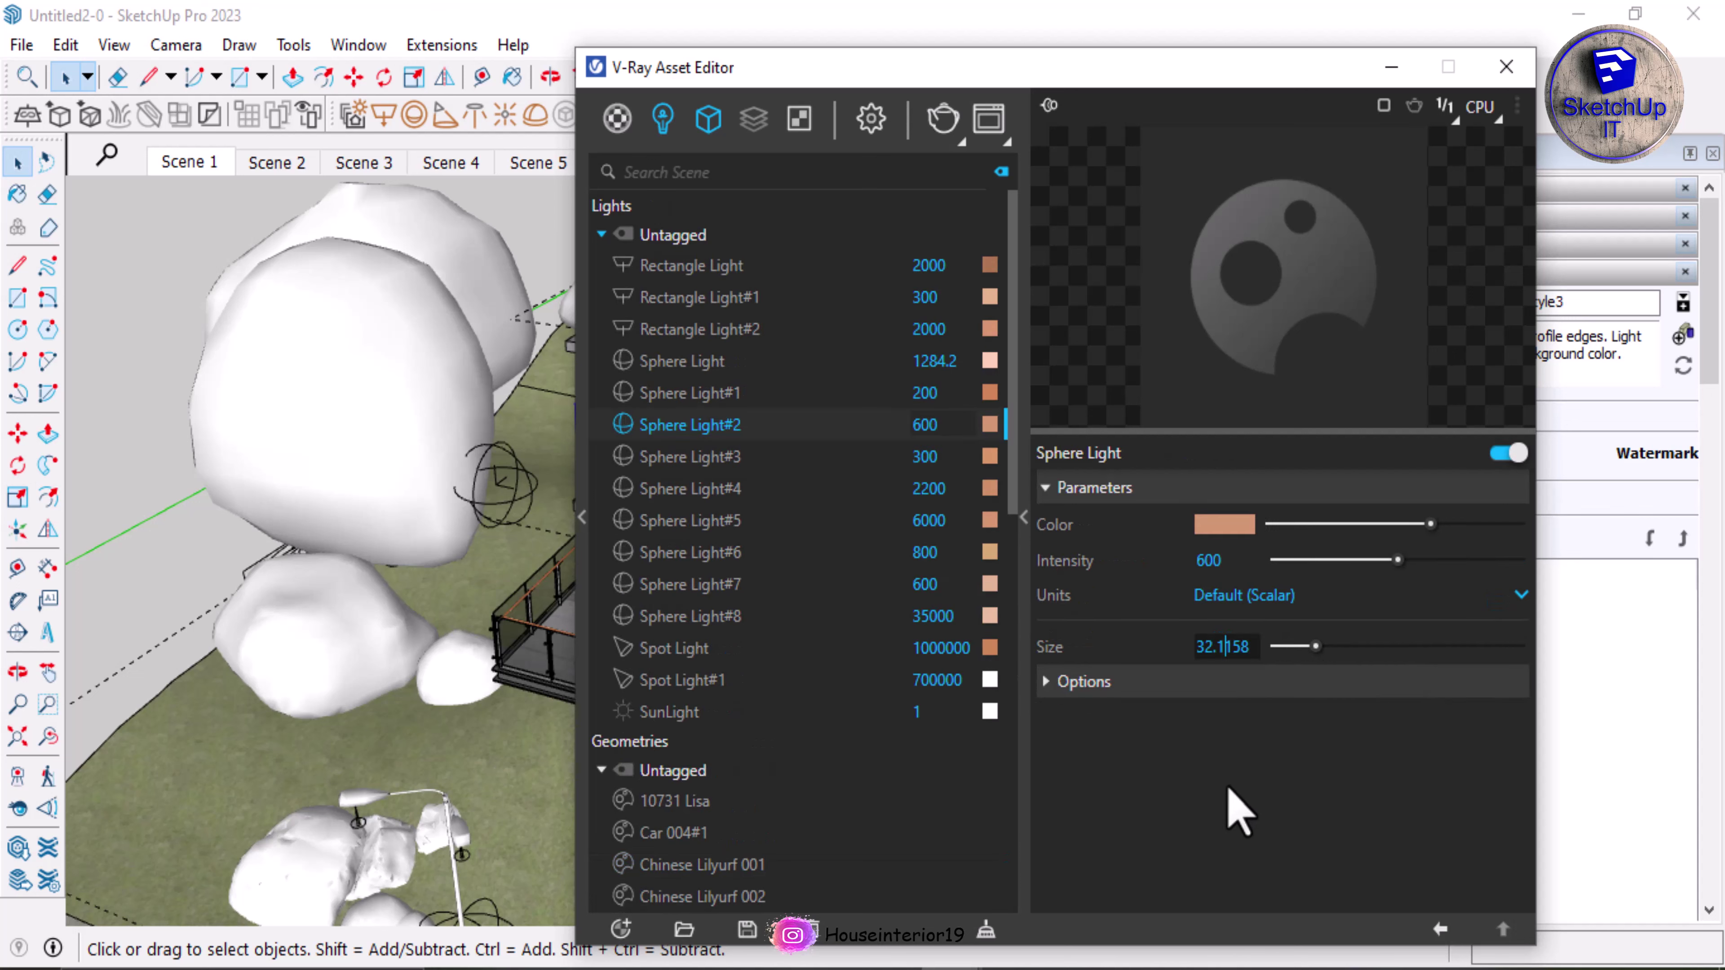
click(713, 272)
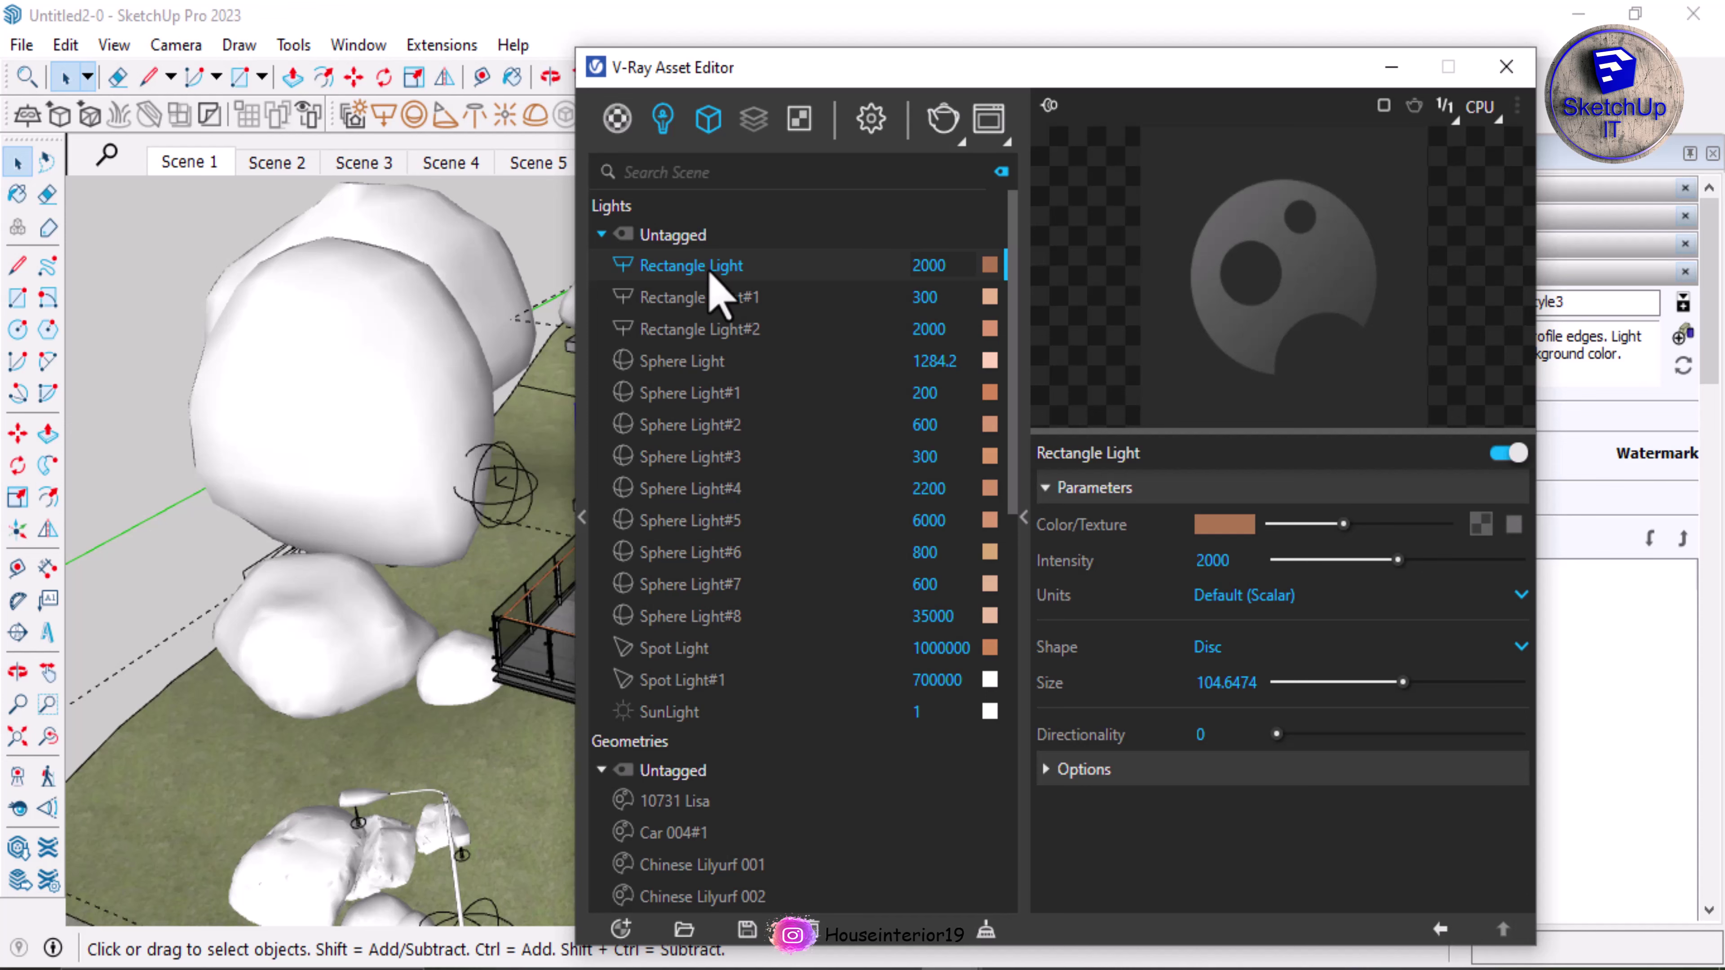
drag(1321, 71, 1443, 99)
click(1637, 96)
Step: Look over the house, terrace and planted palms from the garden side and return to Scene 1
mouse_move(747, 477)
middle_down()
mouse_move(1100, 452)
mouse_move(812, 489)
middle_up()
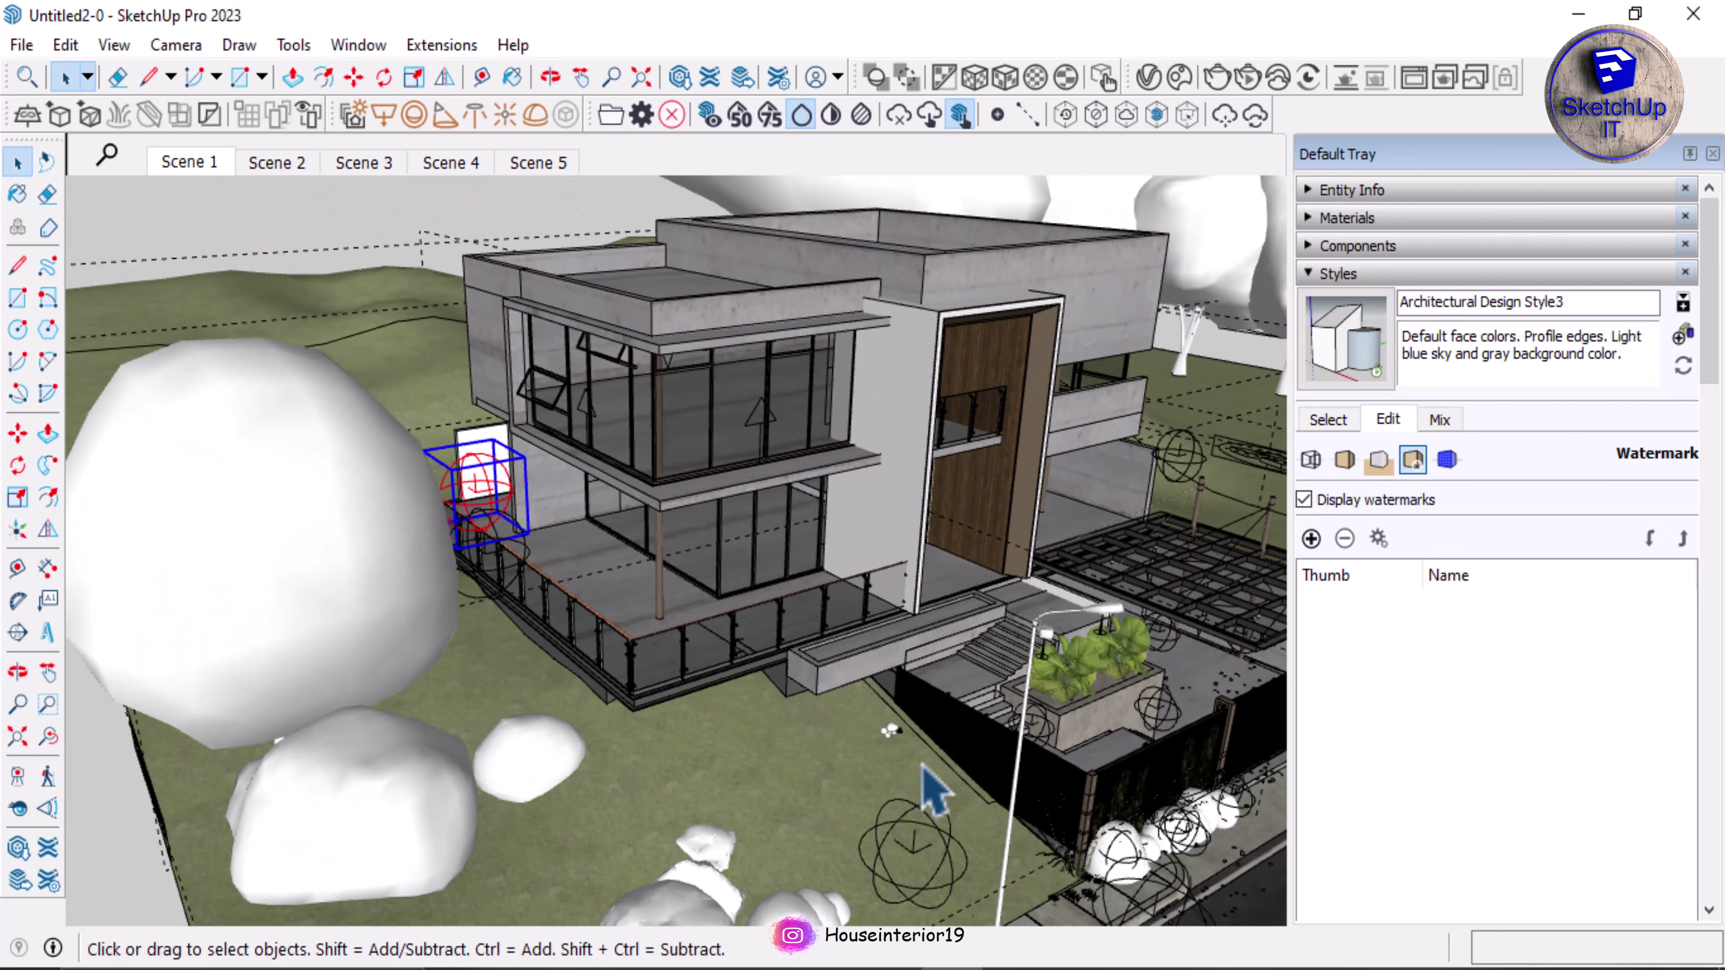
scroll(818, 657, up, 2)
scroll(635, 598, down, 2)
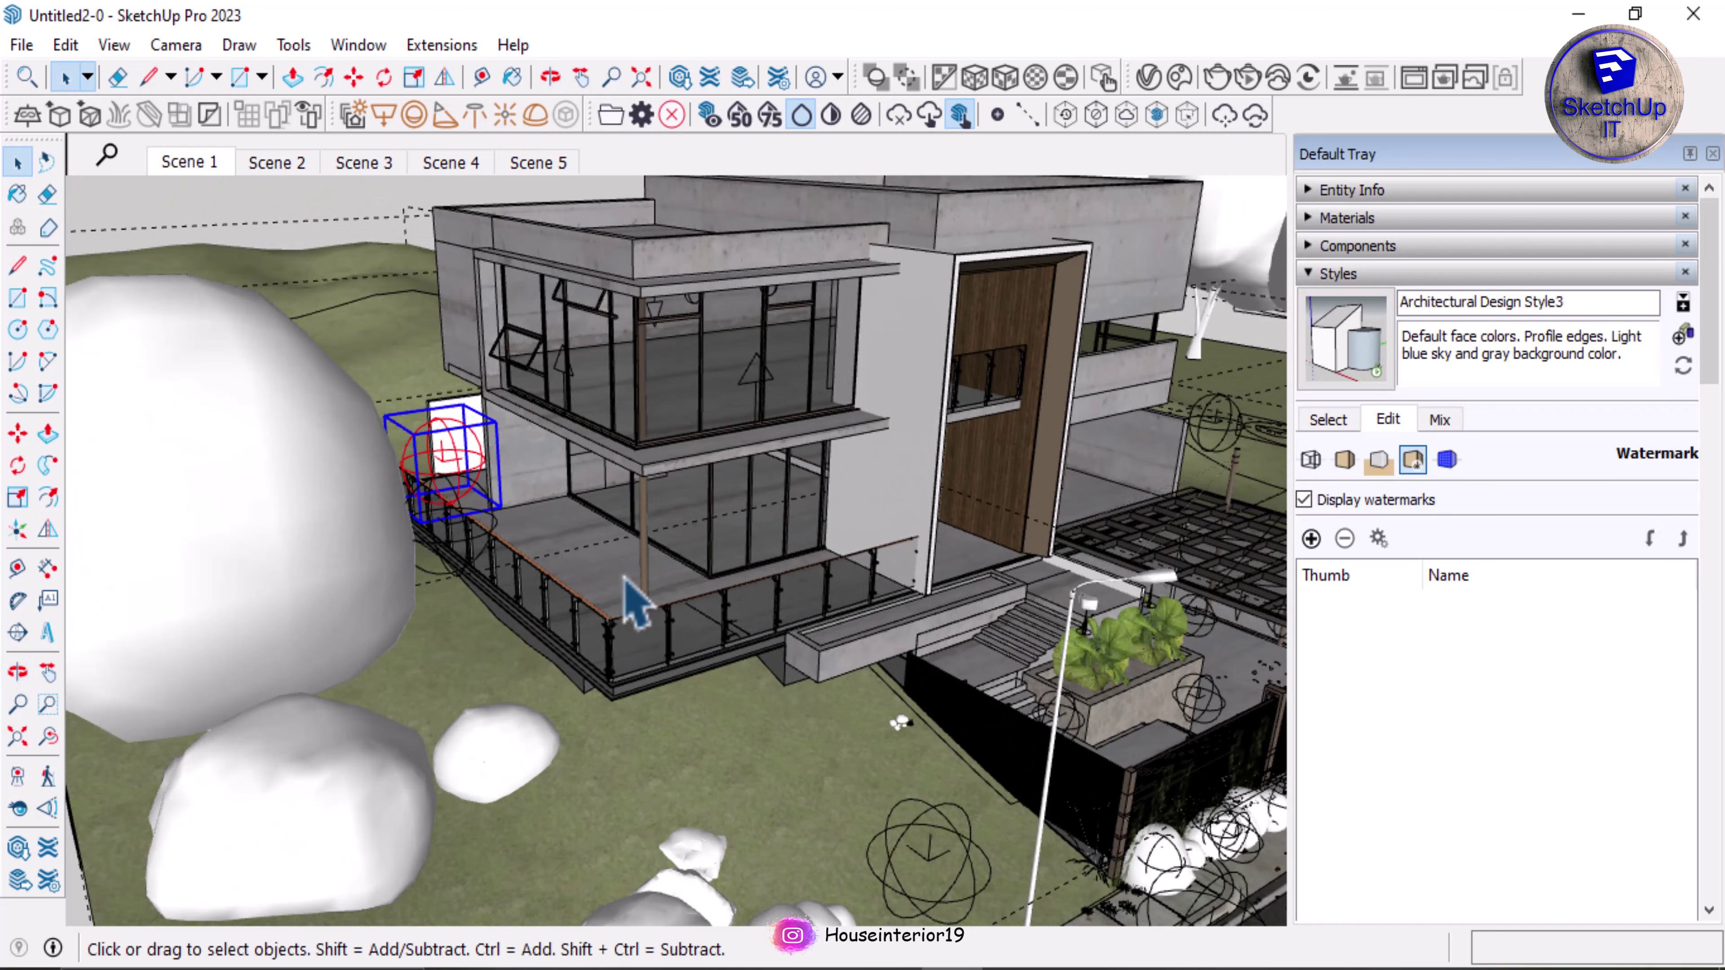
scroll(272, 203, down, 3)
click(202, 163)
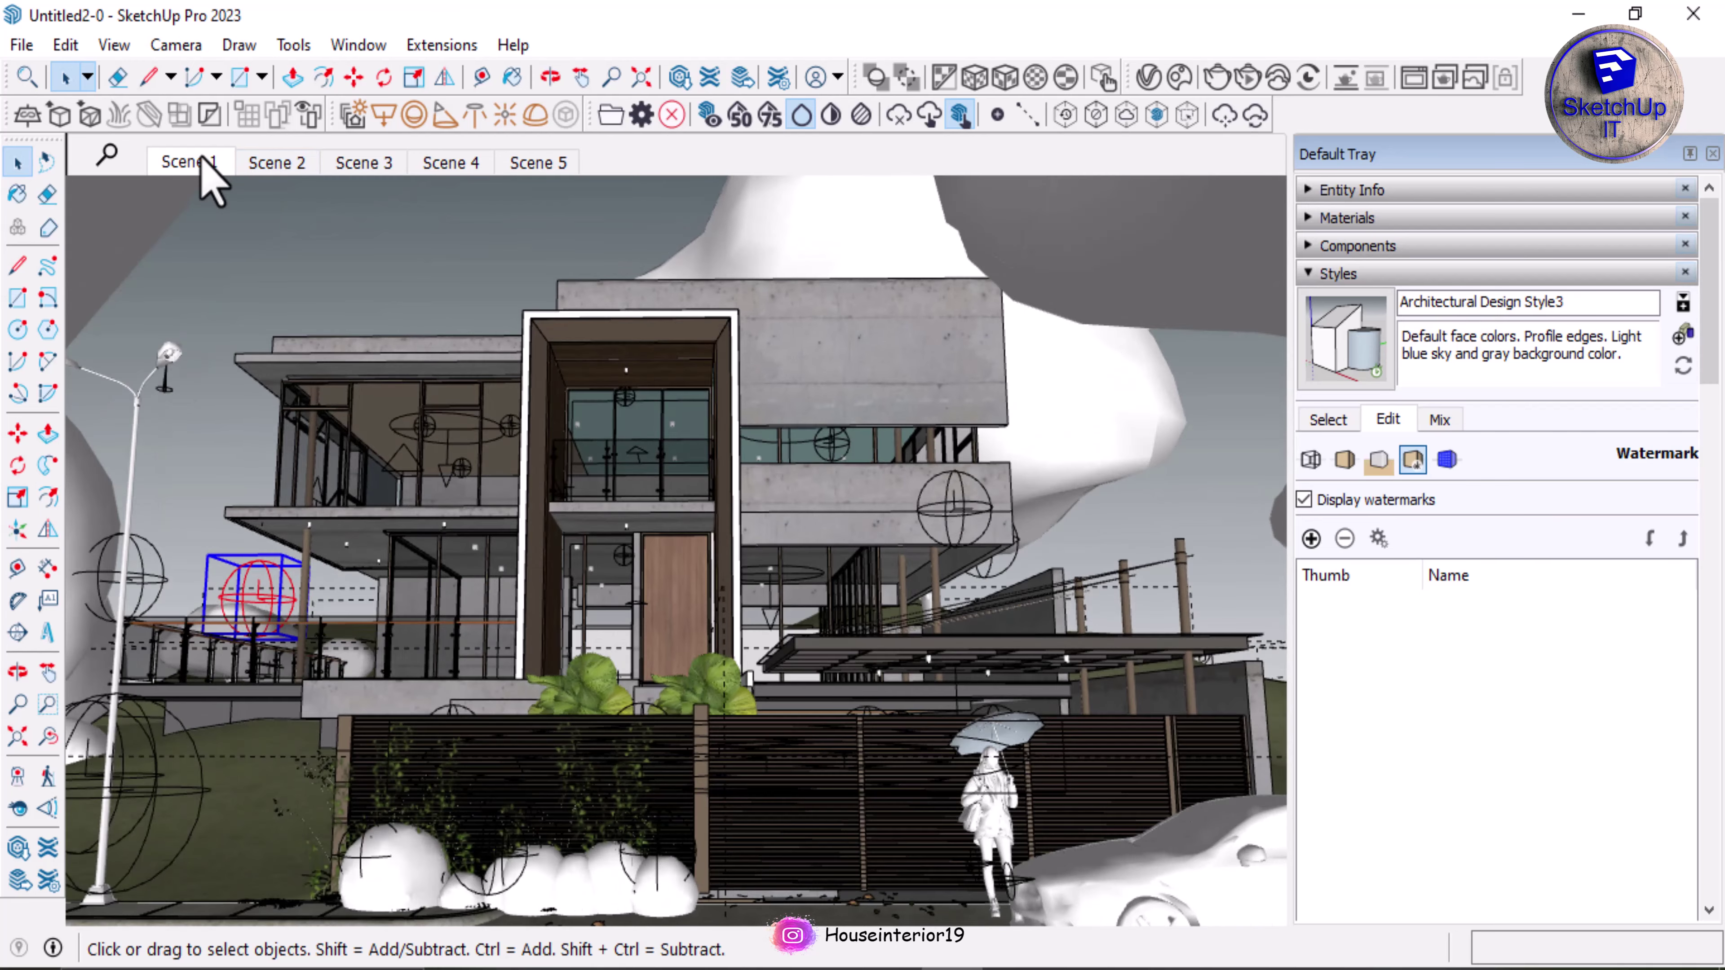
Step: Review the house in Scenes 2, 3, 4 and 5 and go back to the front view
click(285, 163)
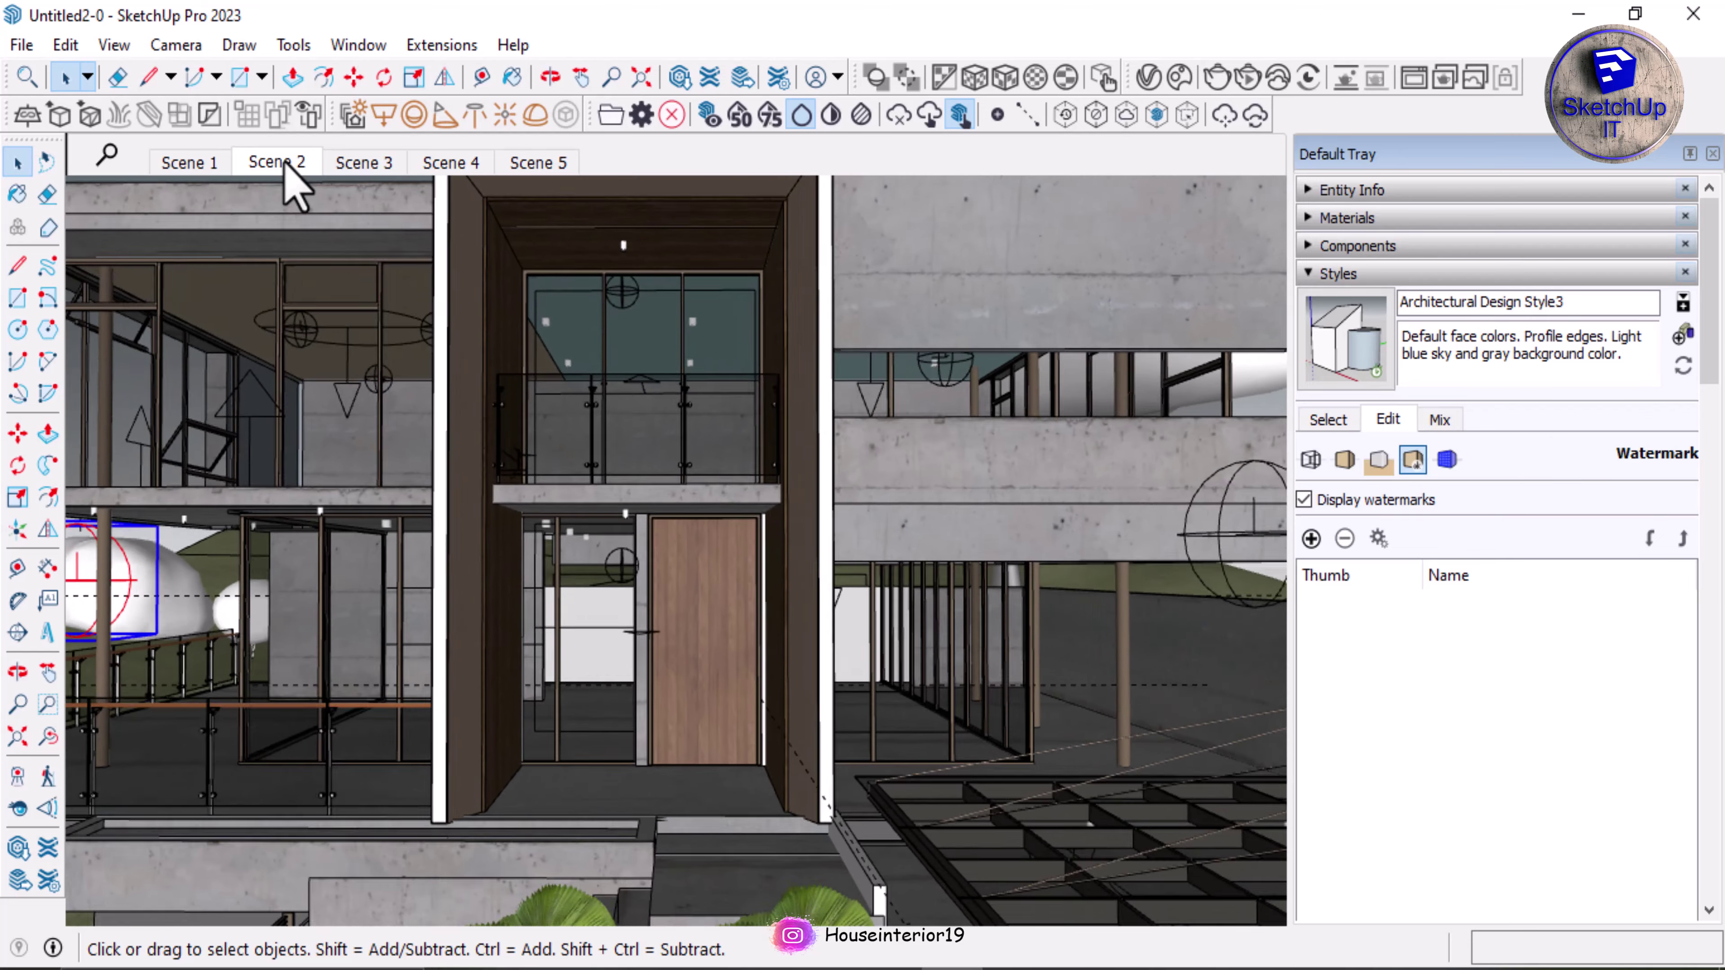
click(384, 167)
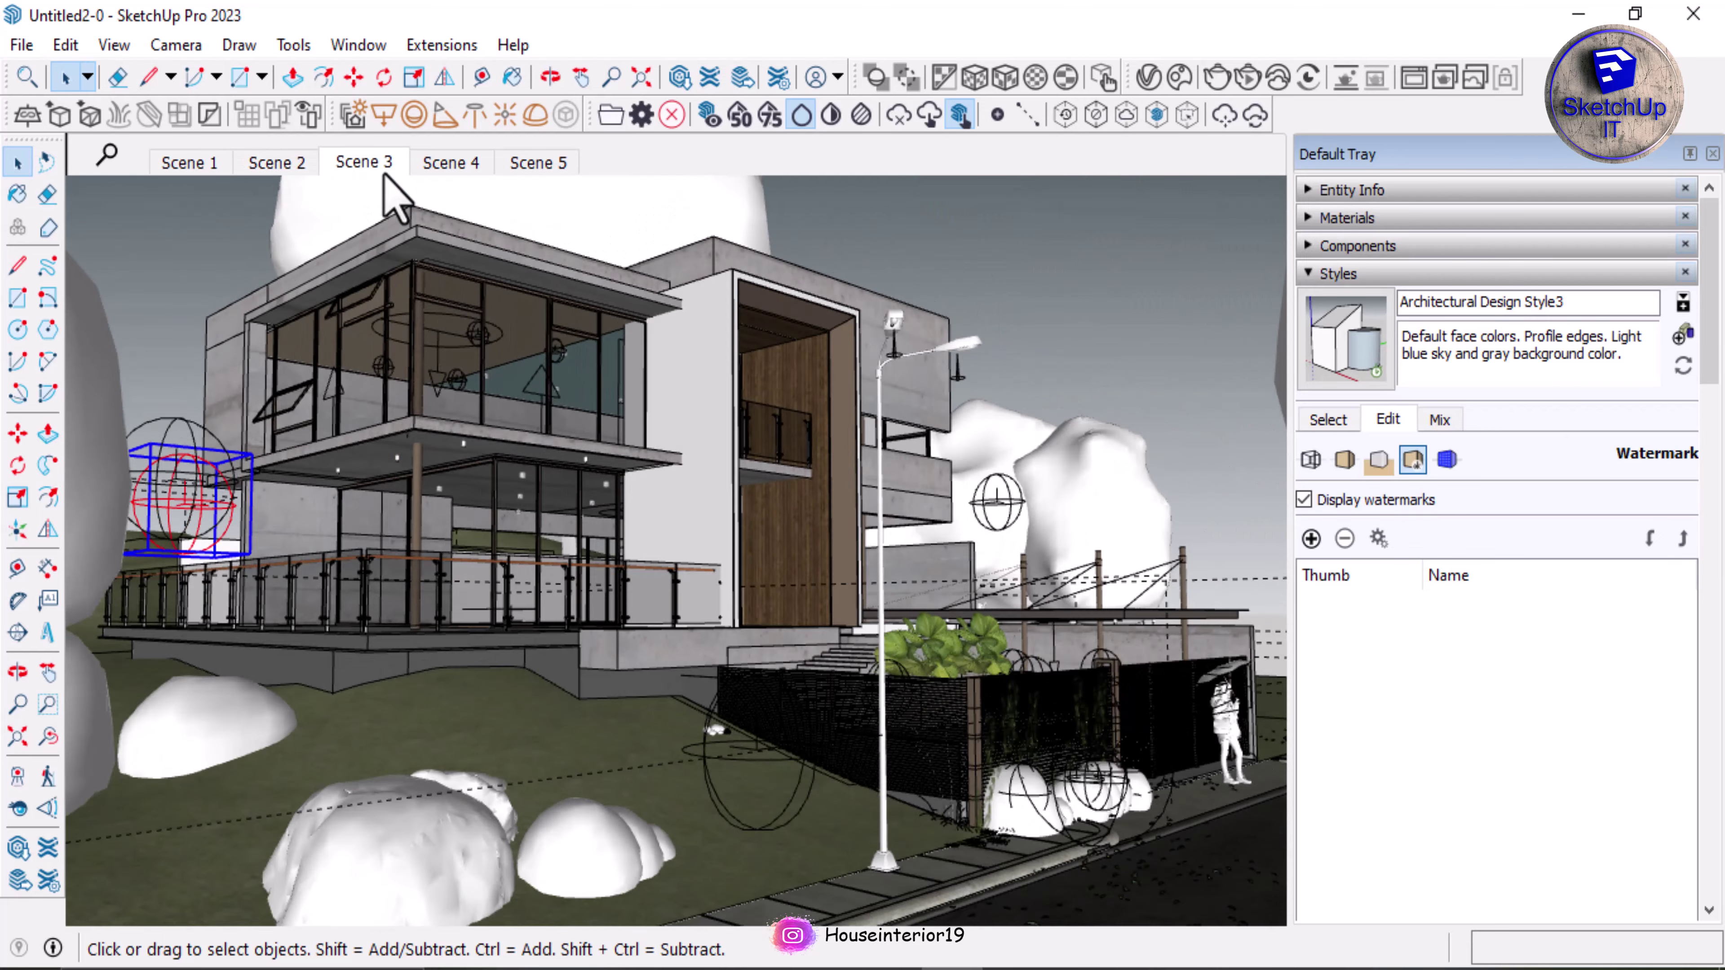
click(438, 167)
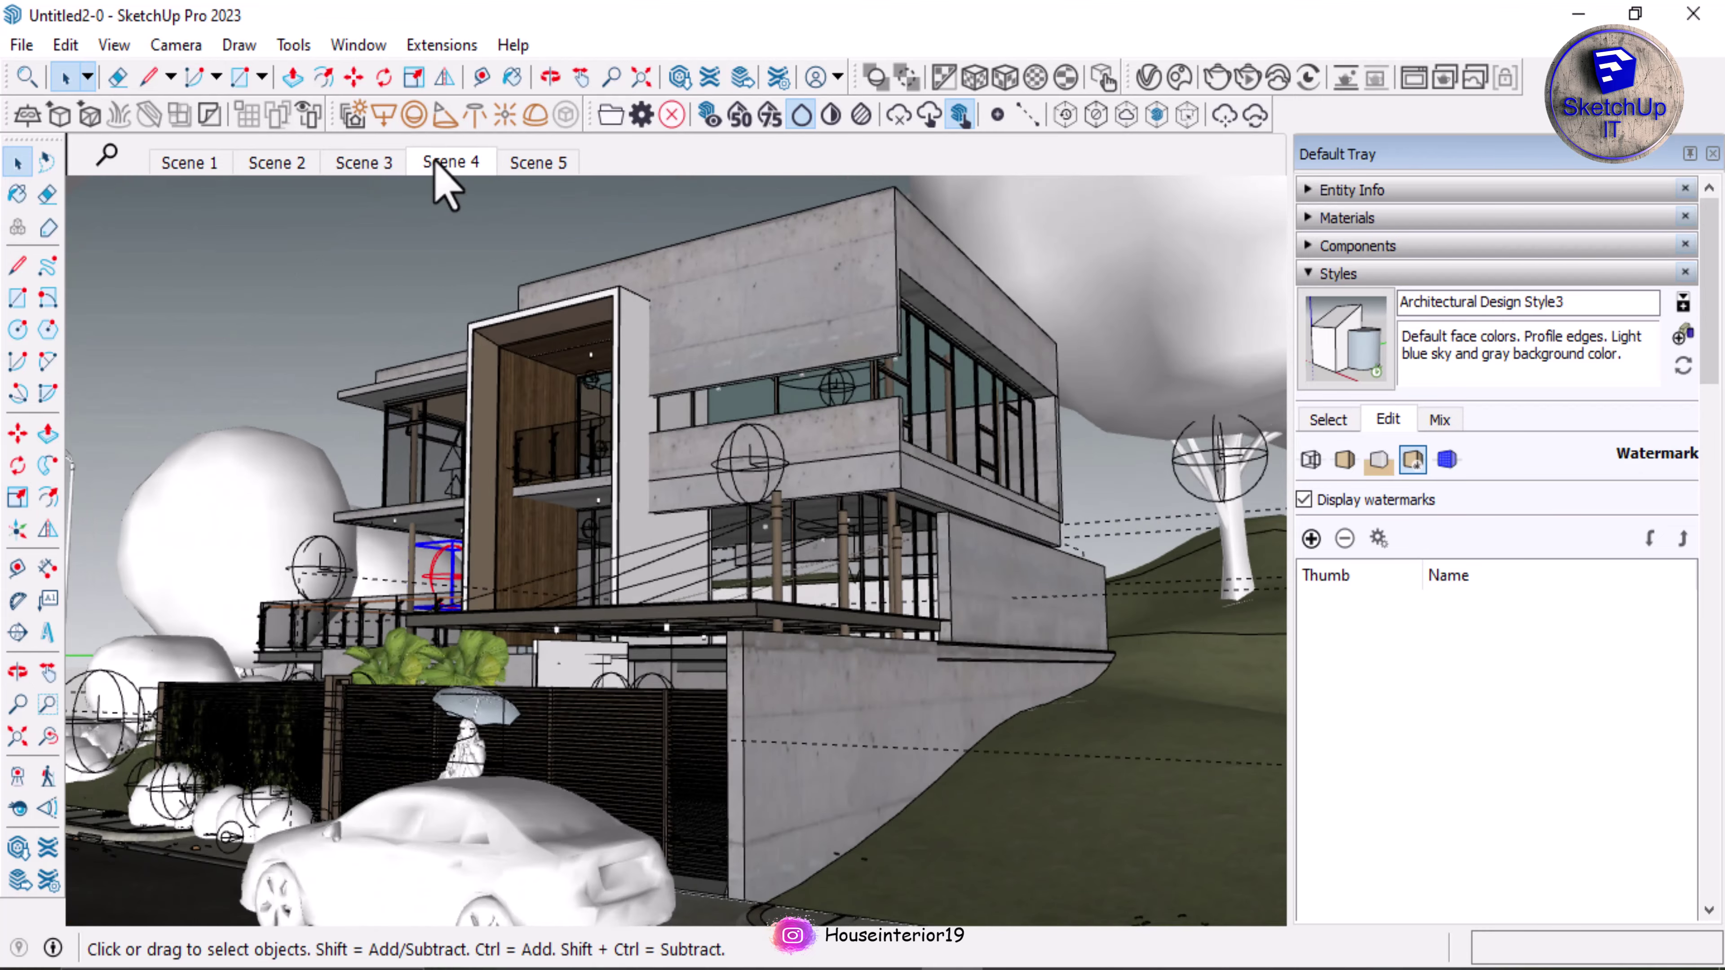
click(520, 164)
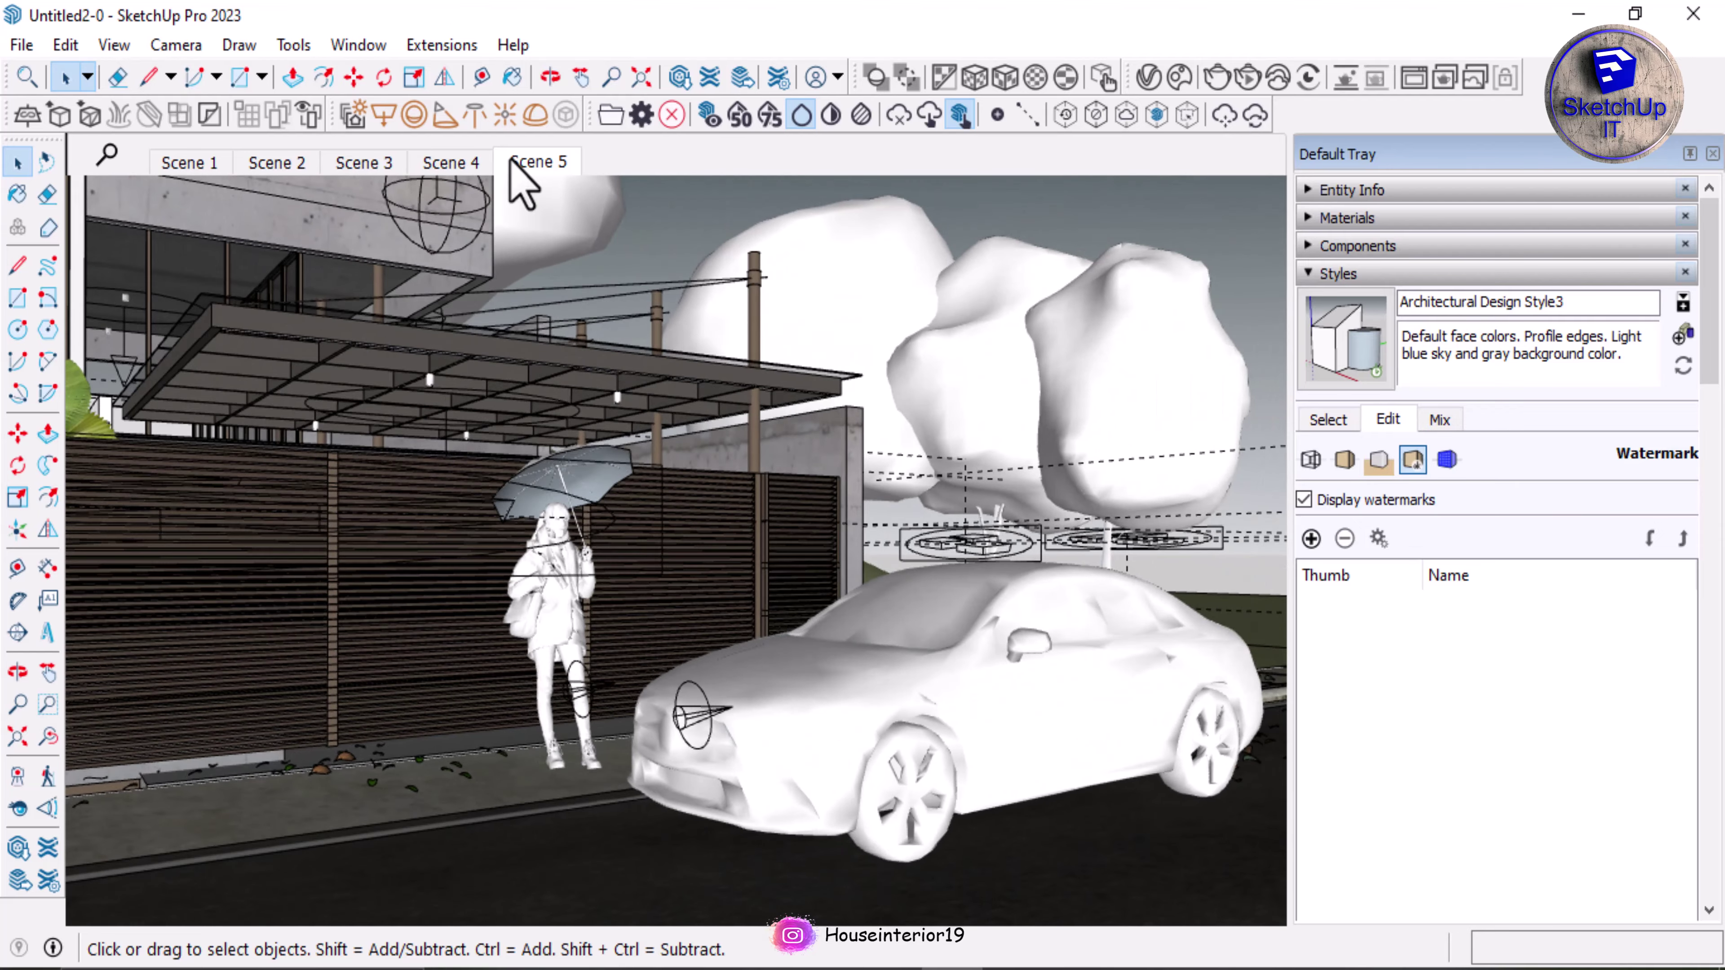
click(207, 164)
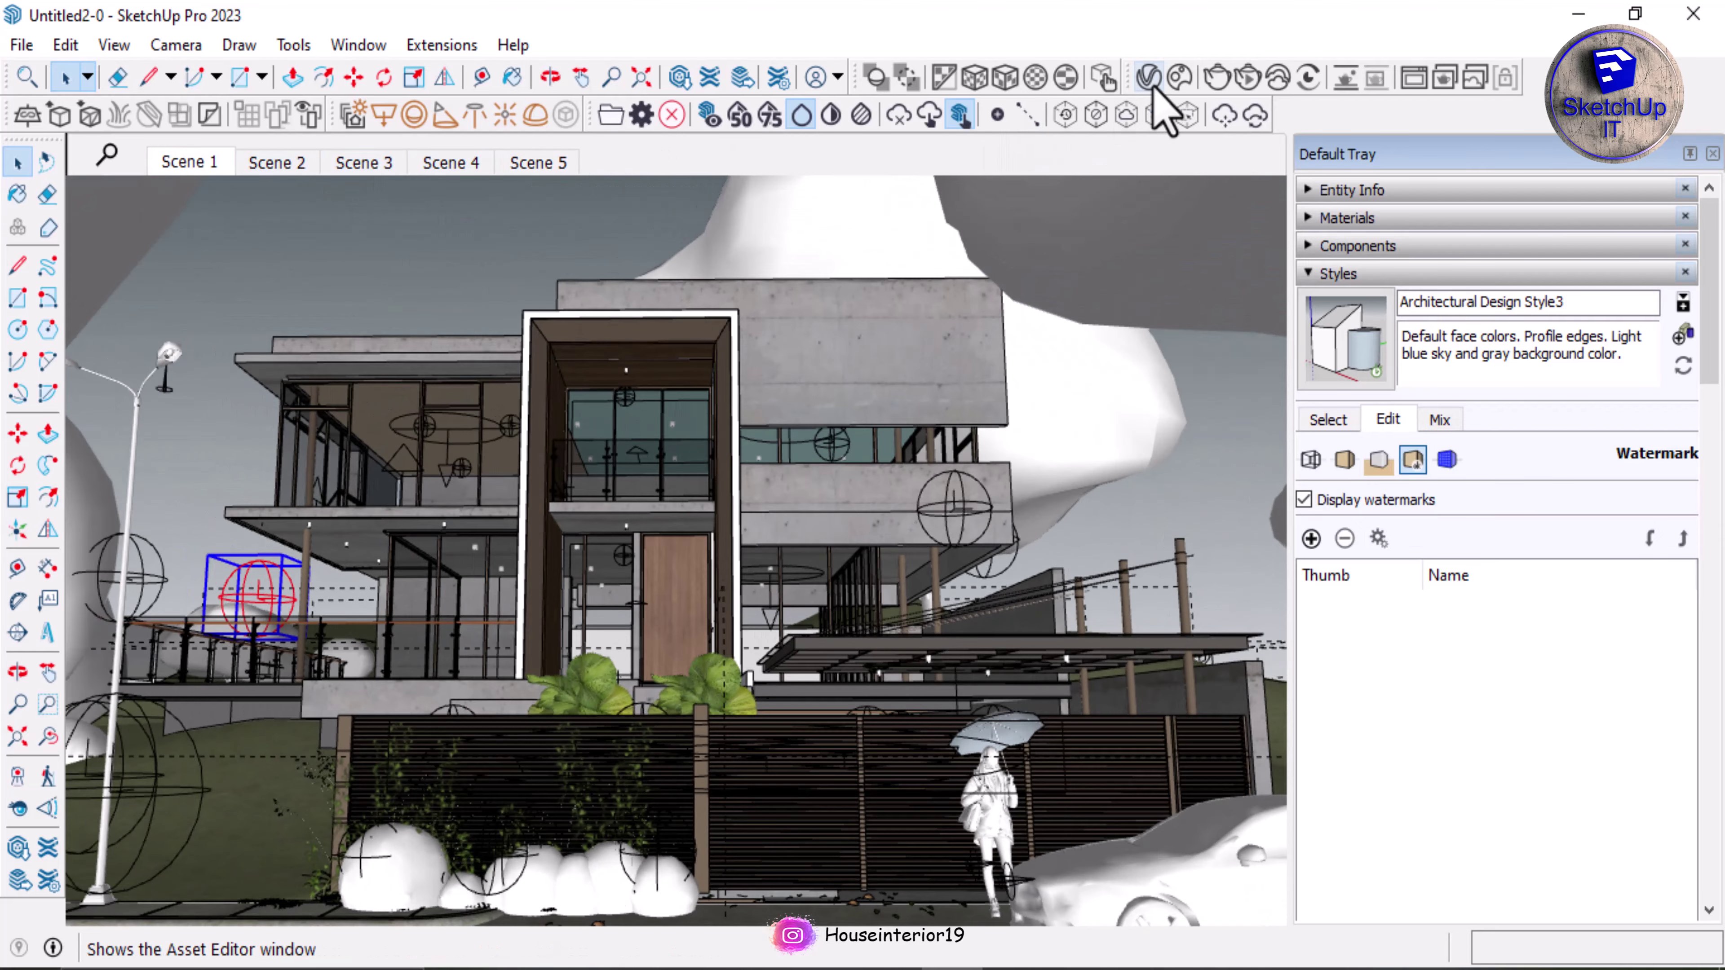
Step: Open the V-Ray render settings and check the camera type and denoiser options, keeping Standard and V-Ray
click(1153, 83)
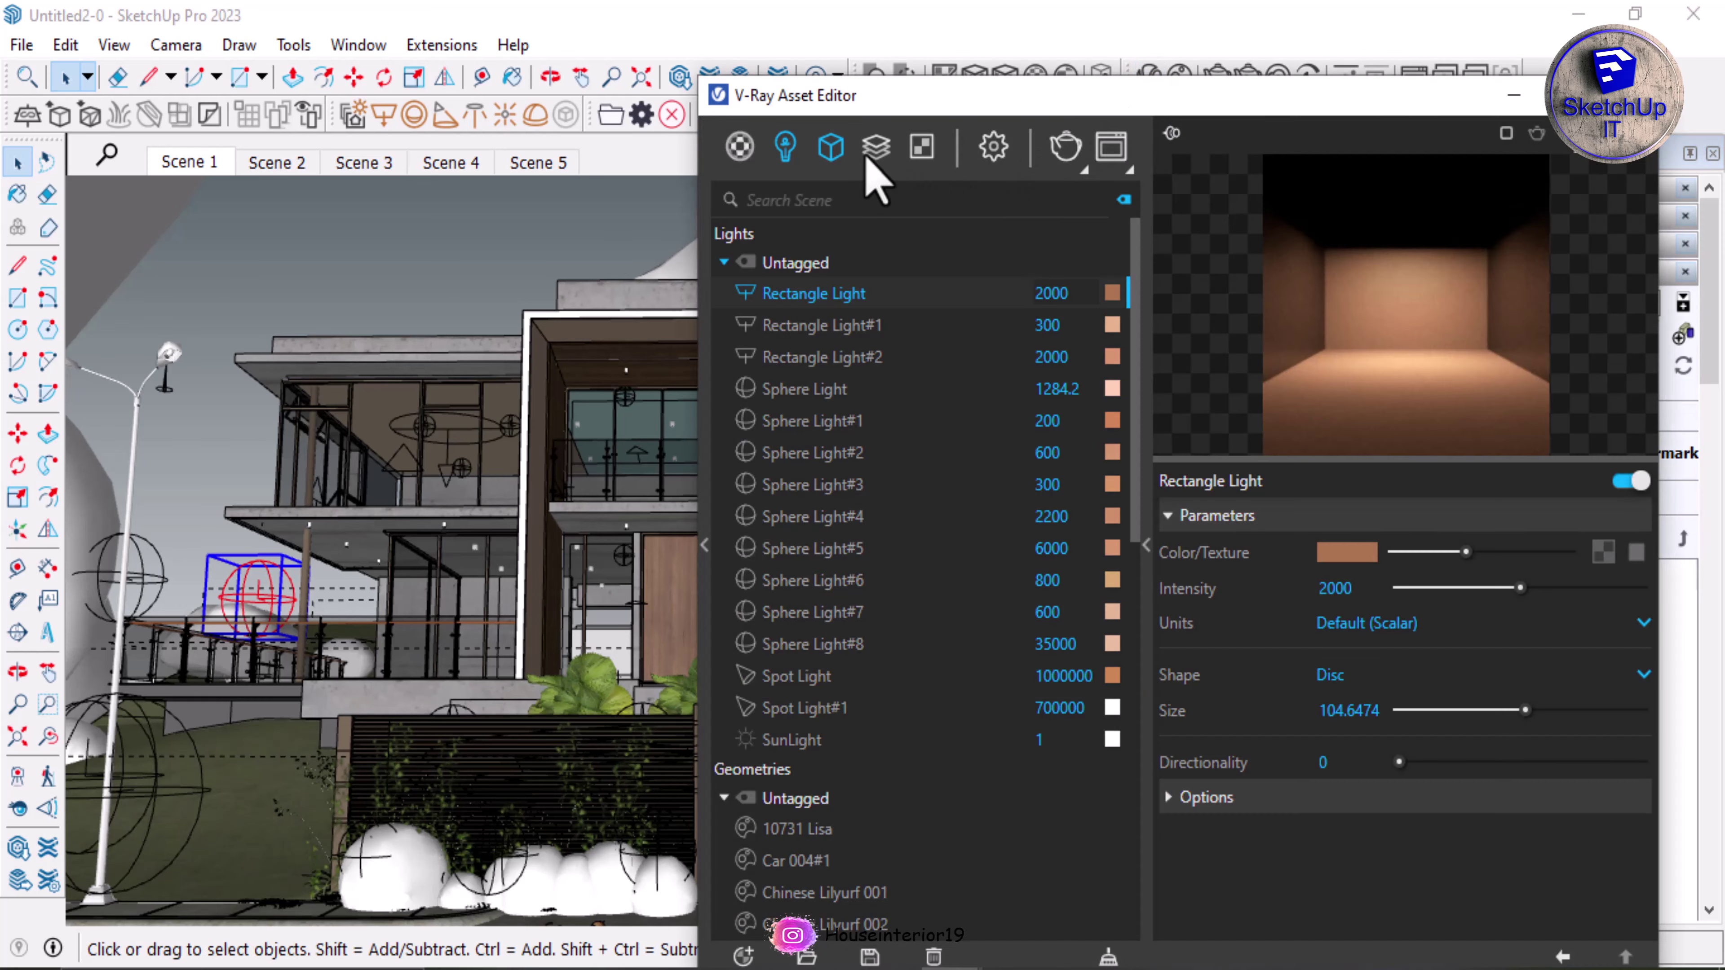
click(993, 146)
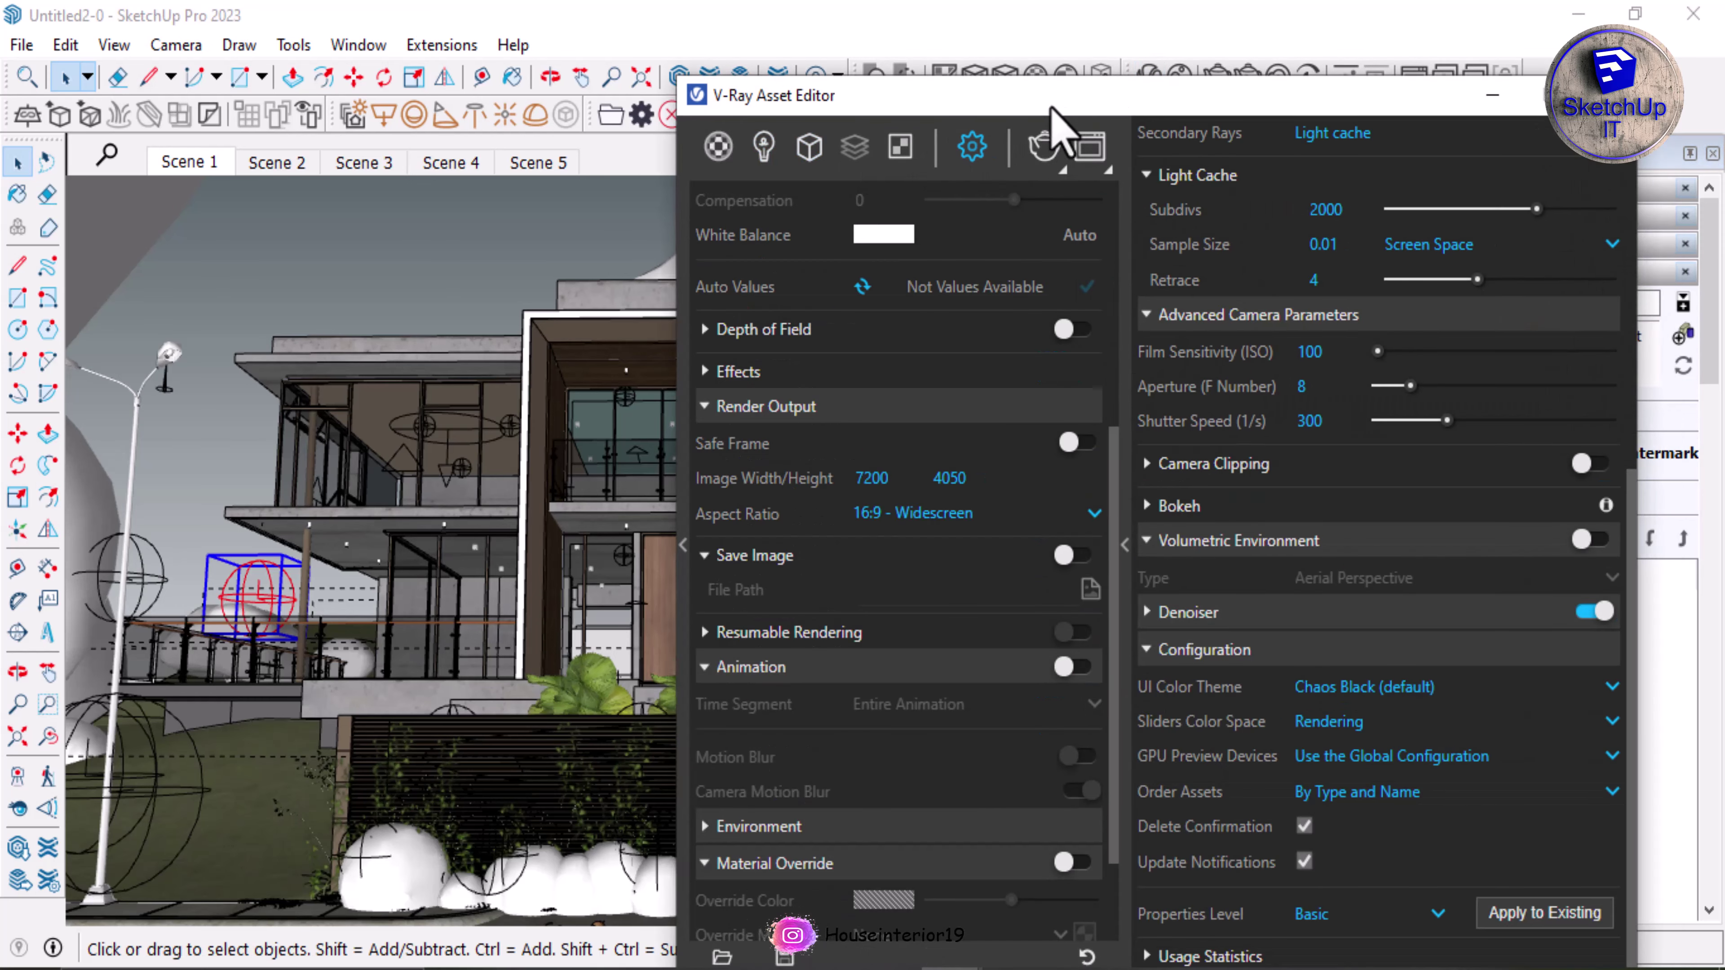
drag(1086, 82, 837, 73)
scroll(653, 270, up, 5)
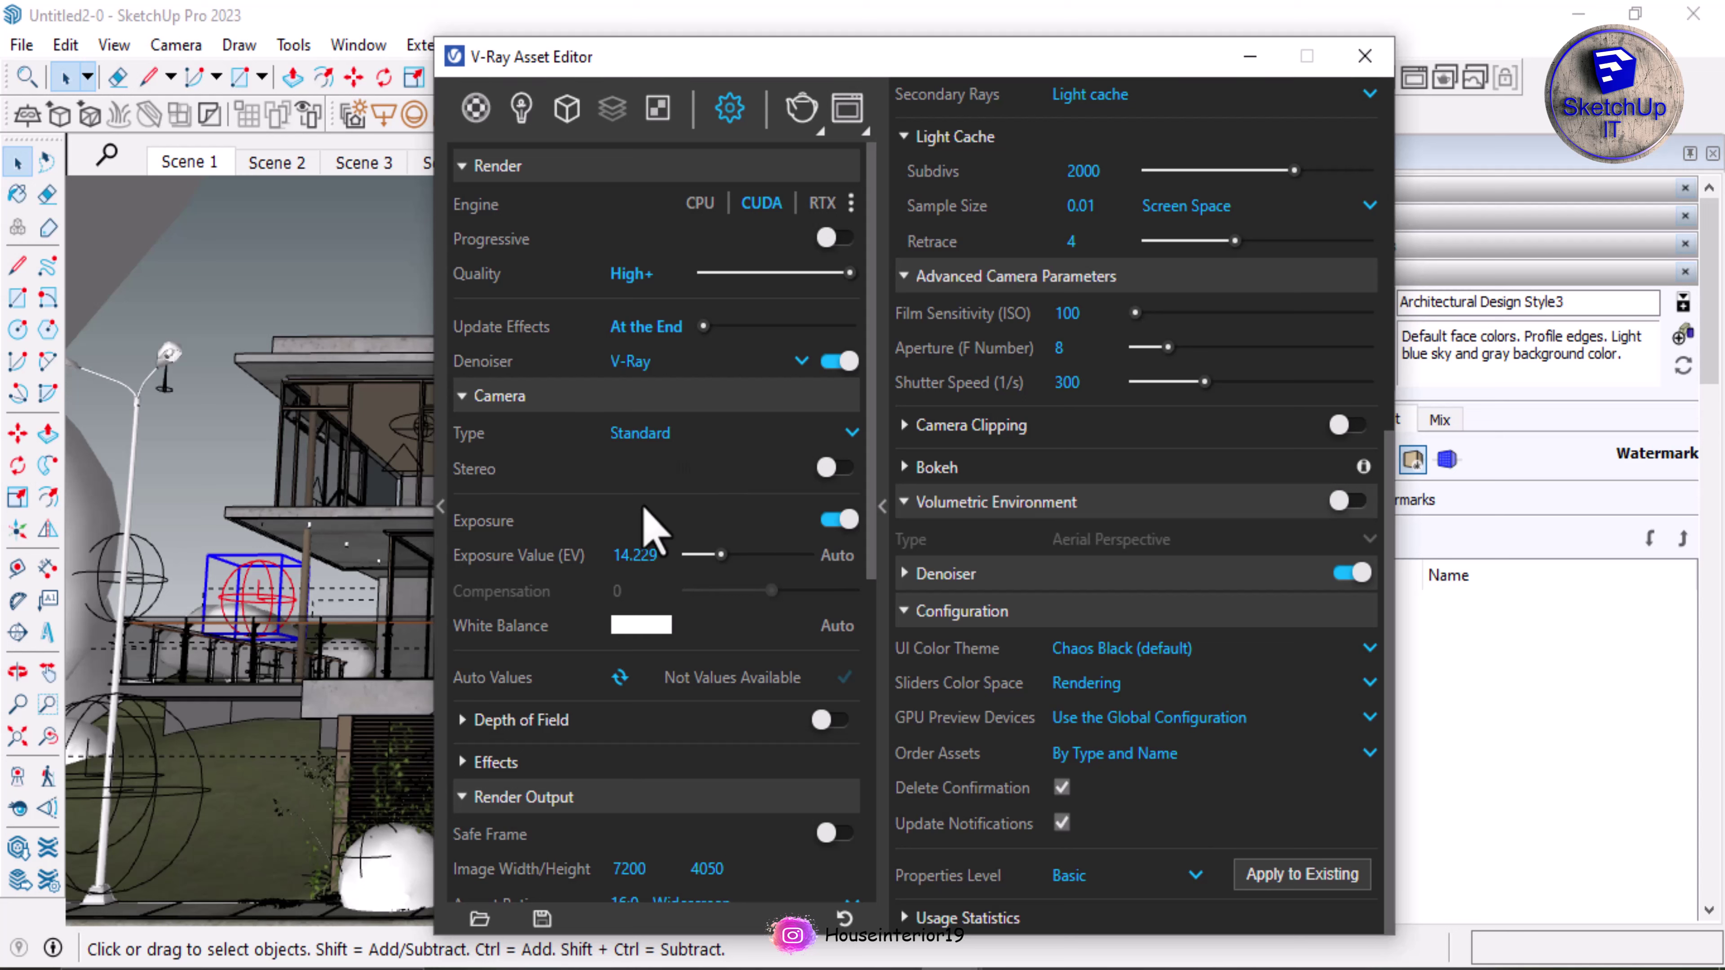
click(639, 432)
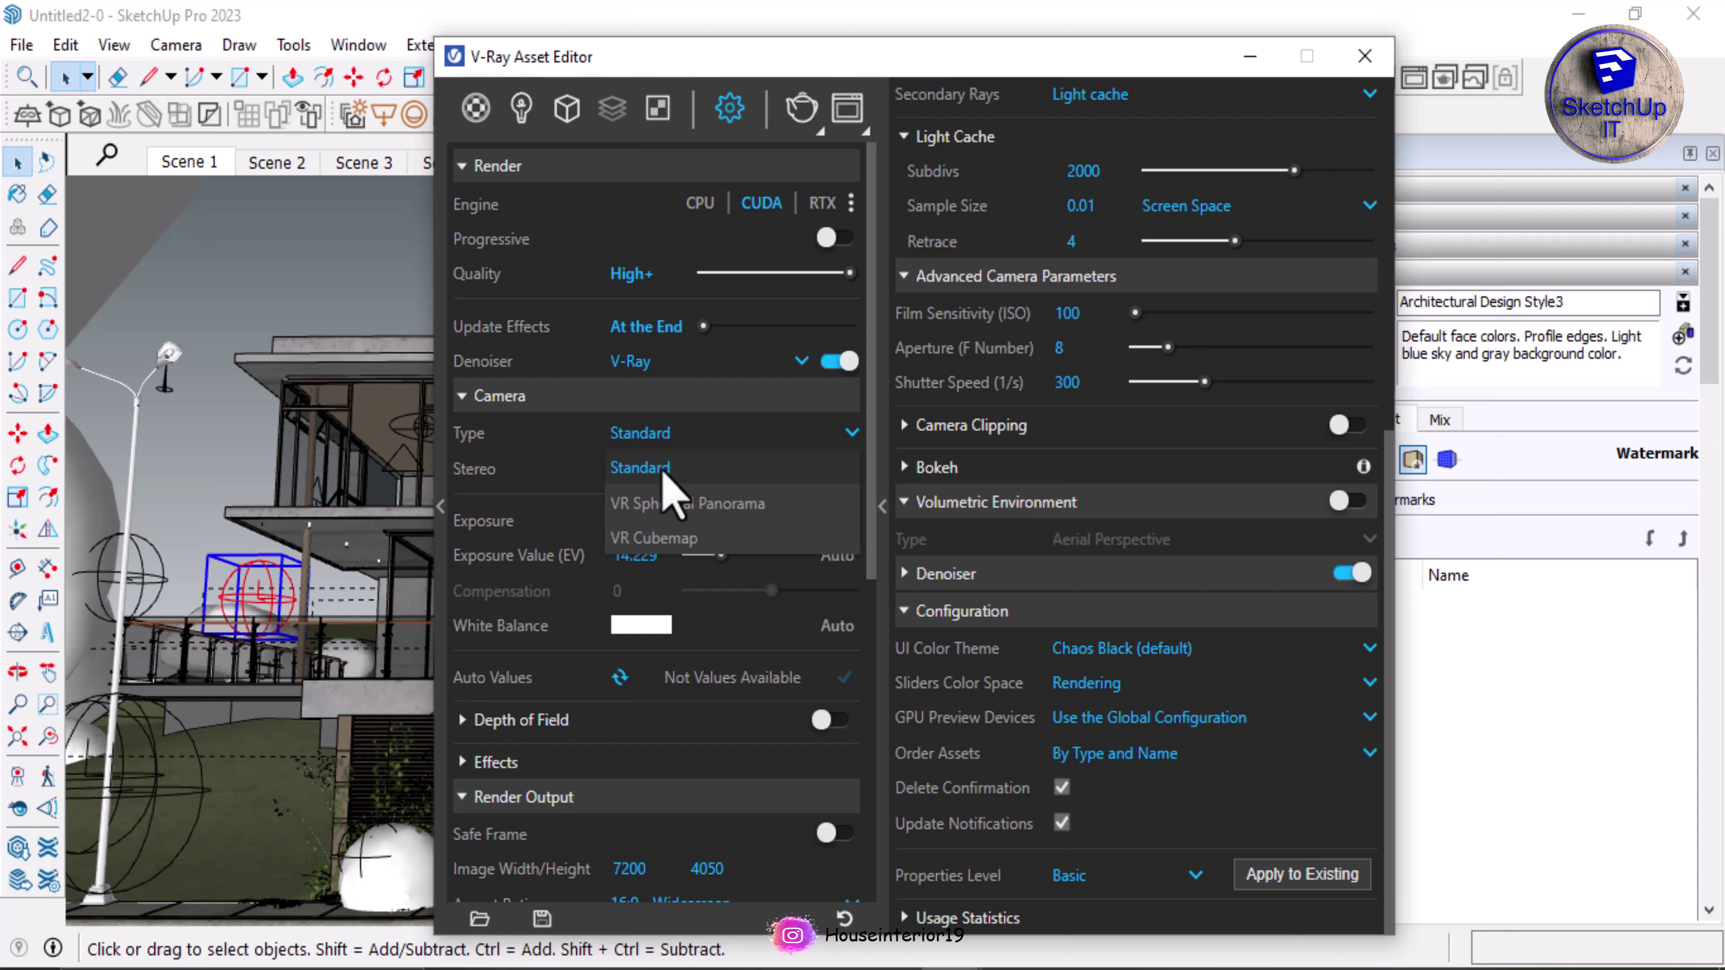
click(604, 429)
click(800, 360)
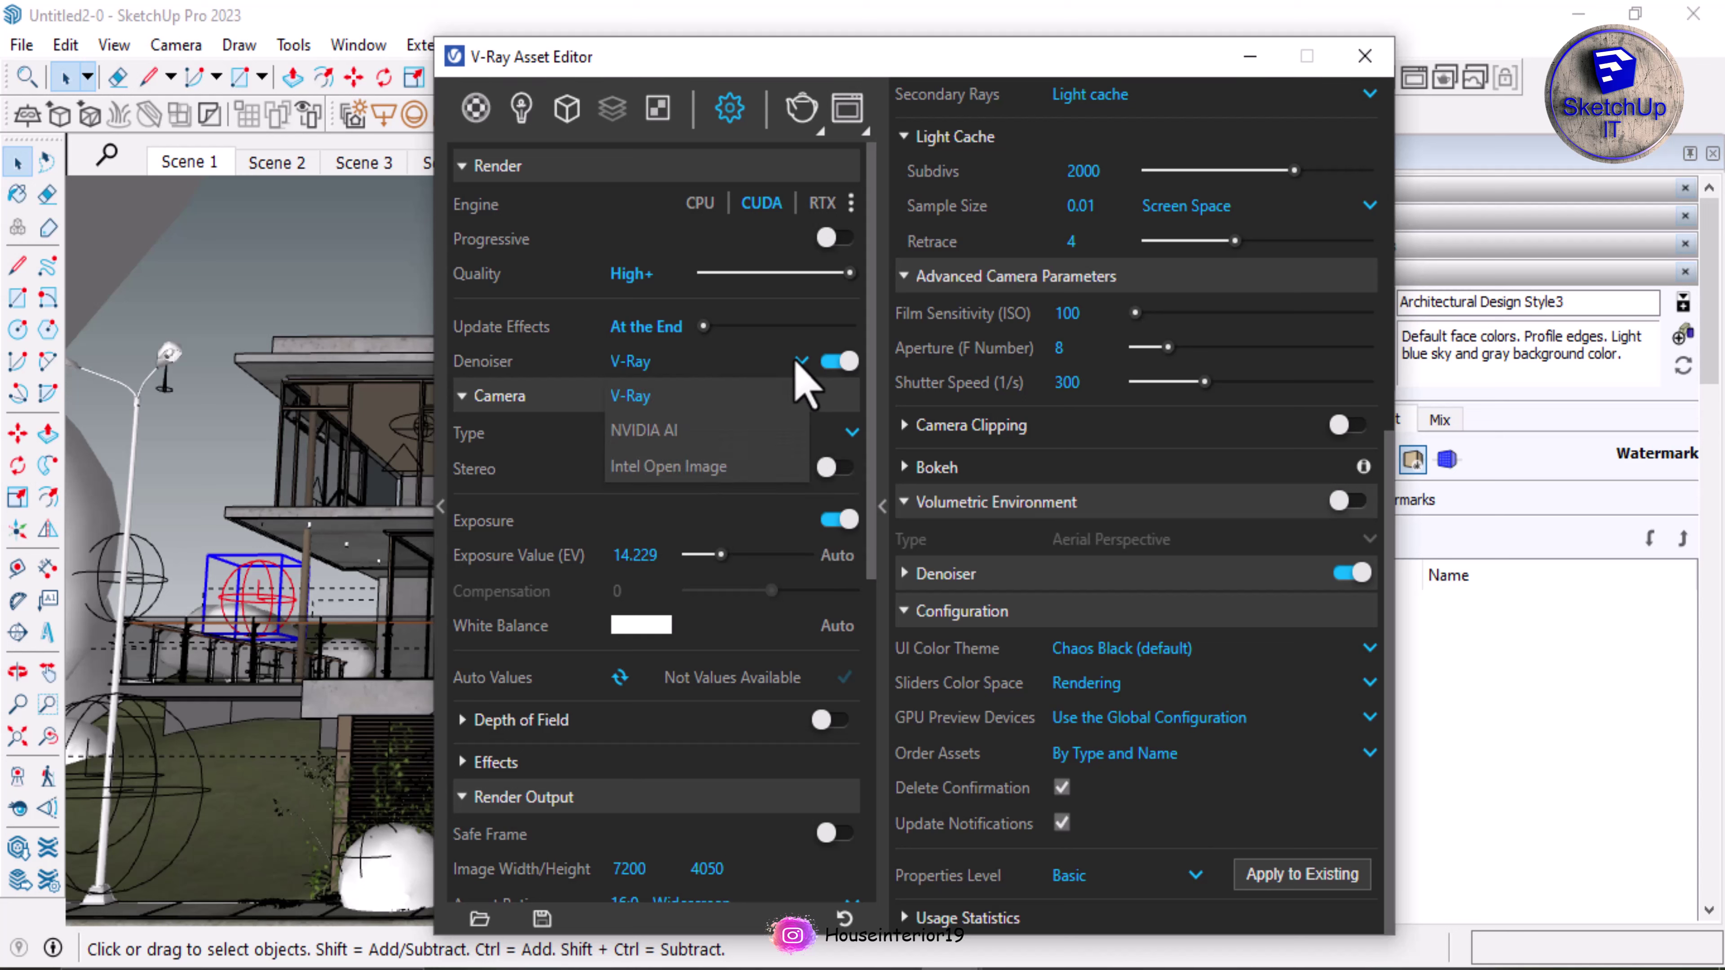
click(631, 401)
Step: Set the render output image width to 3280 with the 16:9 widescreen aspect ratio
scroll(692, 578, down, 2)
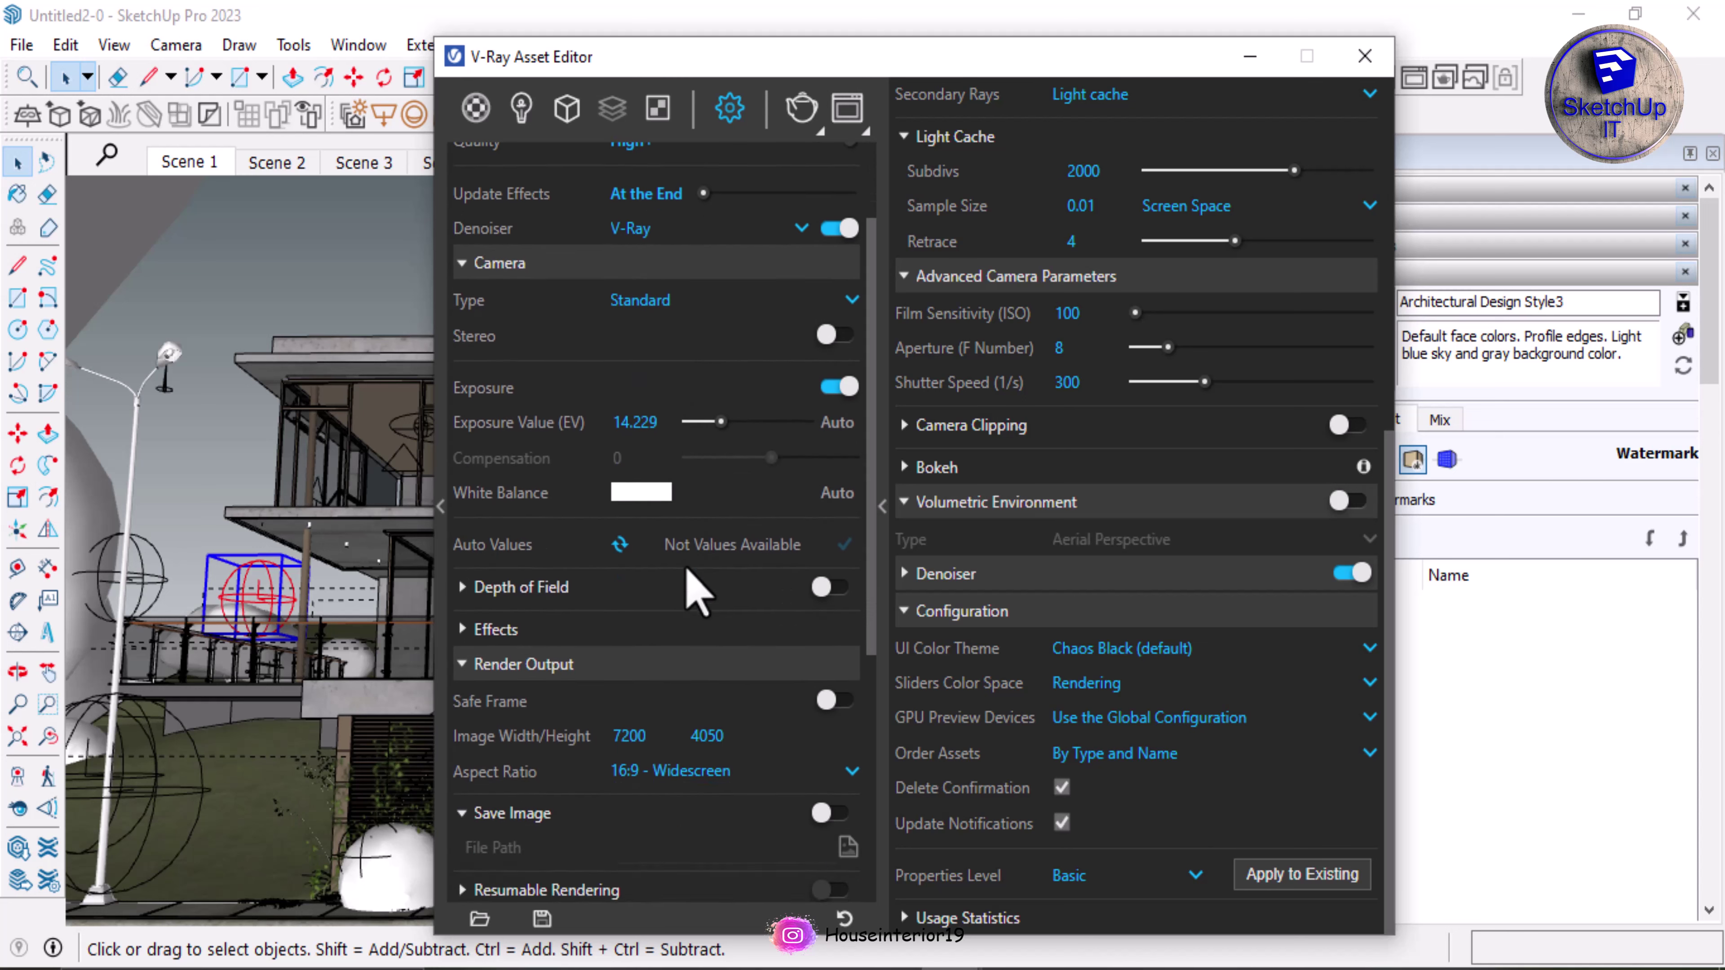
scroll(685, 572, down, 2)
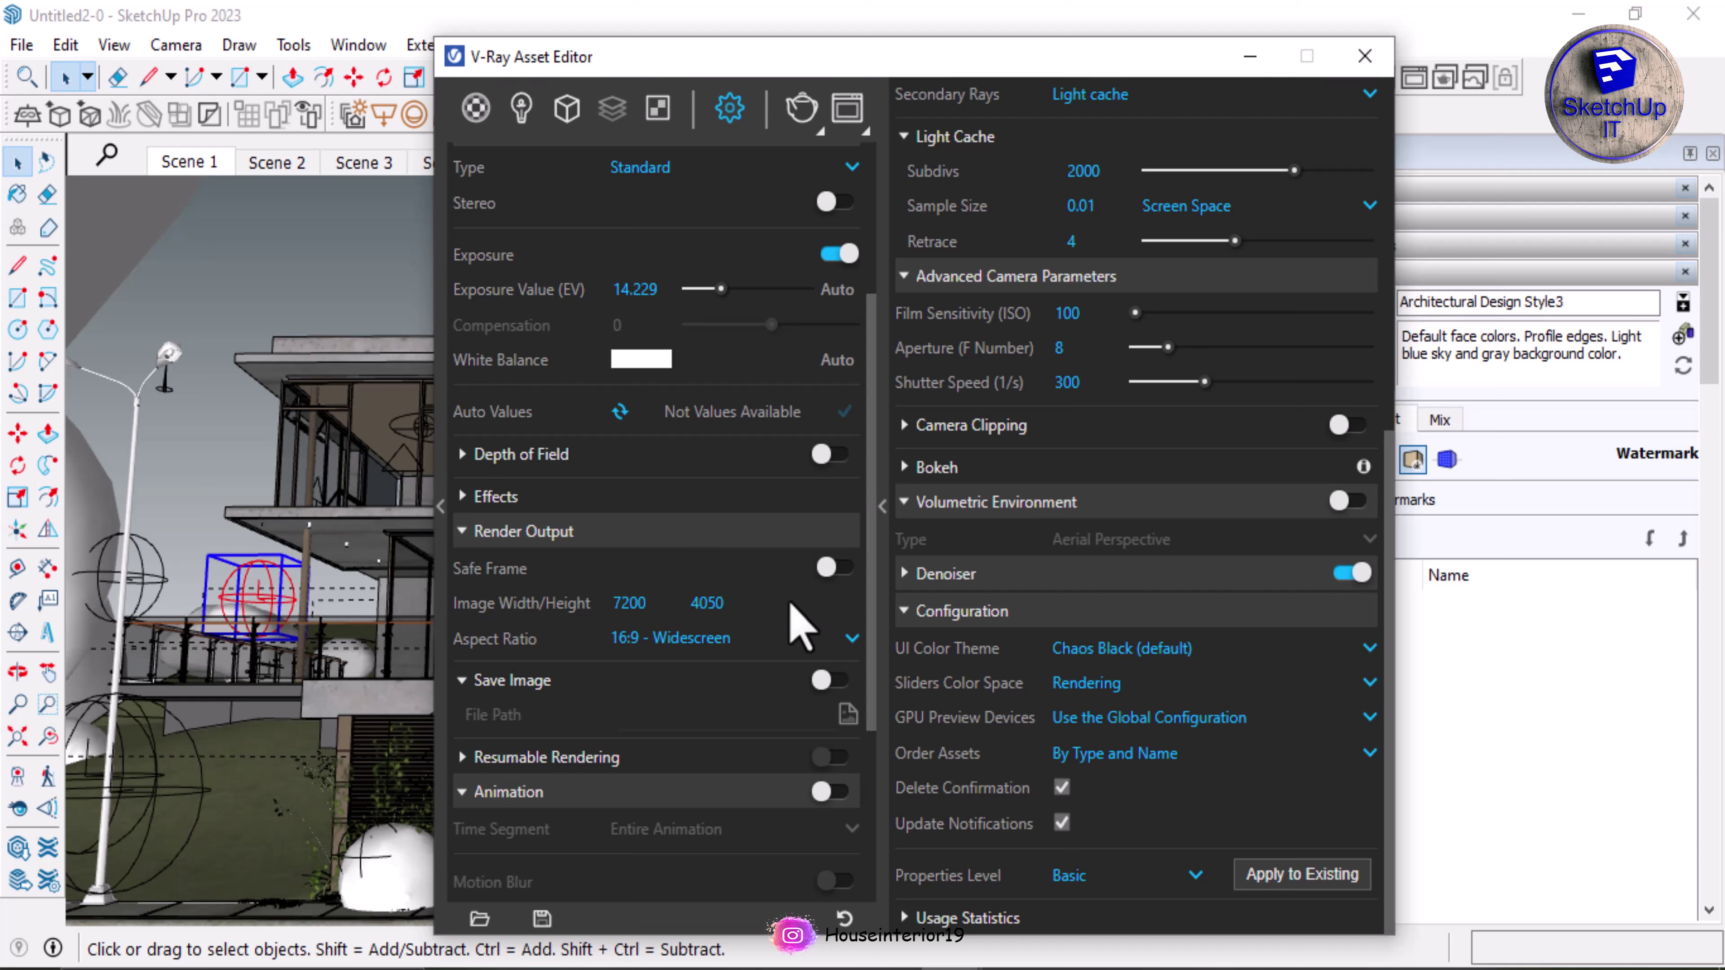
click(649, 601)
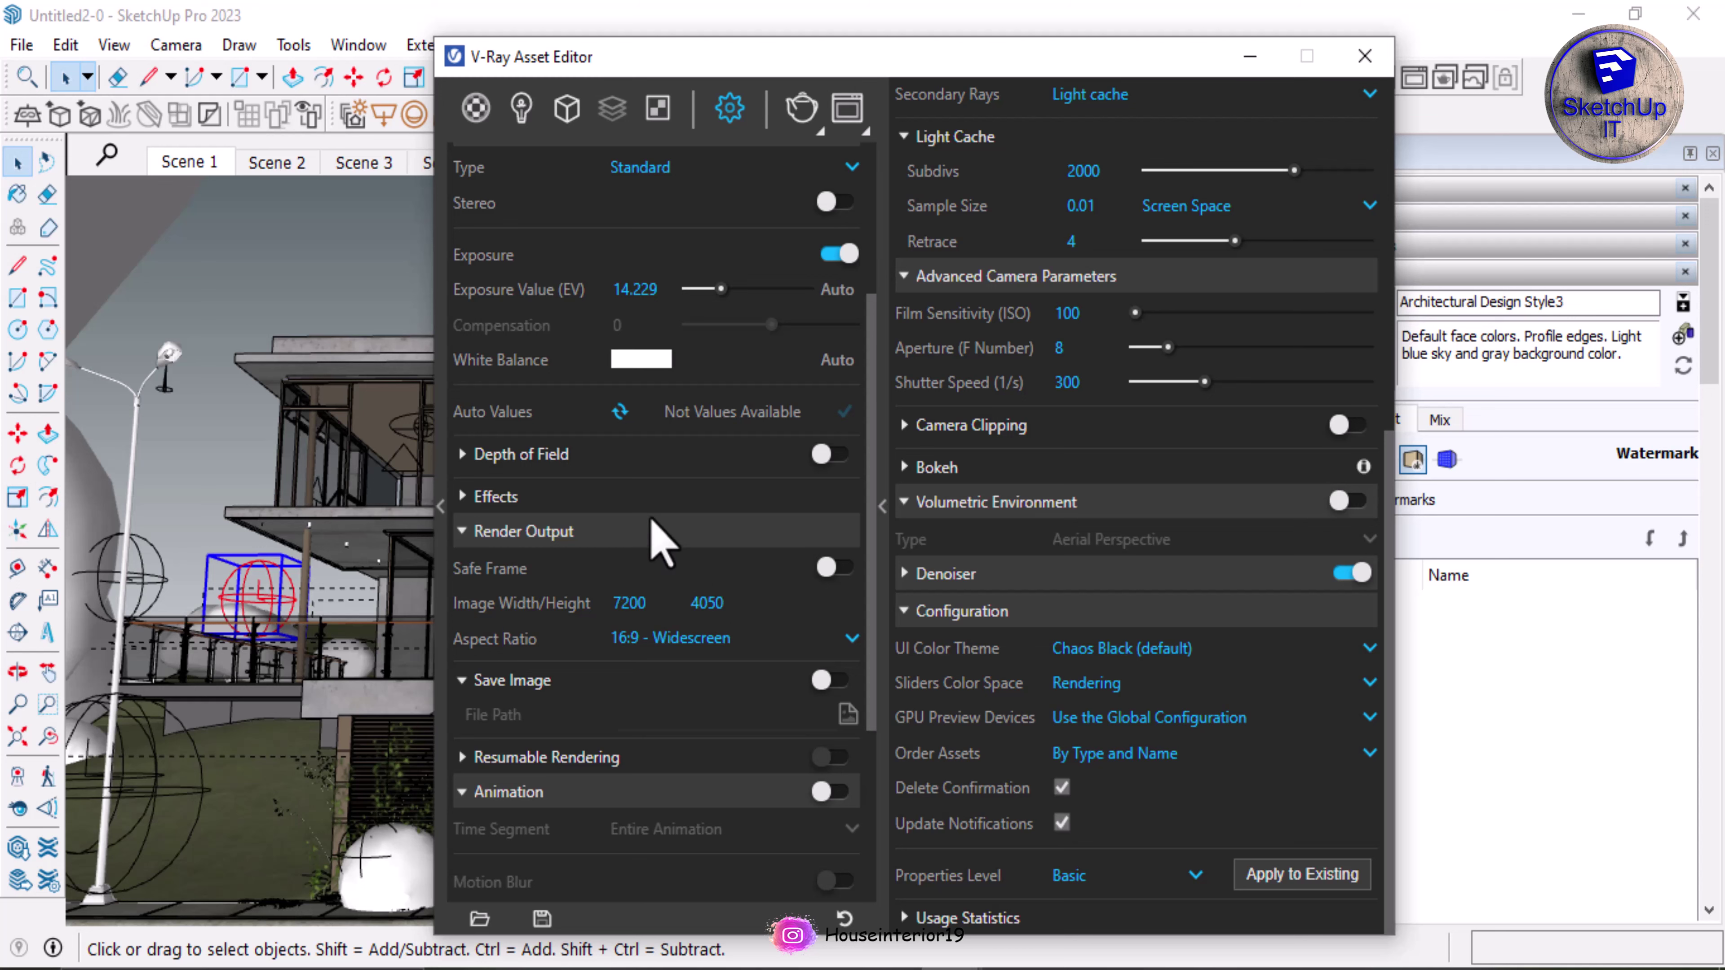
scroll(655, 536, down, 4)
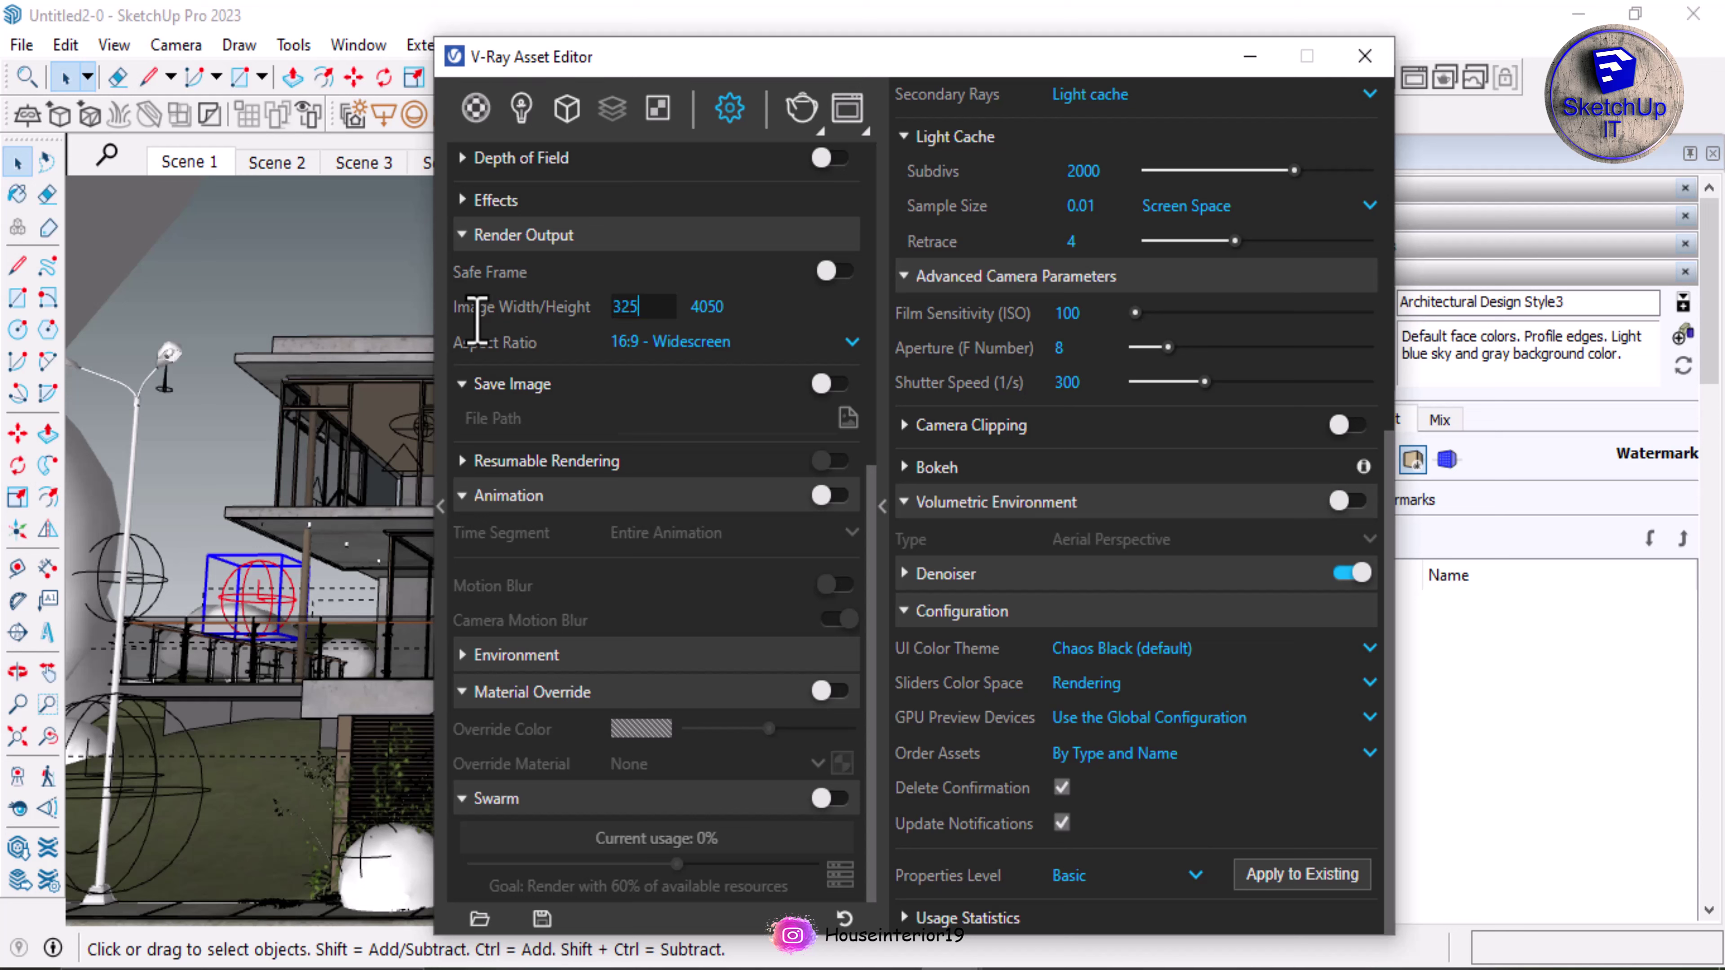
scroll(621, 194, up, 2)
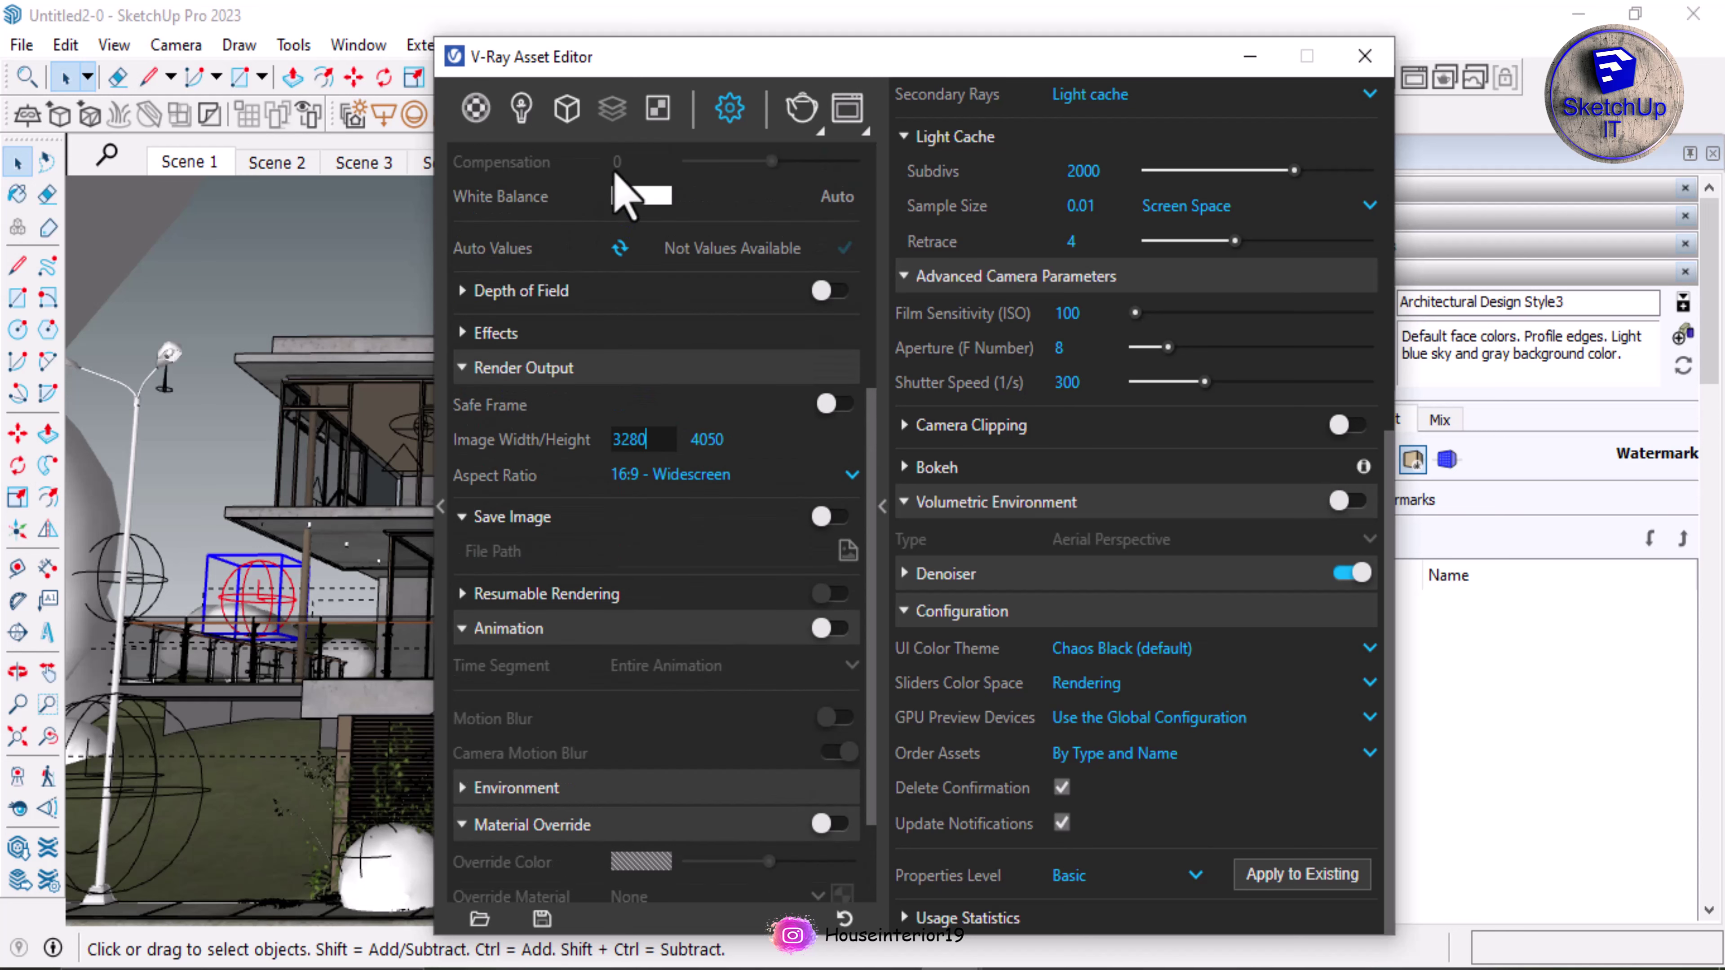